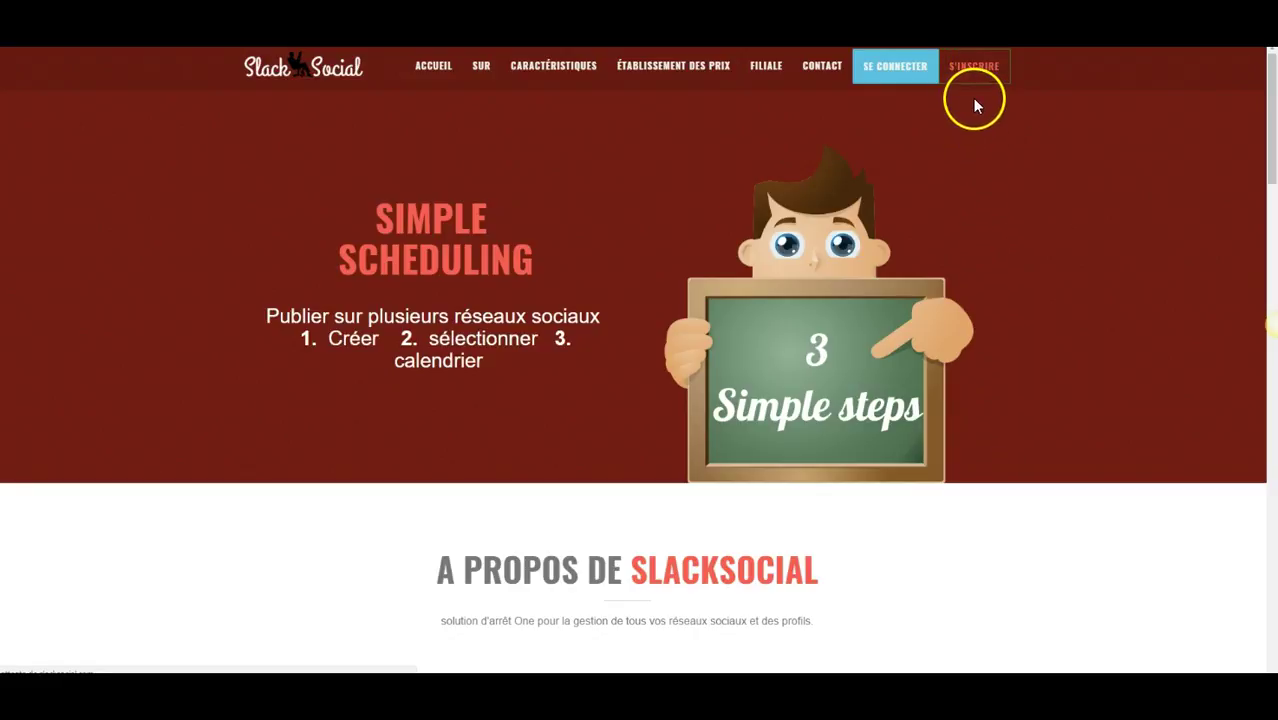
# Go from the SlackSocial home page to the account area and review the sections it offers.
pyautogui.click(975, 80)
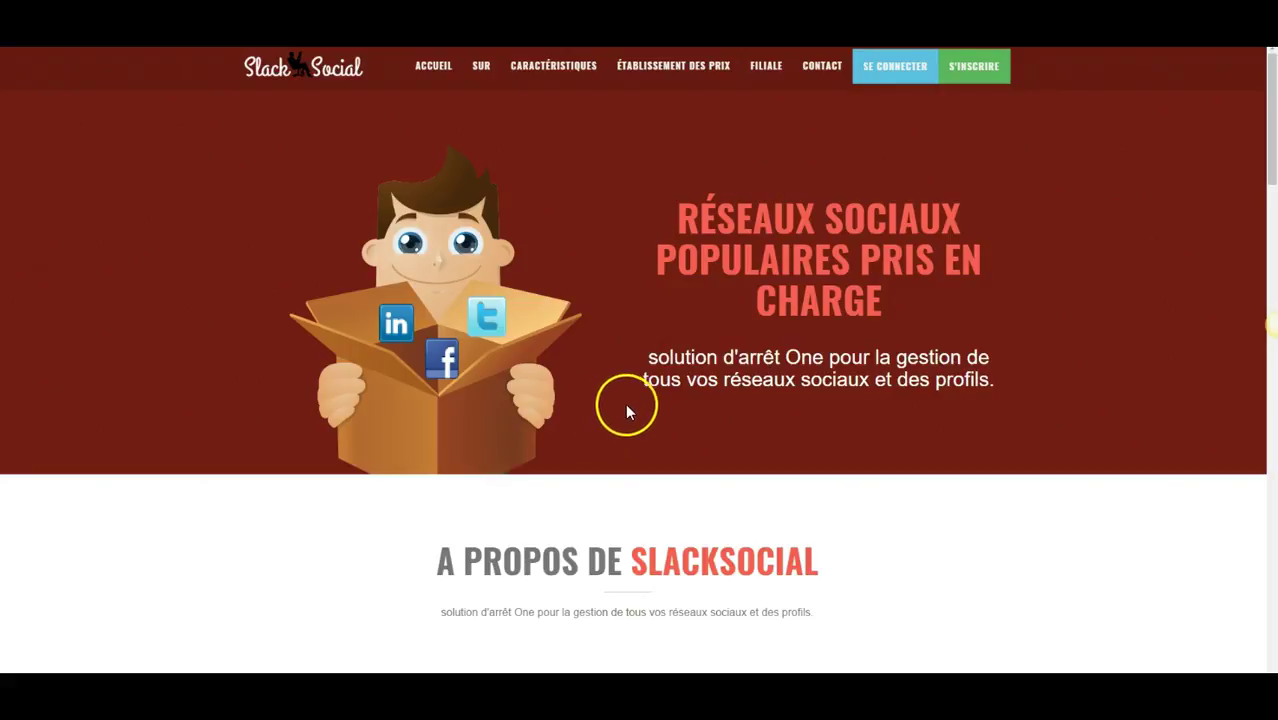
pyautogui.click(964, 80)
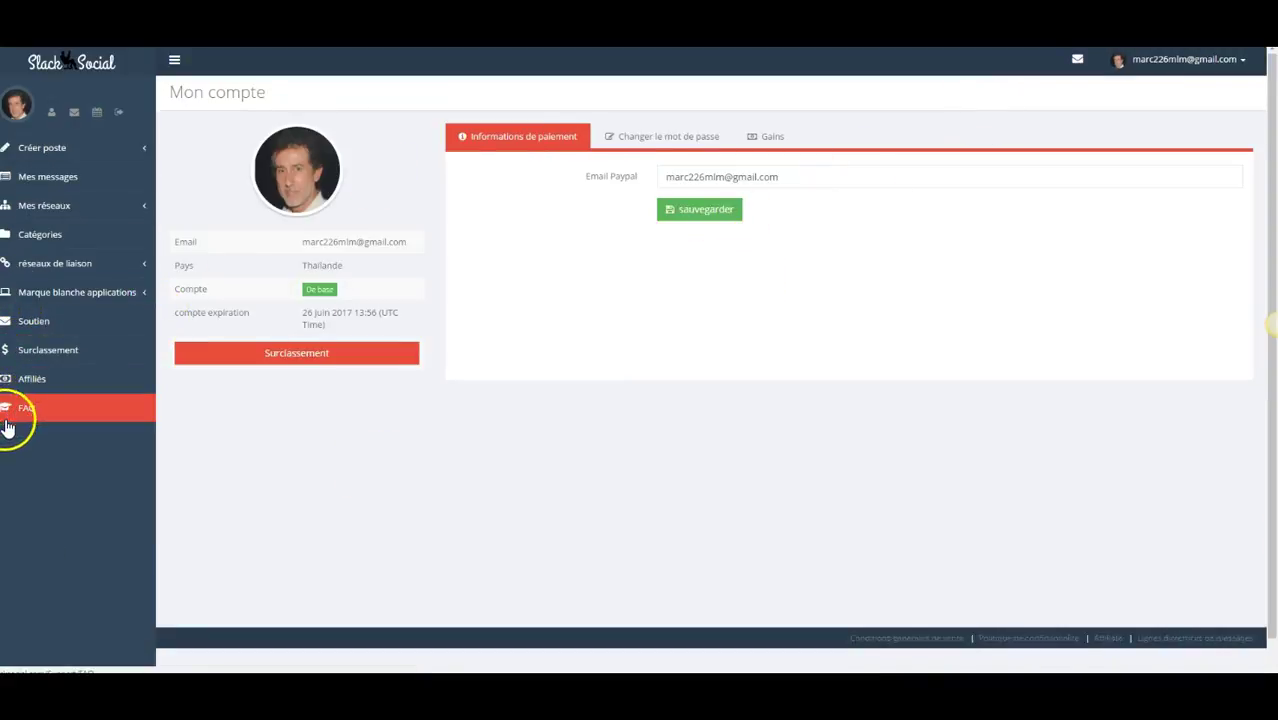
pyautogui.tripleClick(58, 152)
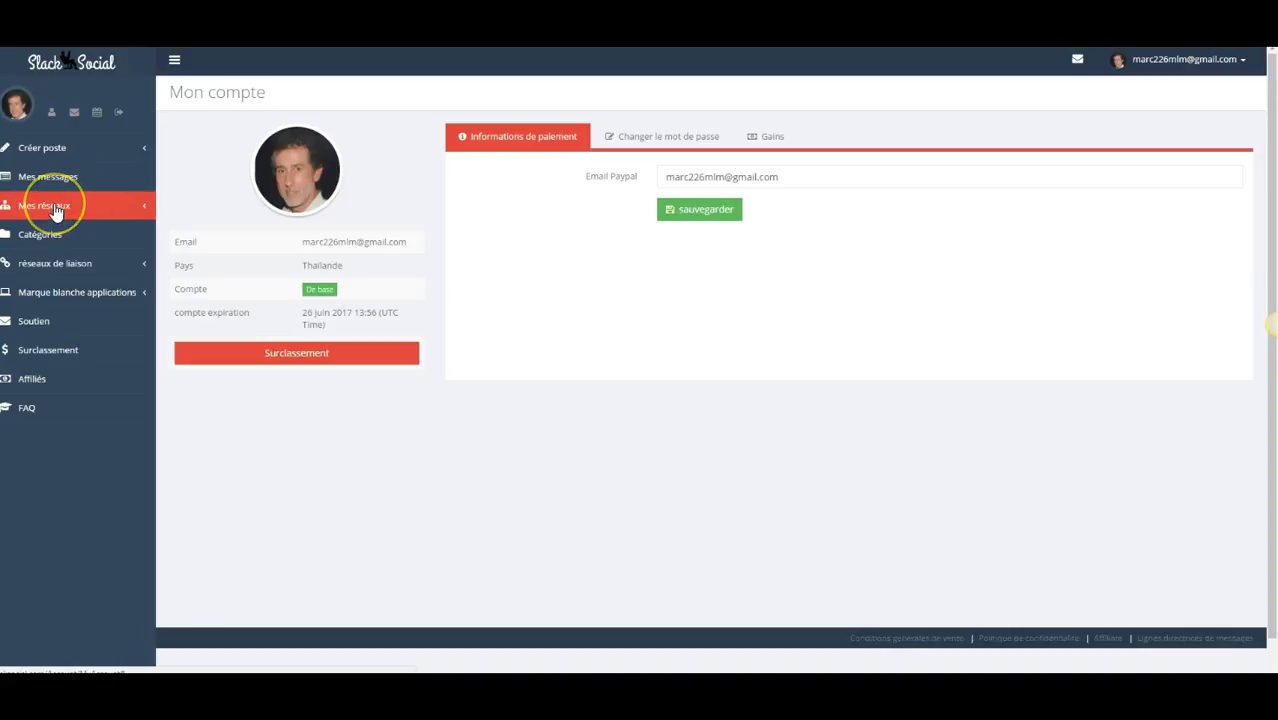
pyautogui.moveTo(55, 209)
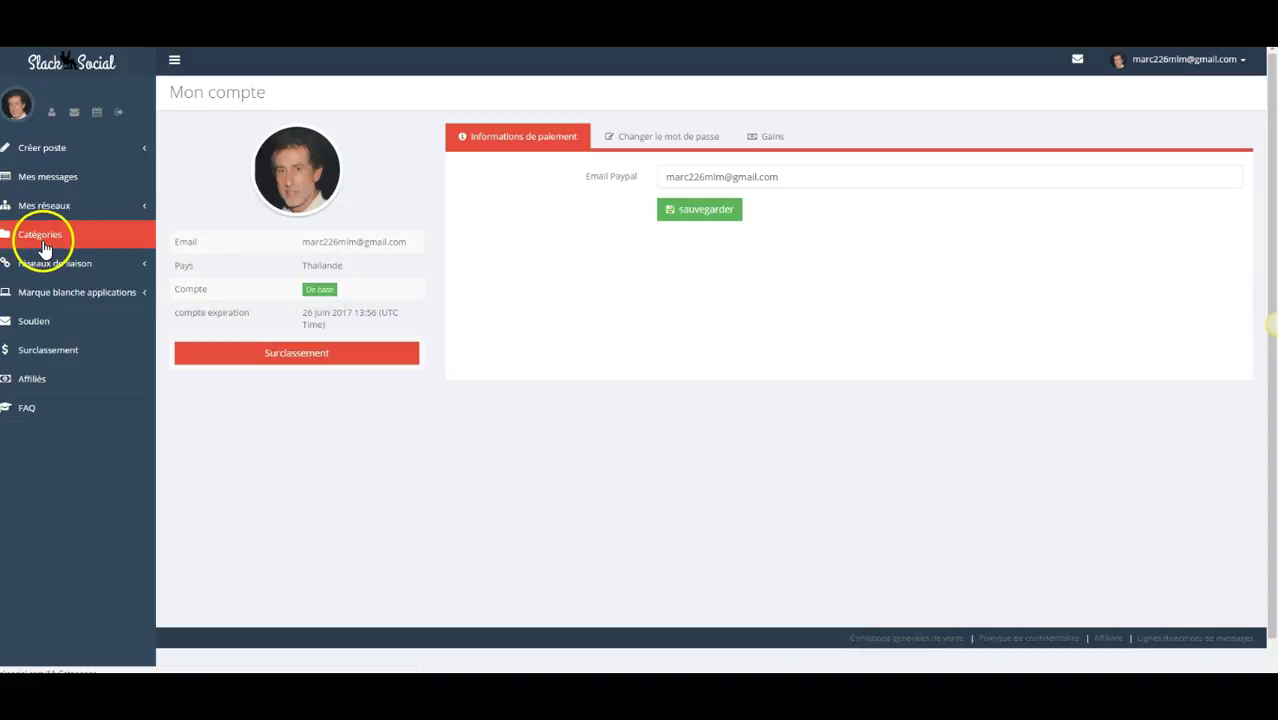
pyautogui.moveTo(43, 247)
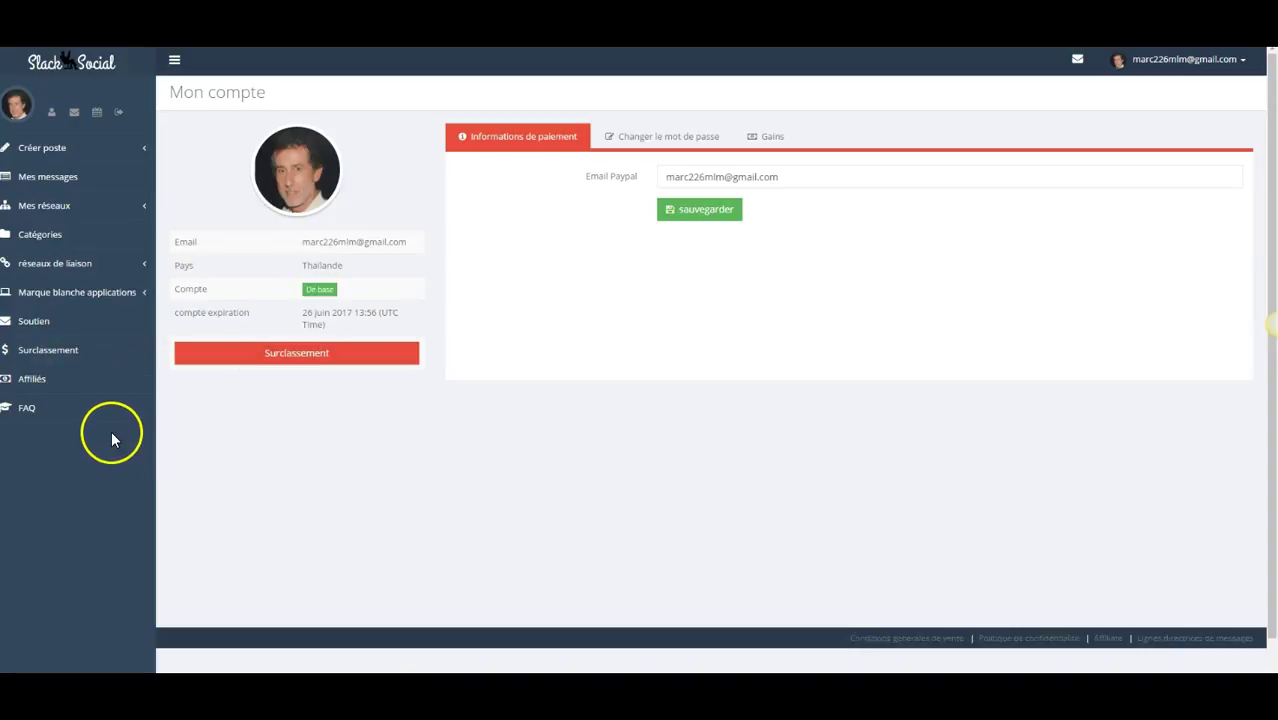
# View the Facebook applications available to attach under the network linking section, and return to the account page.
pyautogui.click(84, 265)
pyautogui.scroll(-1, 84, 278)
pyautogui.click(55, 262)
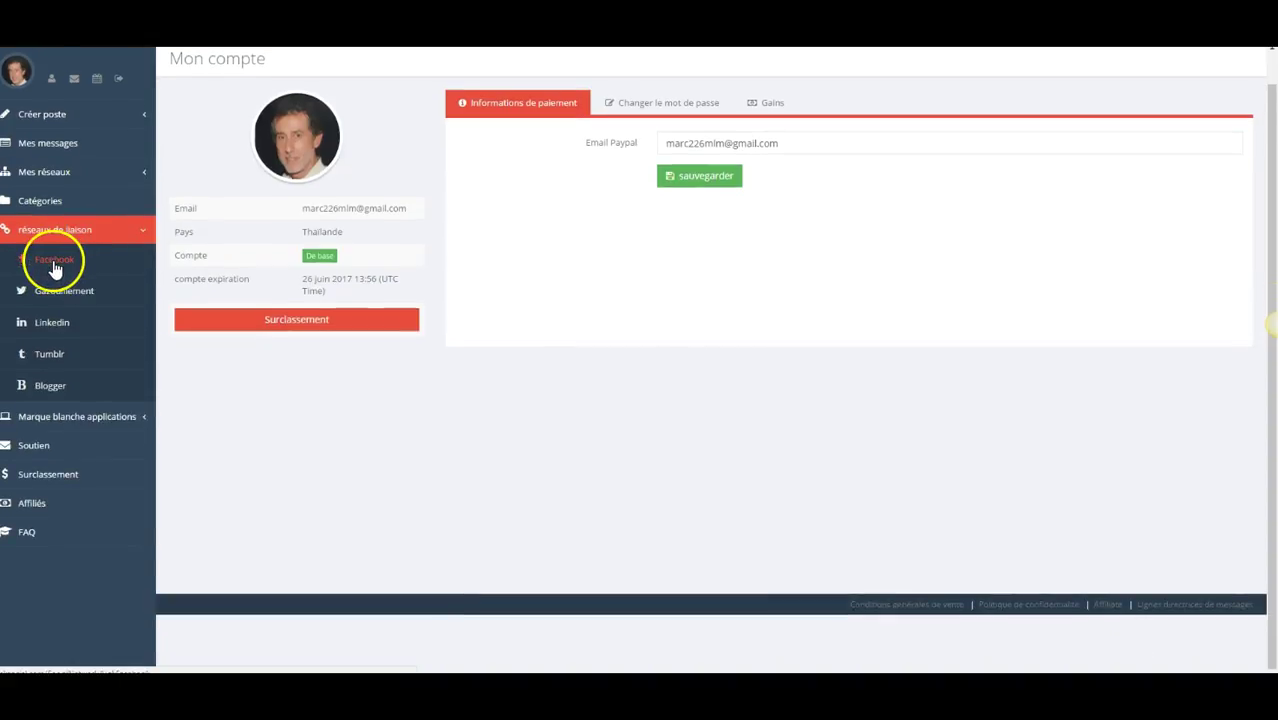
pyautogui.moveTo(56, 268)
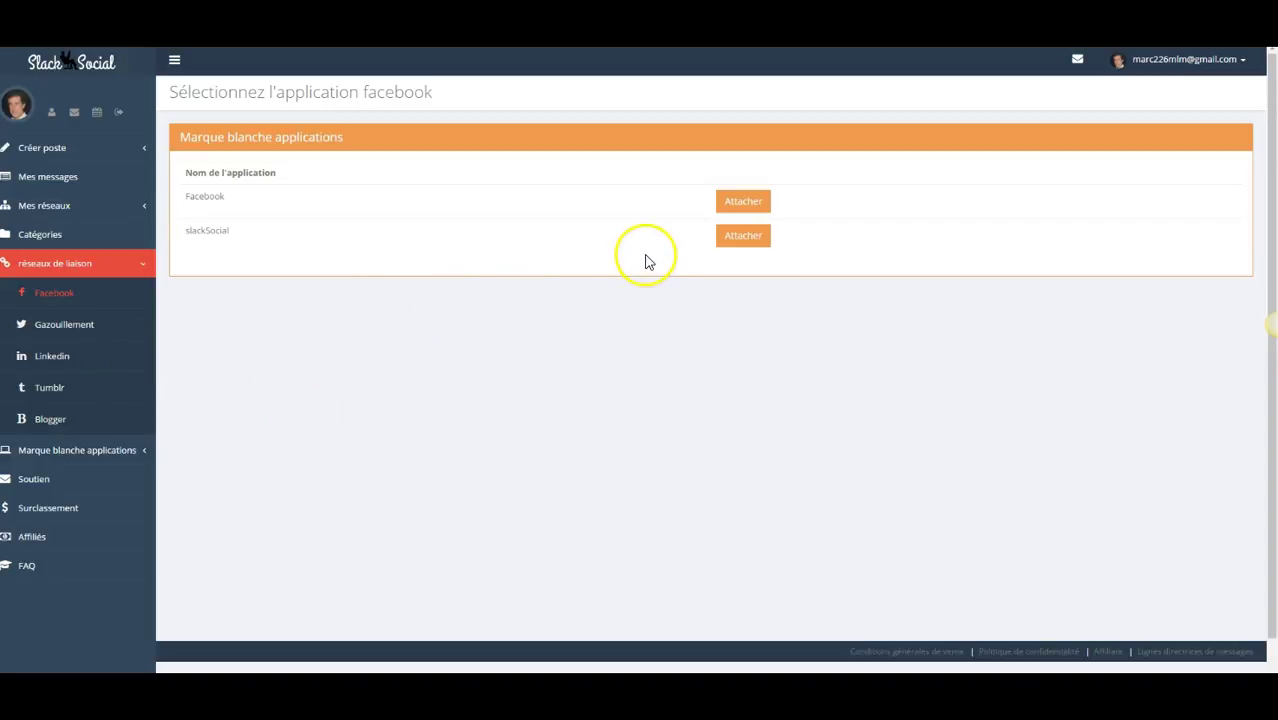
pyautogui.click(555, 260)
pyautogui.click(57, 119)
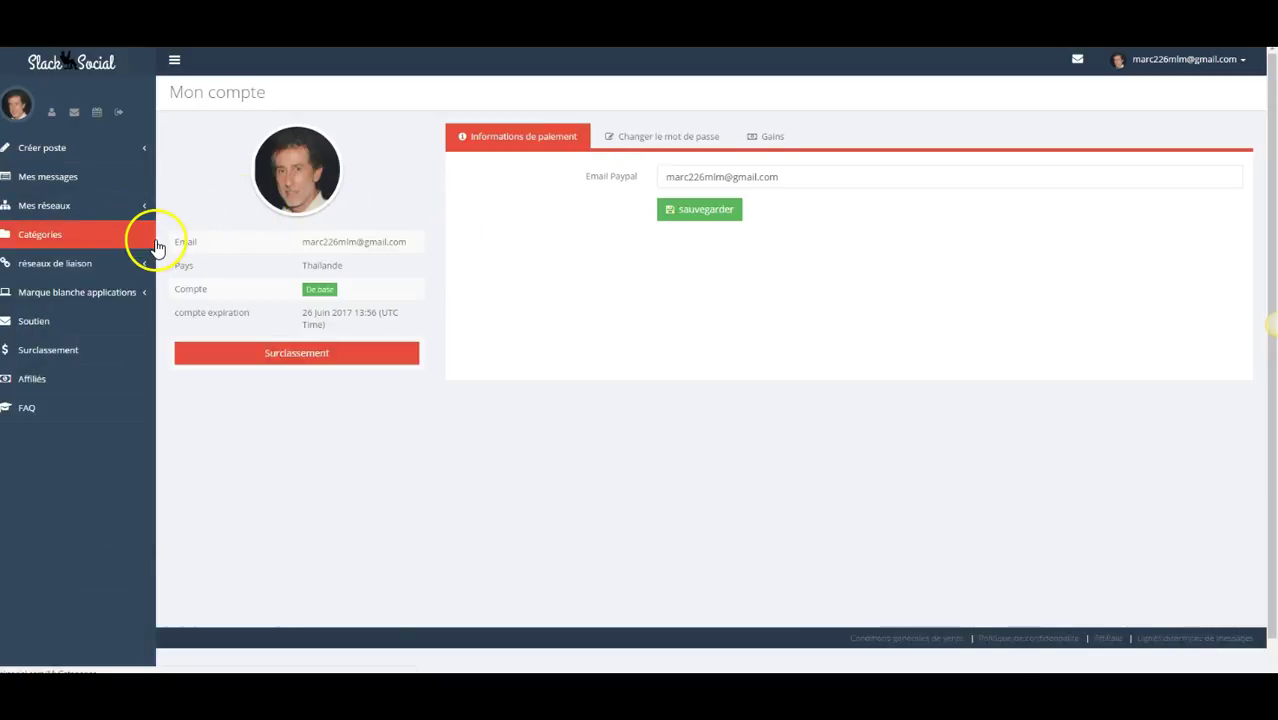
# Open the attached Facebook accounts in My networks and expand the account listed under slackSocial.
pyautogui.click(62, 211)
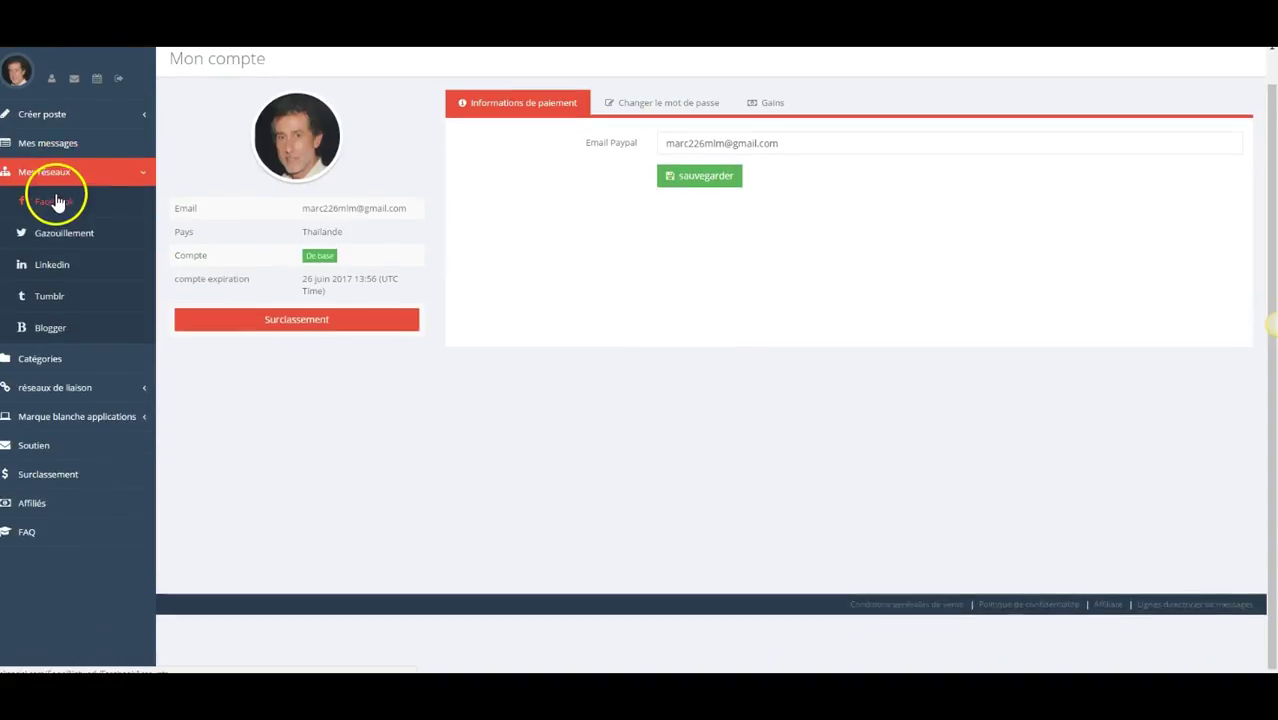
pyautogui.click(68, 205)
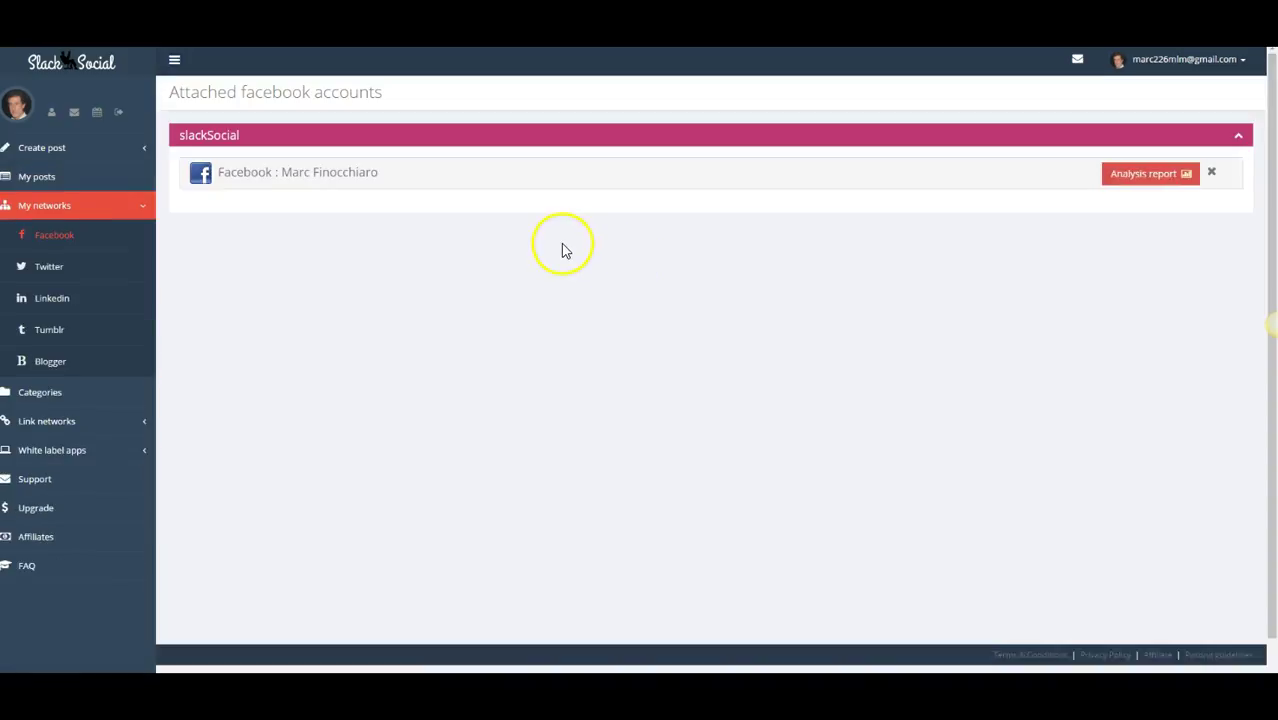
pyautogui.click(310, 176)
pyautogui.click(776, 320)
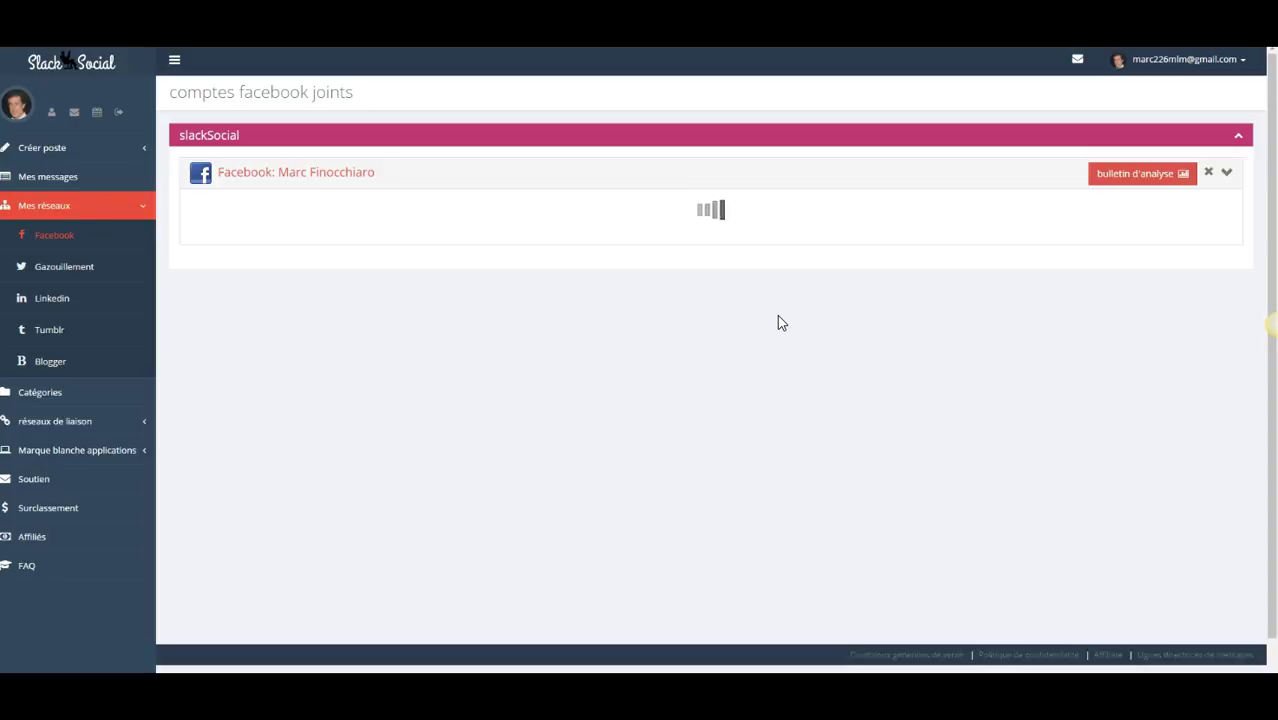
pyautogui.click(783, 354)
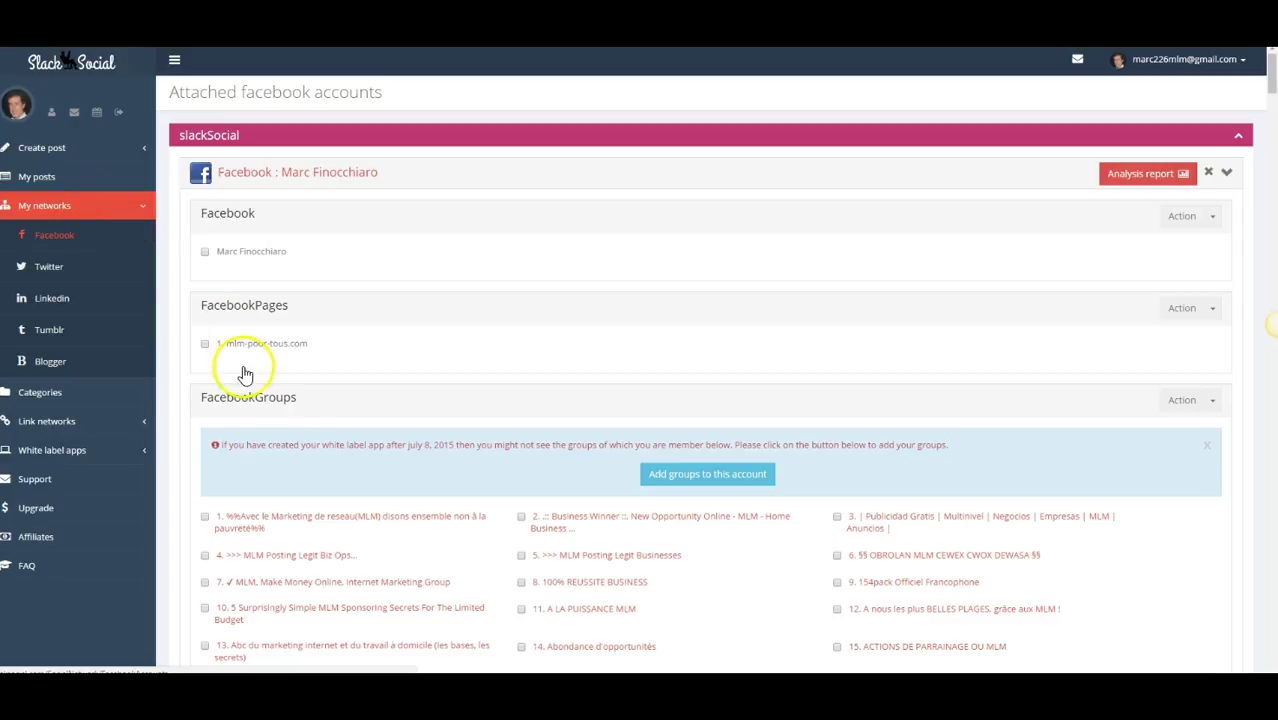
# Examine the full list of Facebook groups attached to the expanded account, from beginning to end.
pyautogui.scroll(-3, 400, 445)
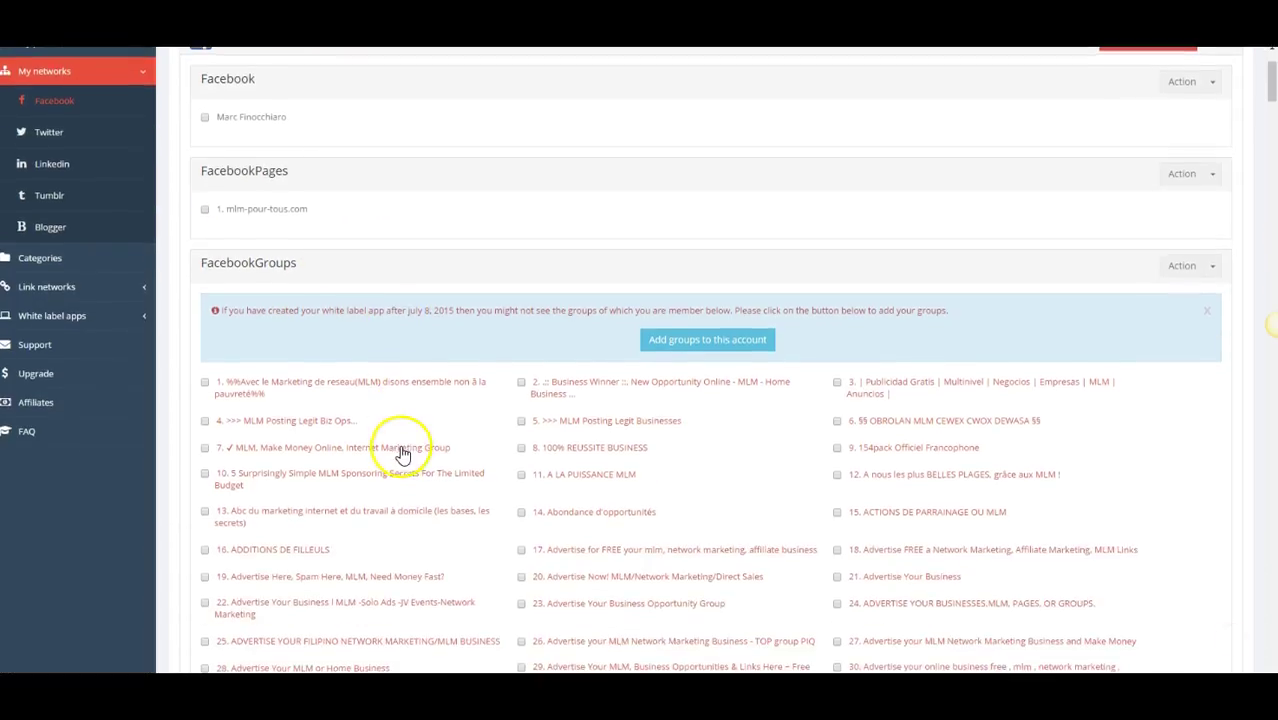
pyautogui.scroll(-2, 400, 450)
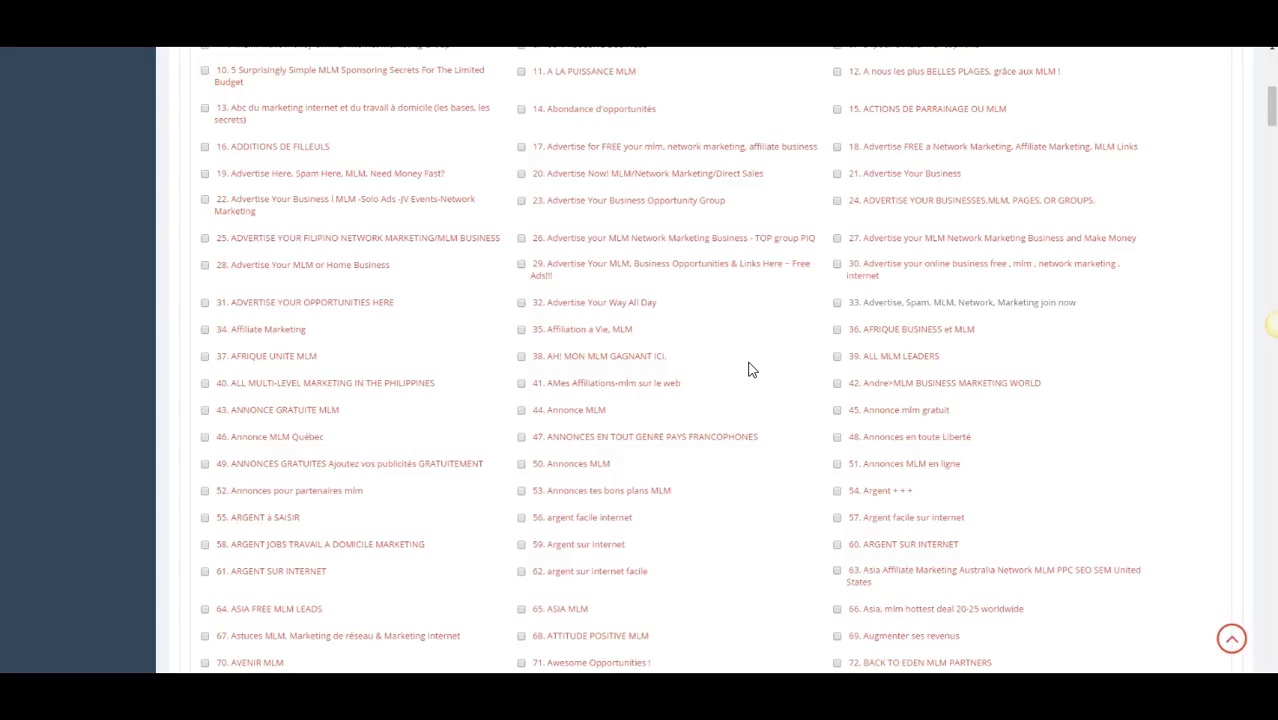
pyautogui.scroll(-7, 752, 370)
pyautogui.scroll(-20, 752, 372)
pyautogui.scroll(-20, 752, 372)
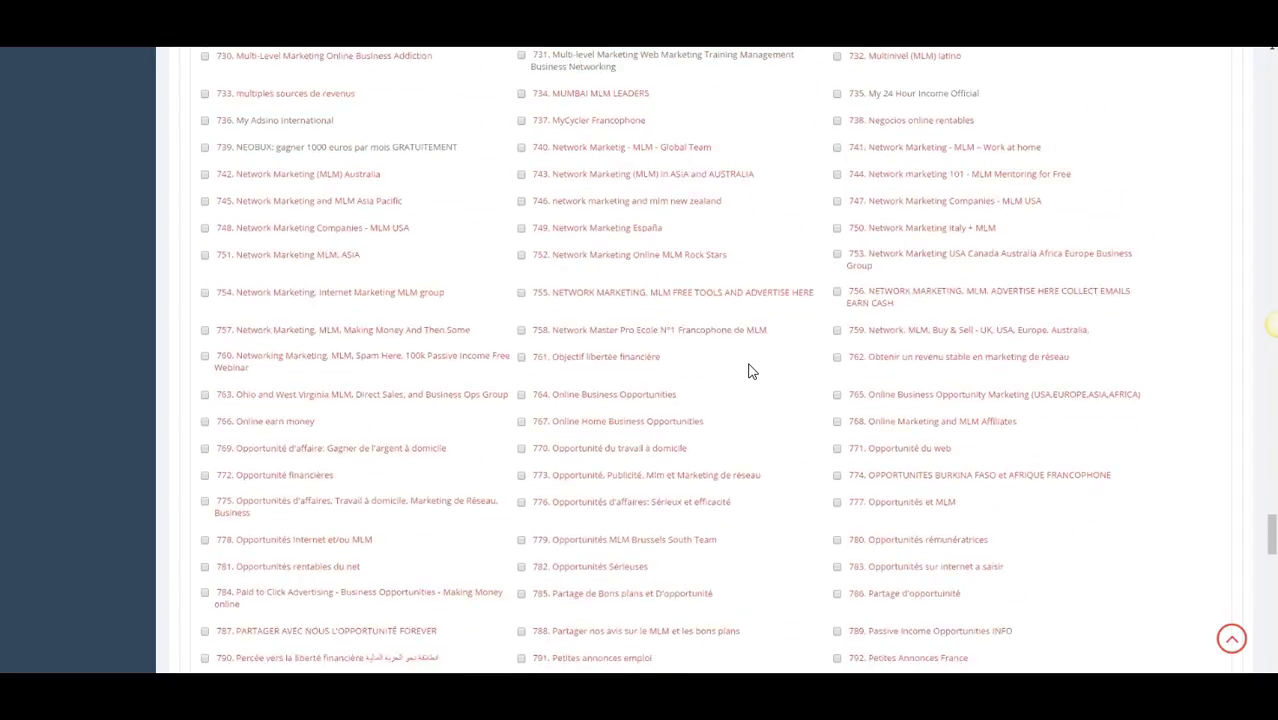
pyautogui.scroll(-17, 752, 371)
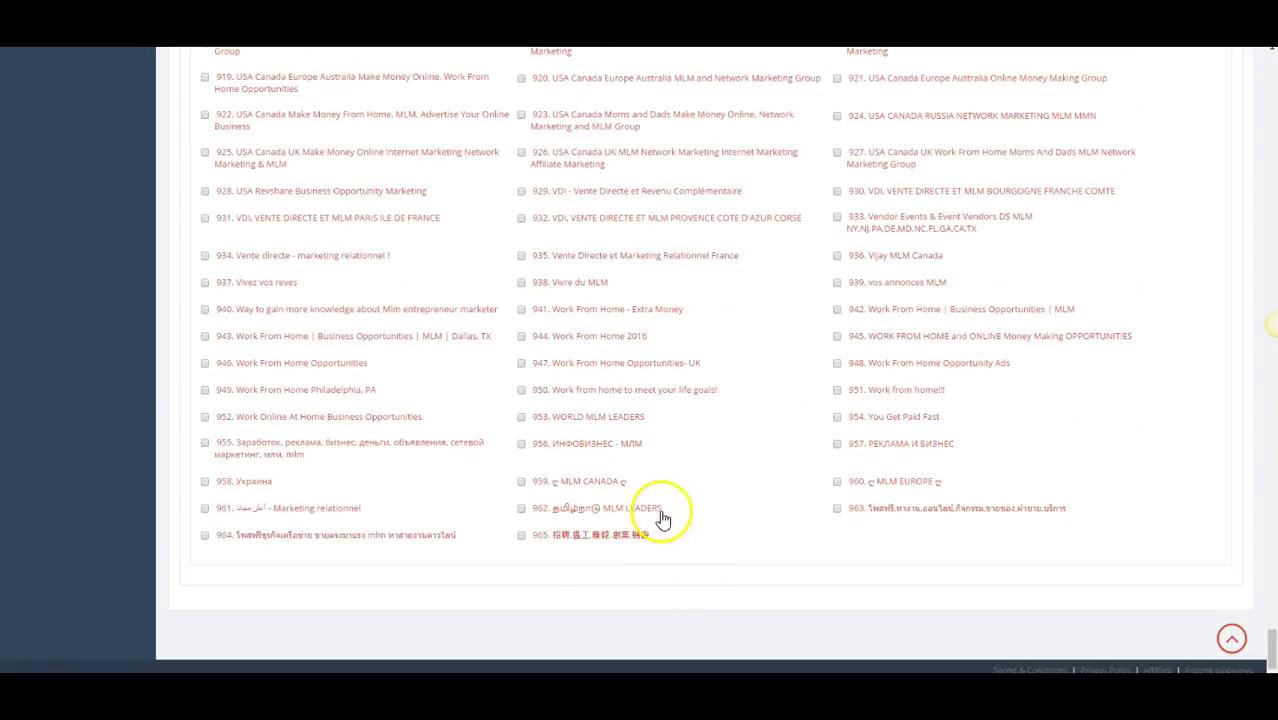
pyautogui.scroll(12, 685, 499)
pyautogui.scroll(20, 685, 499)
pyautogui.middleClick(685, 499)
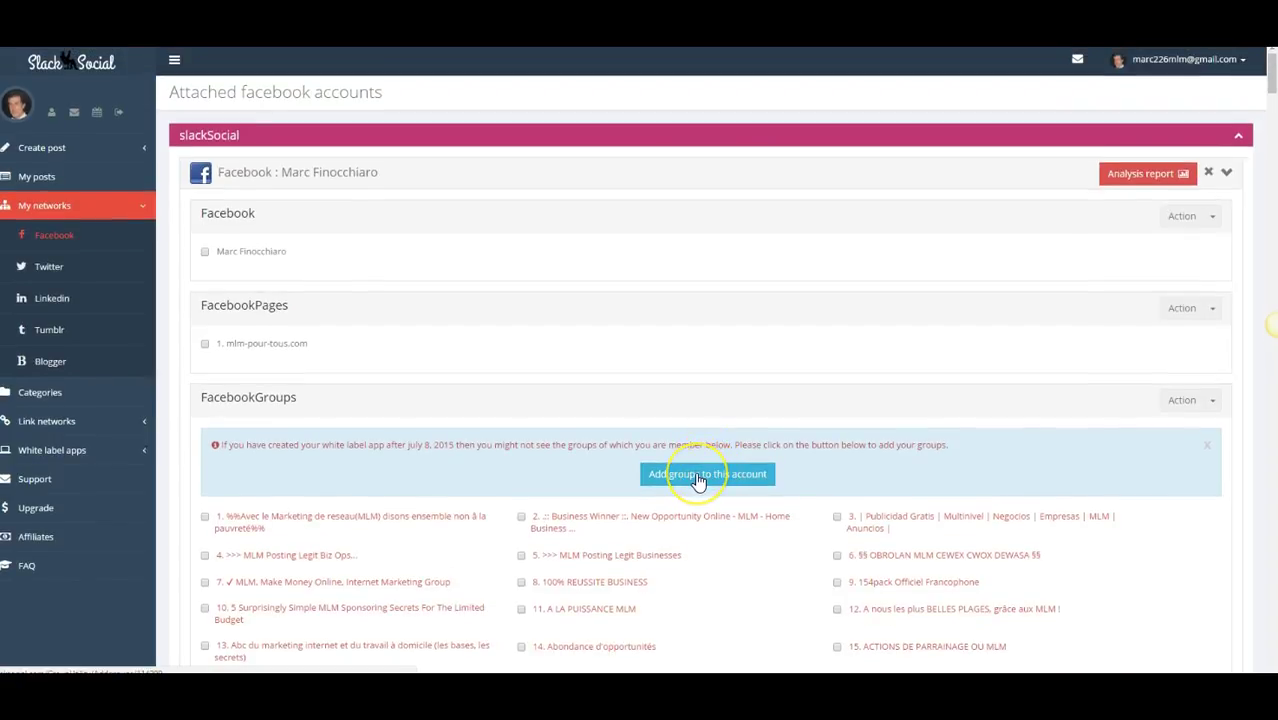
pyautogui.click(699, 481)
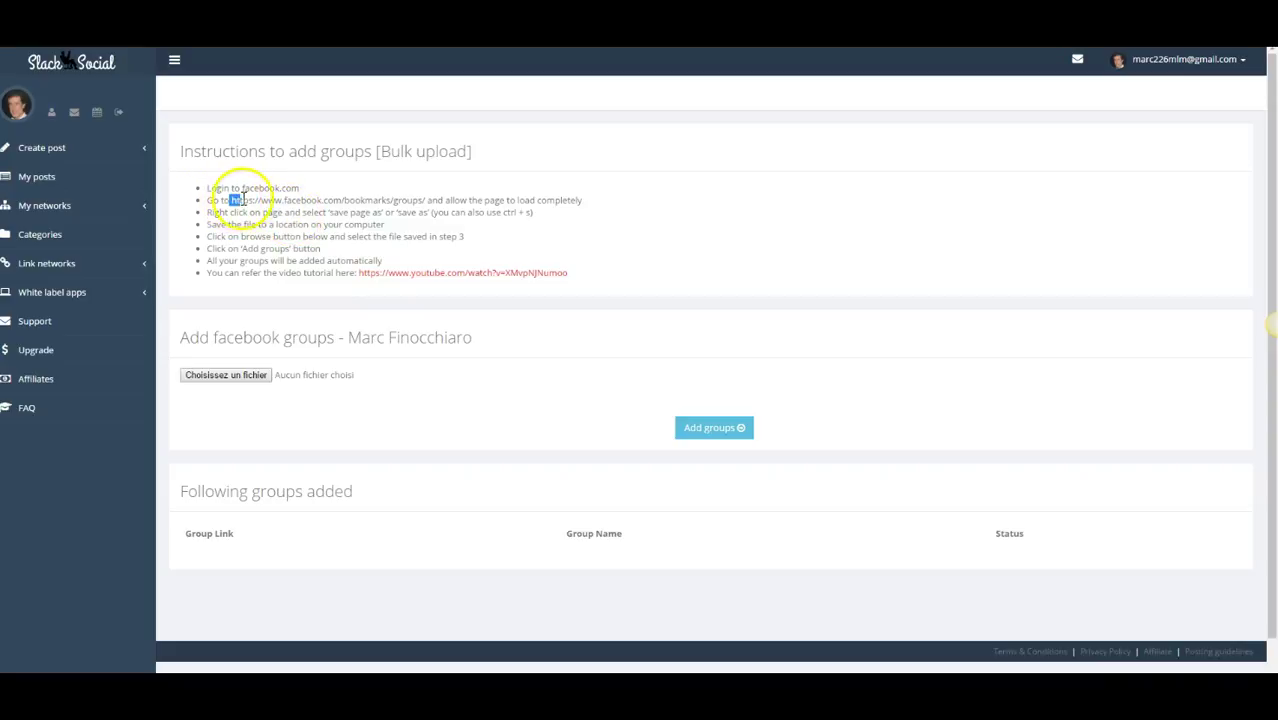
pyautogui.moveTo(300, 195); pyautogui.dragTo(395, 197)
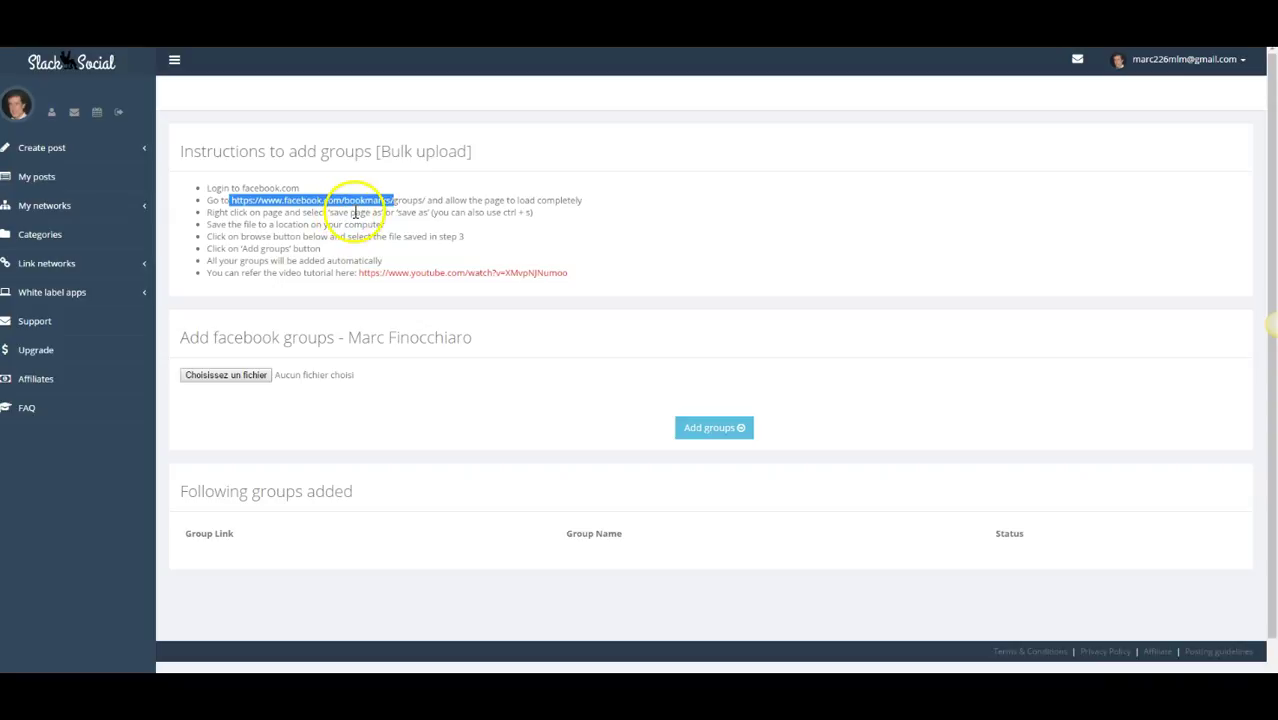
pyautogui.moveTo(429, 199); pyautogui.dragTo(284, 200)
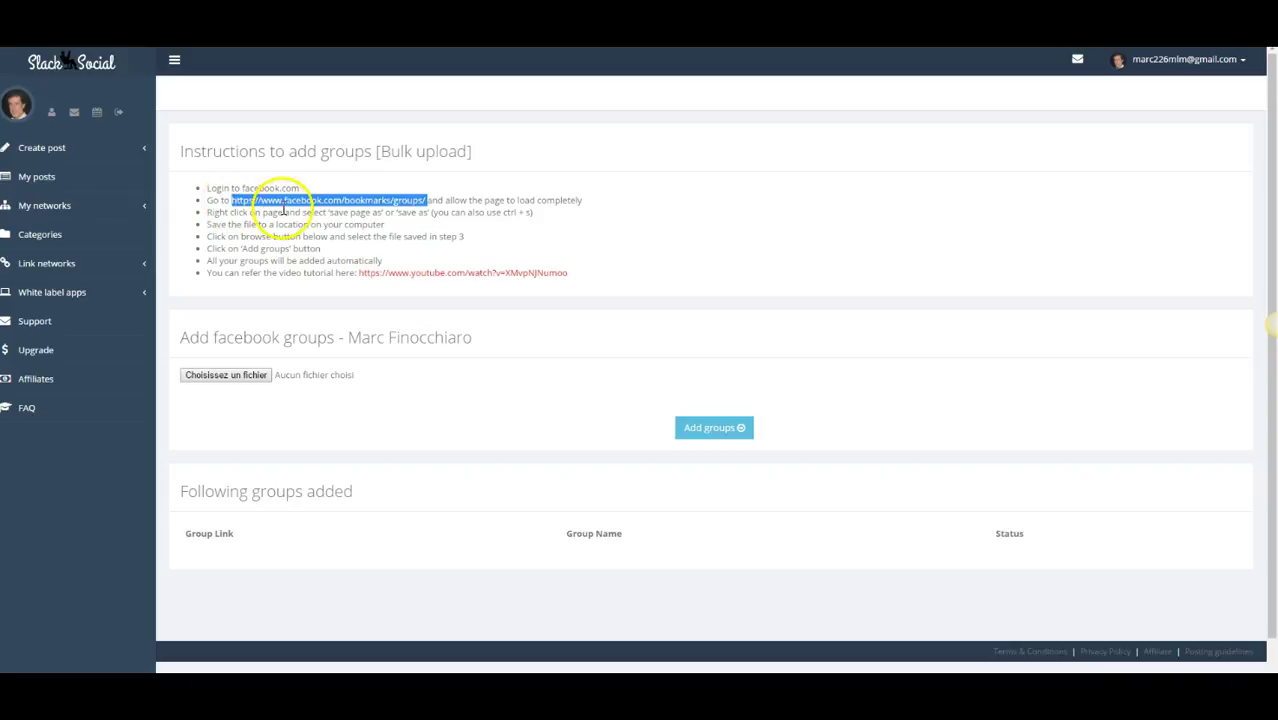
pyautogui.click(250, 30)
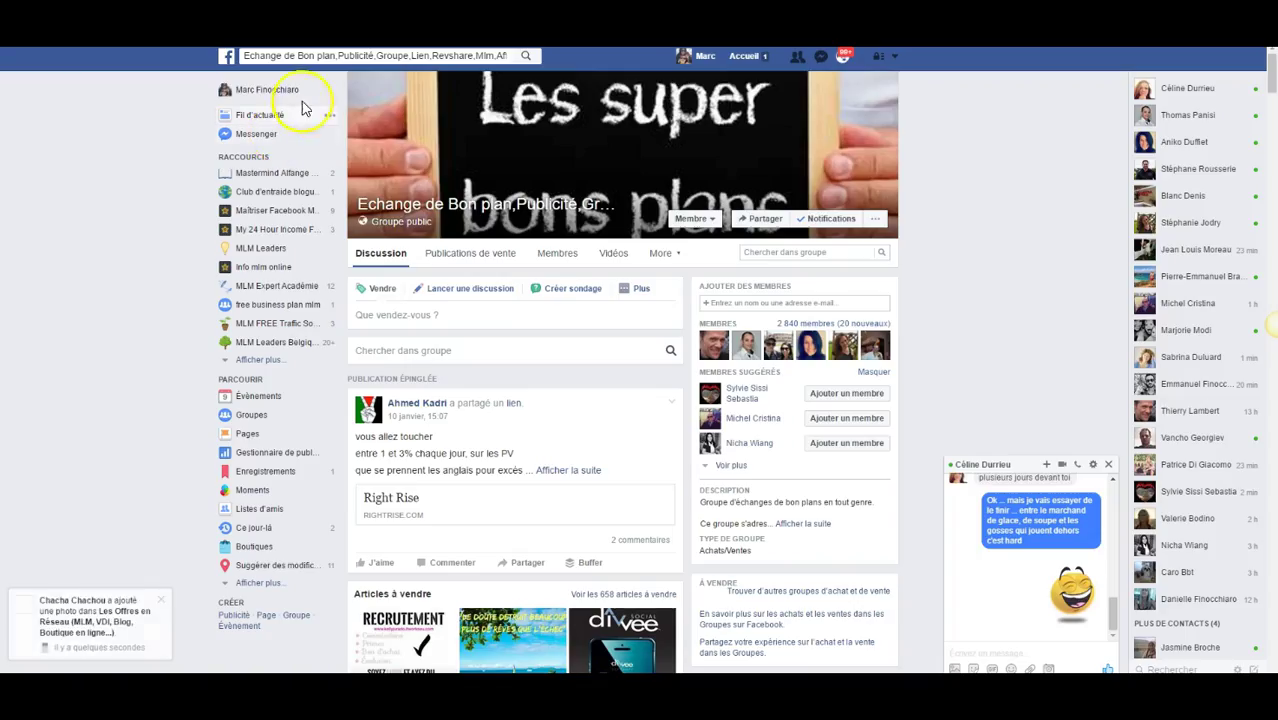
pyautogui.scroll(-1, 448, 300)
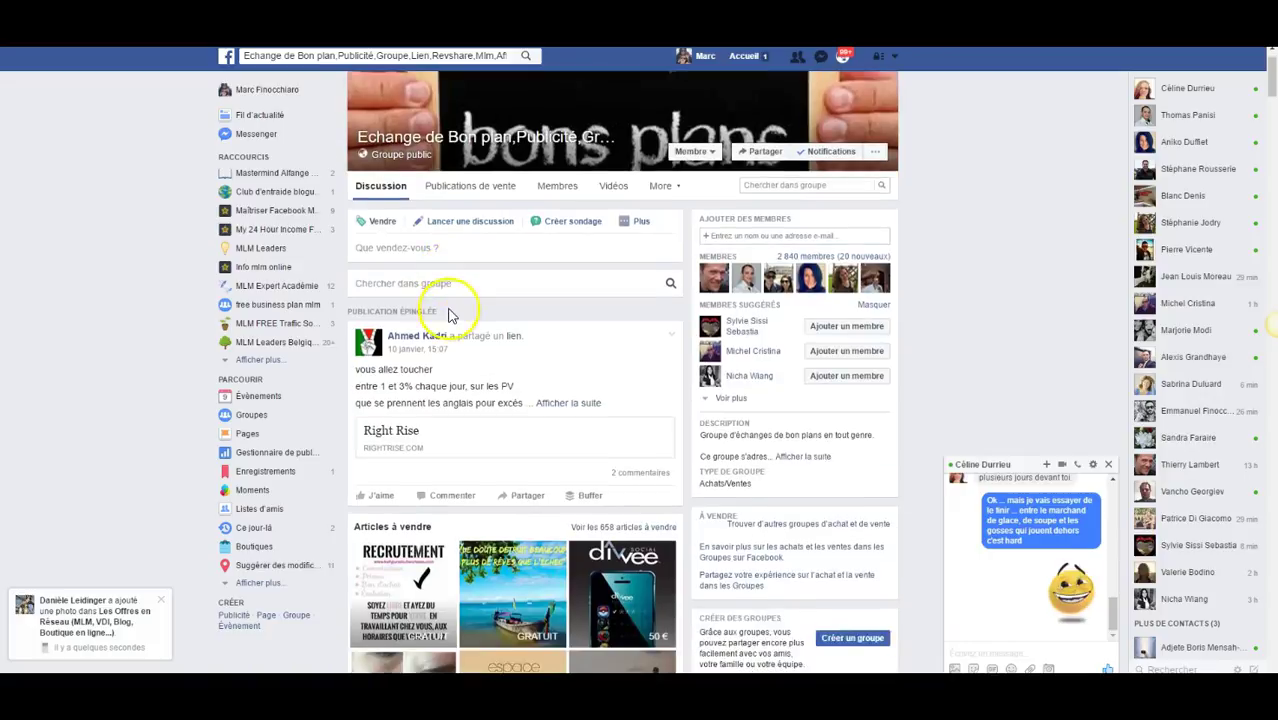
pyautogui.scroll(1, 400, 200)
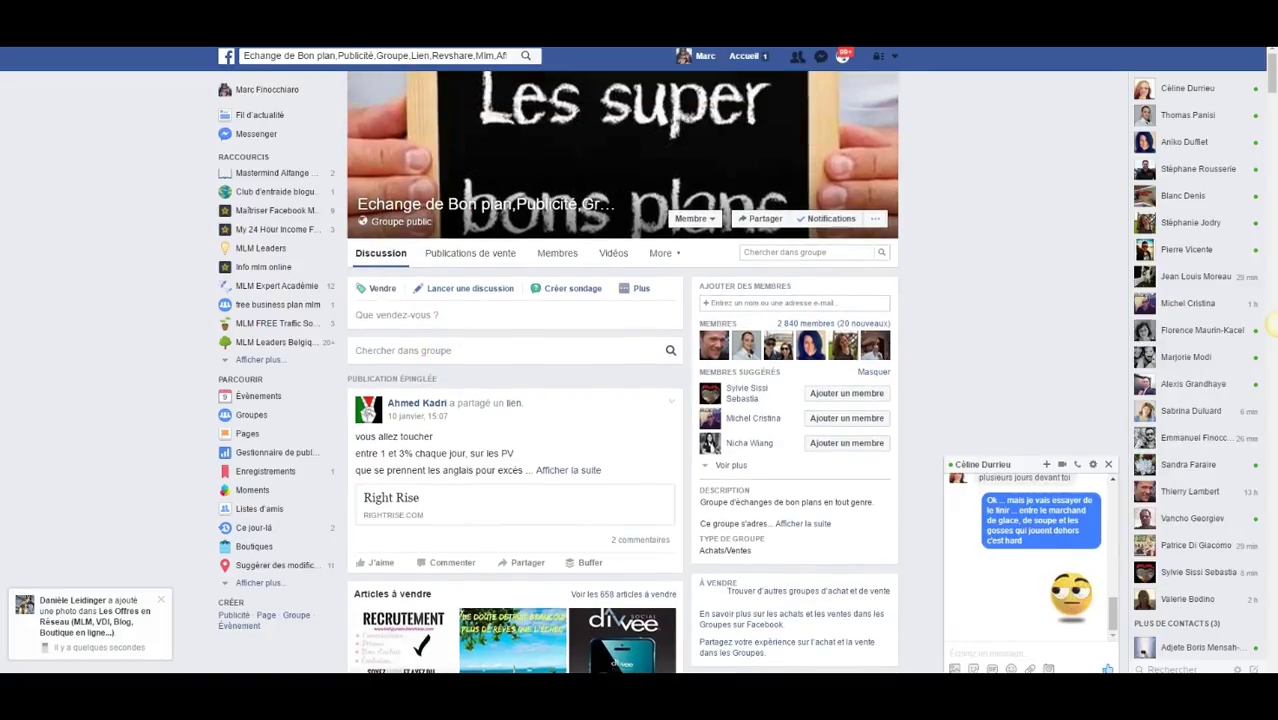
pyautogui.click(420, 30)
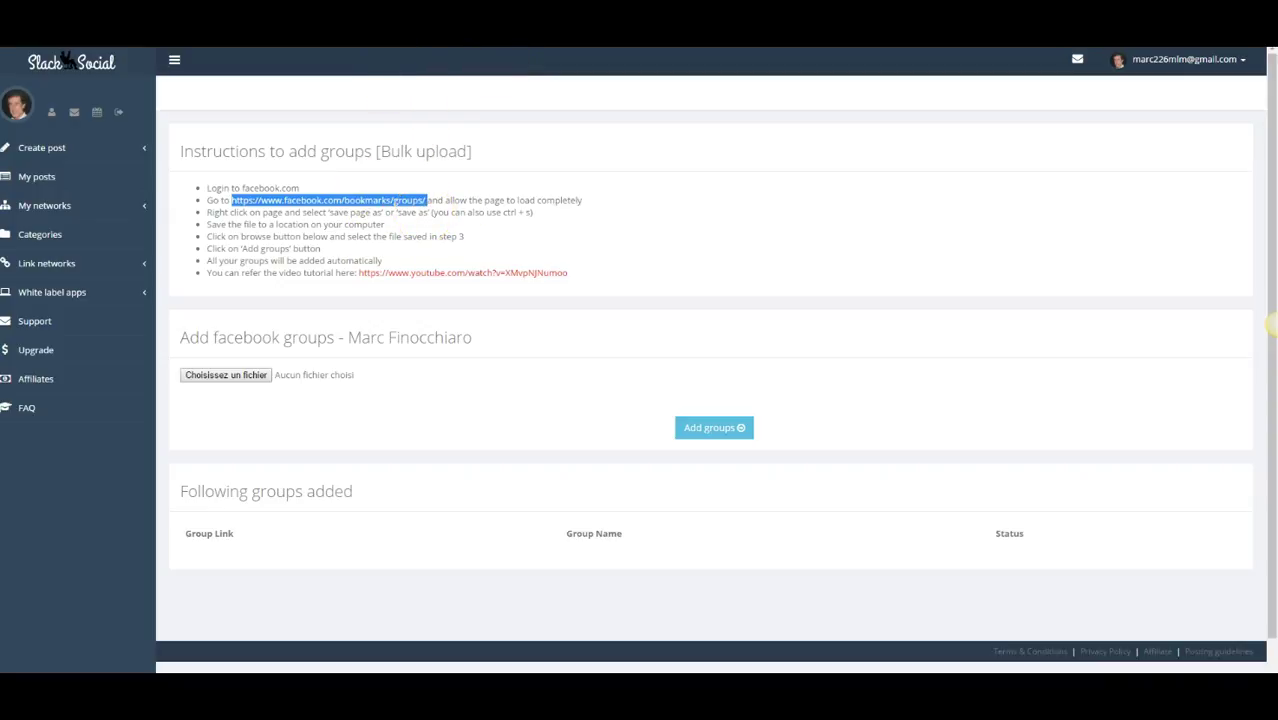
pyautogui.hotkey('ctrl', 'Tab')
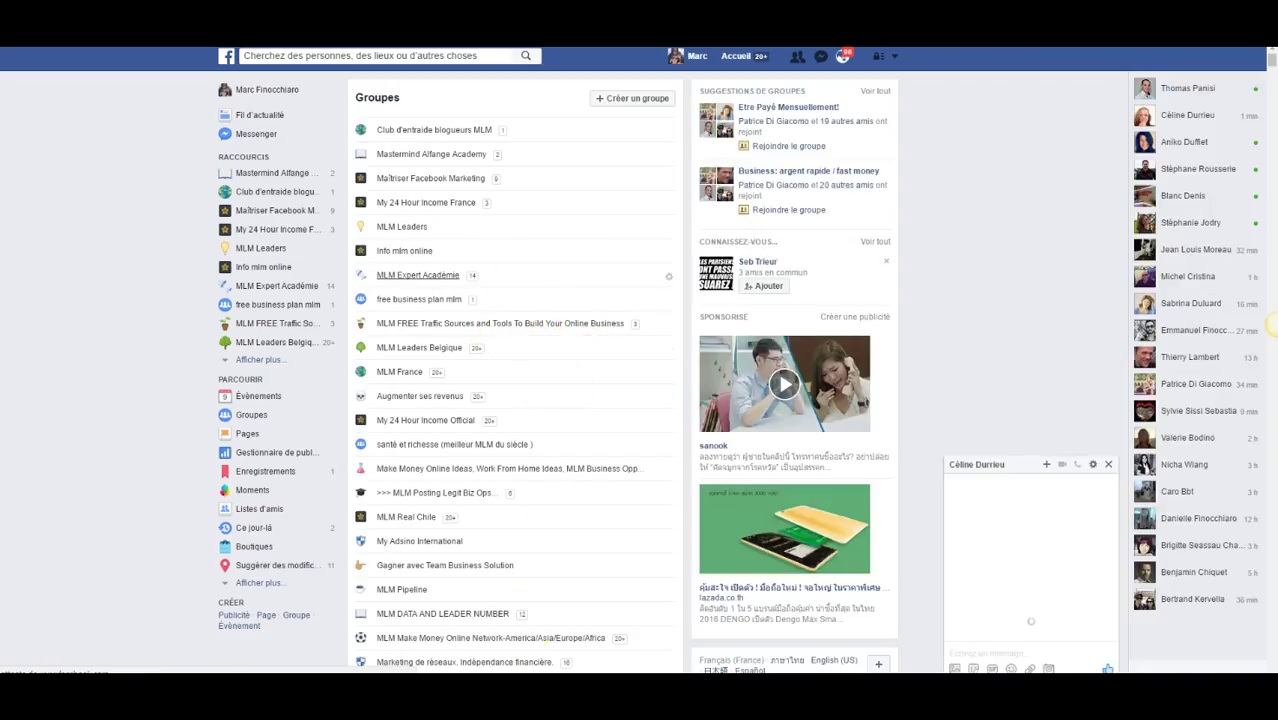
# Load more of the Facebook groups list and close the open chat window.
pyautogui.scroll(-2, 500, 320)
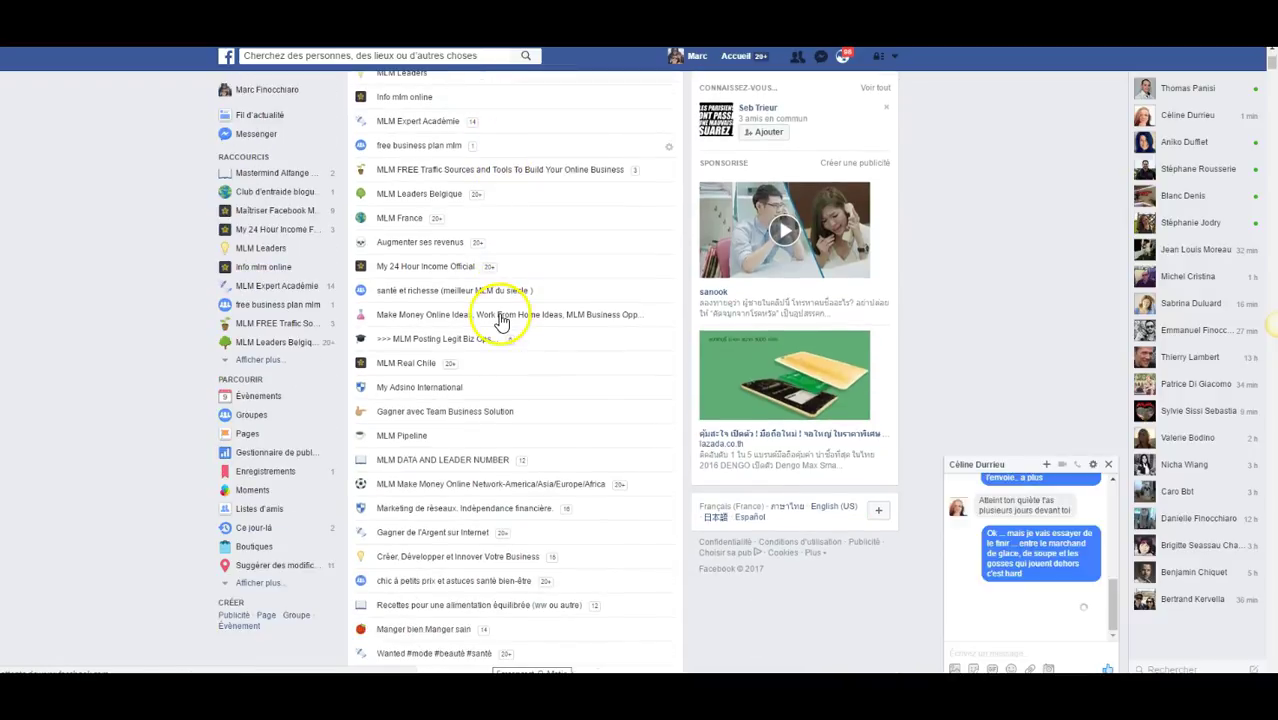
pyautogui.scroll(-10, 500, 320)
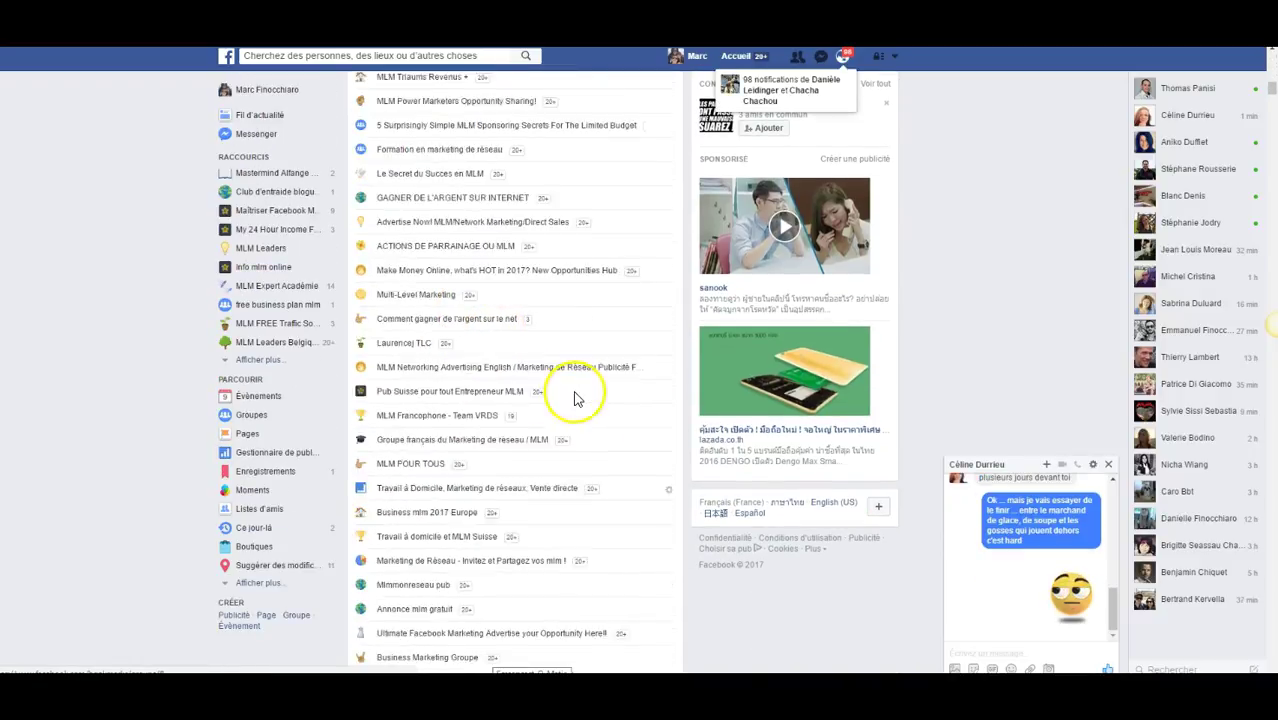
pyautogui.scroll(1, 575, 398)
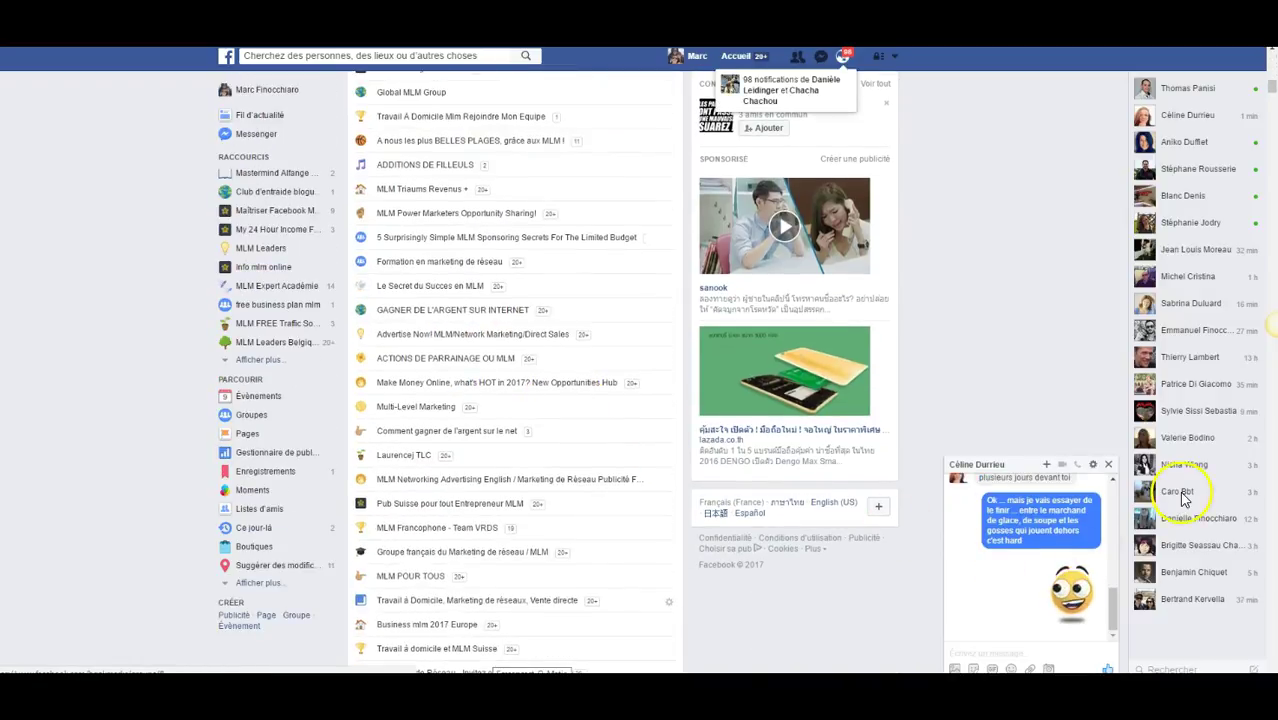
pyautogui.click(1107, 466)
pyautogui.scroll(4, 483, 305)
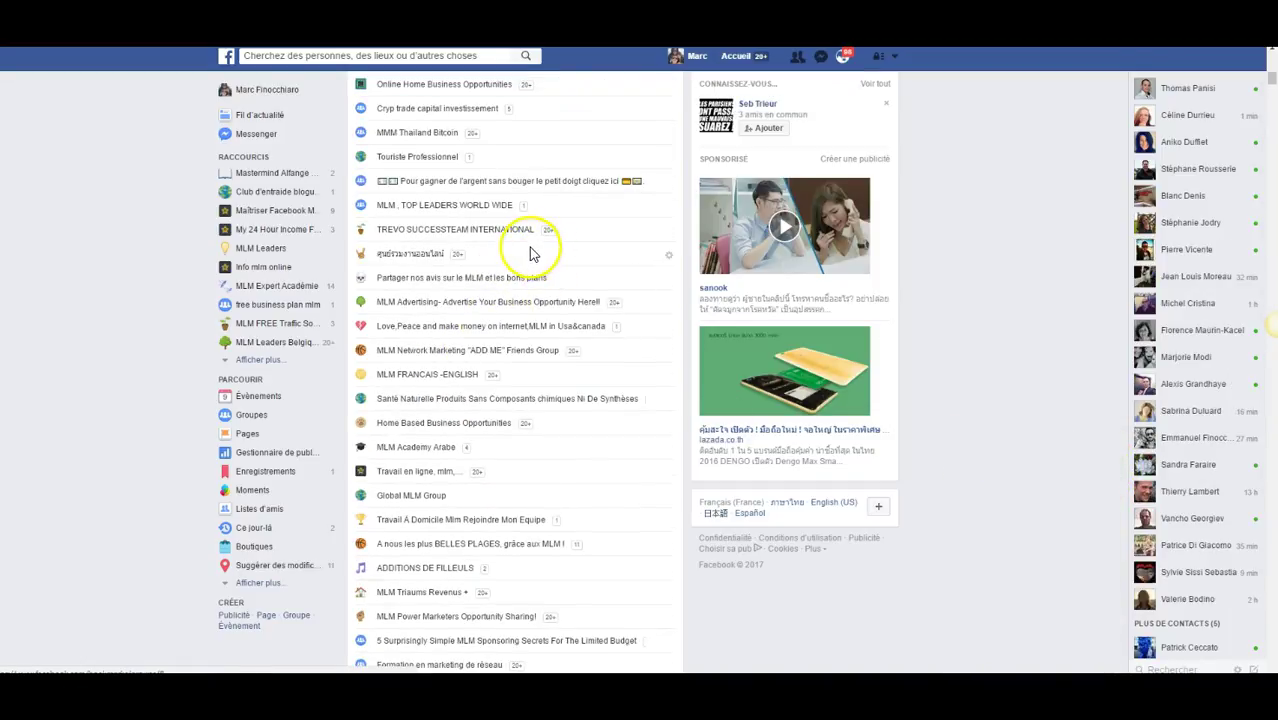
# Save the Facebook groups page to the Desktop as a complete web page named (98) Facebook.
pyautogui.rightClick(530, 254)
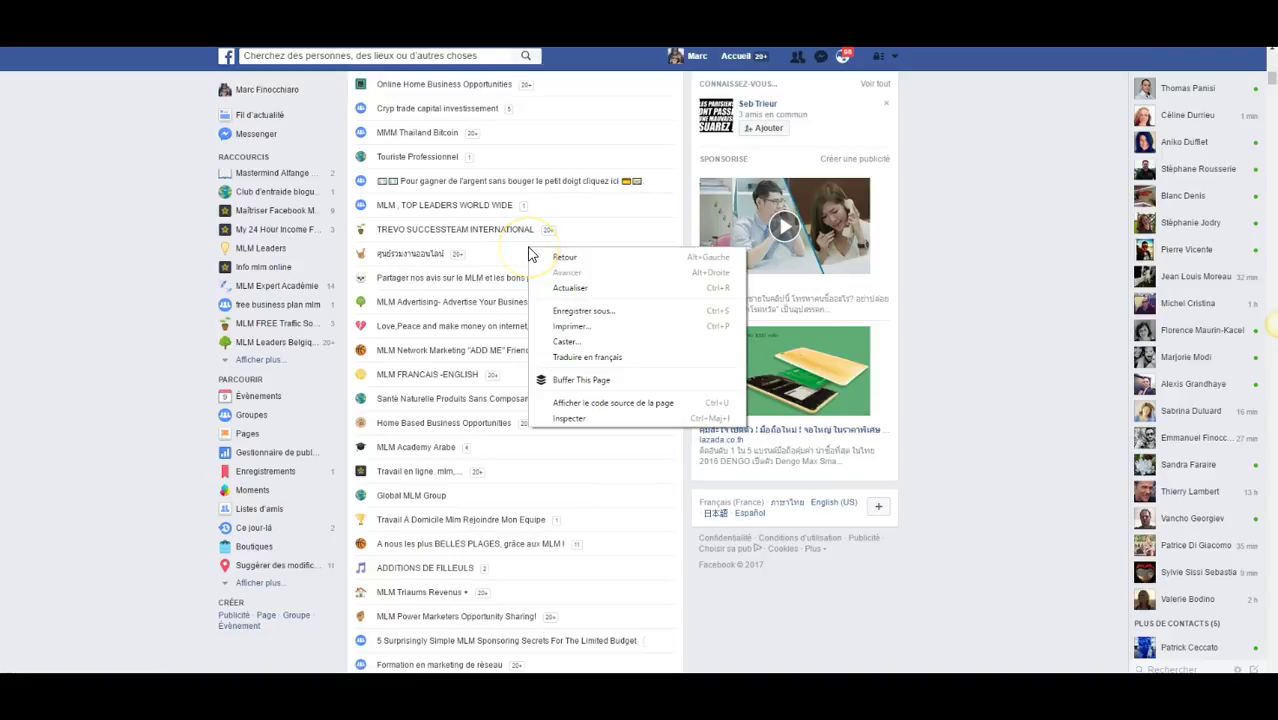
pyautogui.click(561, 312)
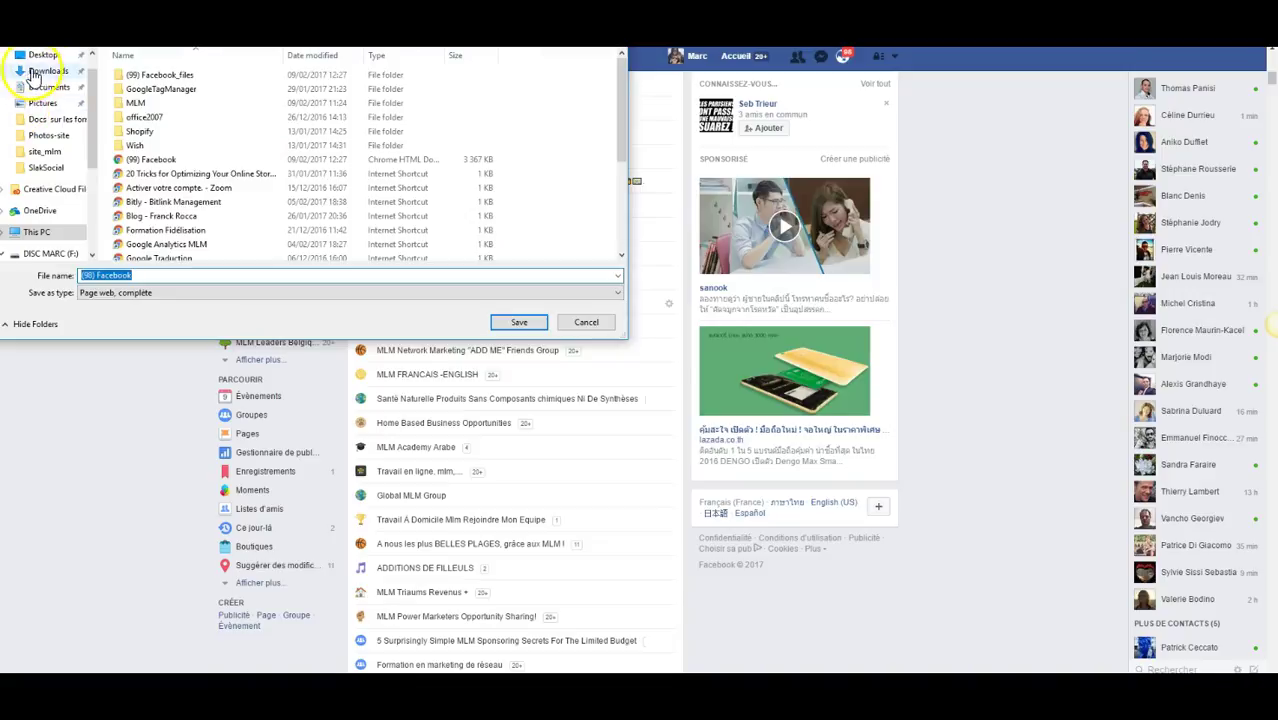
pyautogui.click(43, 57)
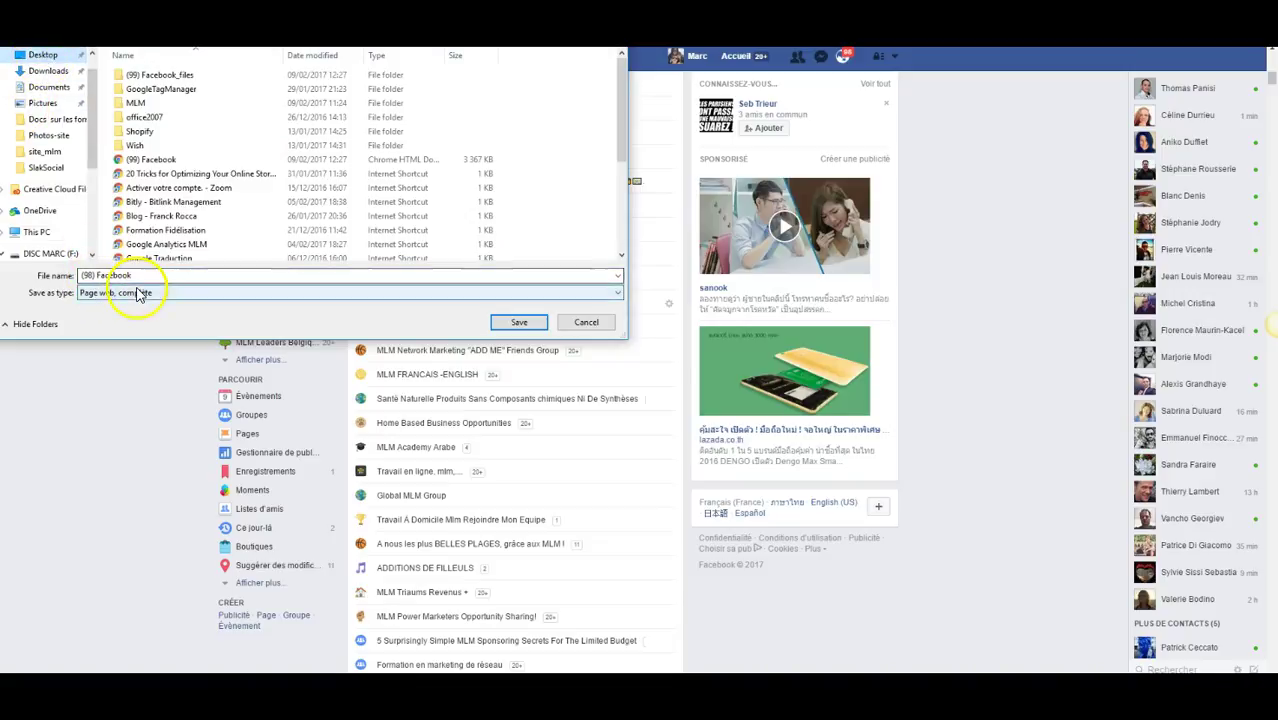
pyautogui.click(517, 321)
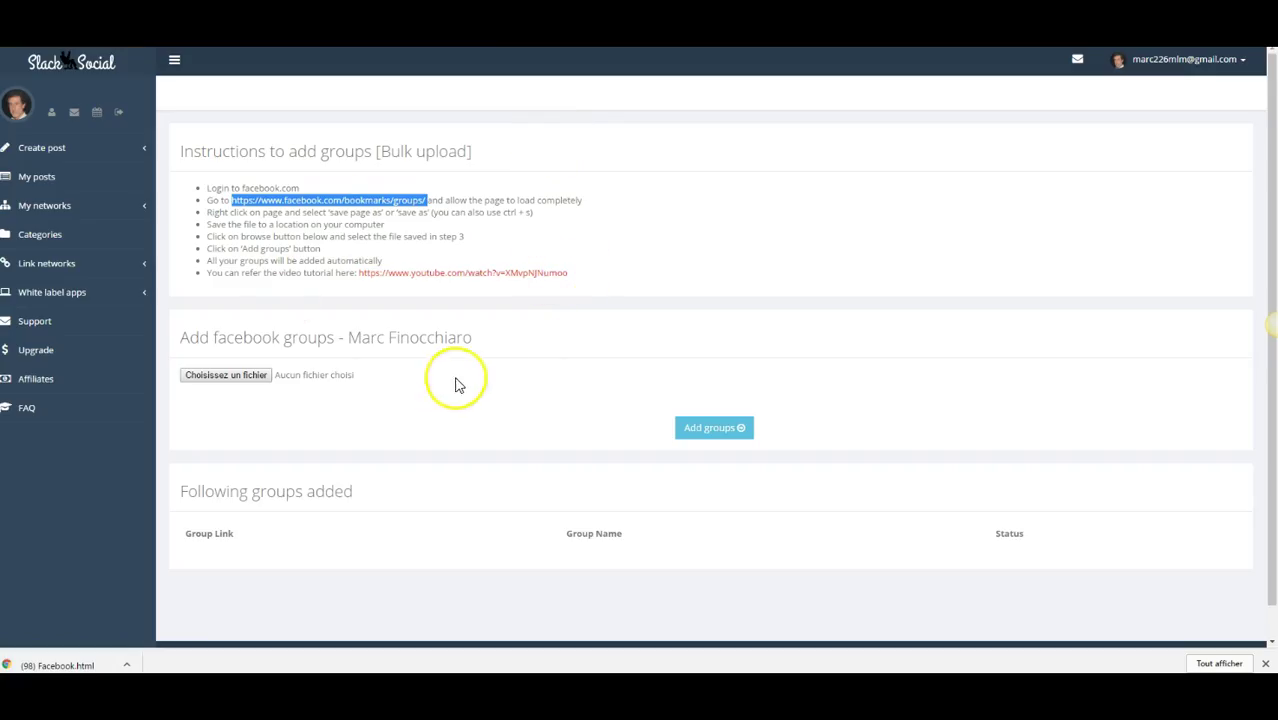
# Choose the saved file (98) Facebook.html as the upload file for adding Facebook groups in SlackSocial.
pyautogui.click(249, 378)
pyautogui.click(157, 174)
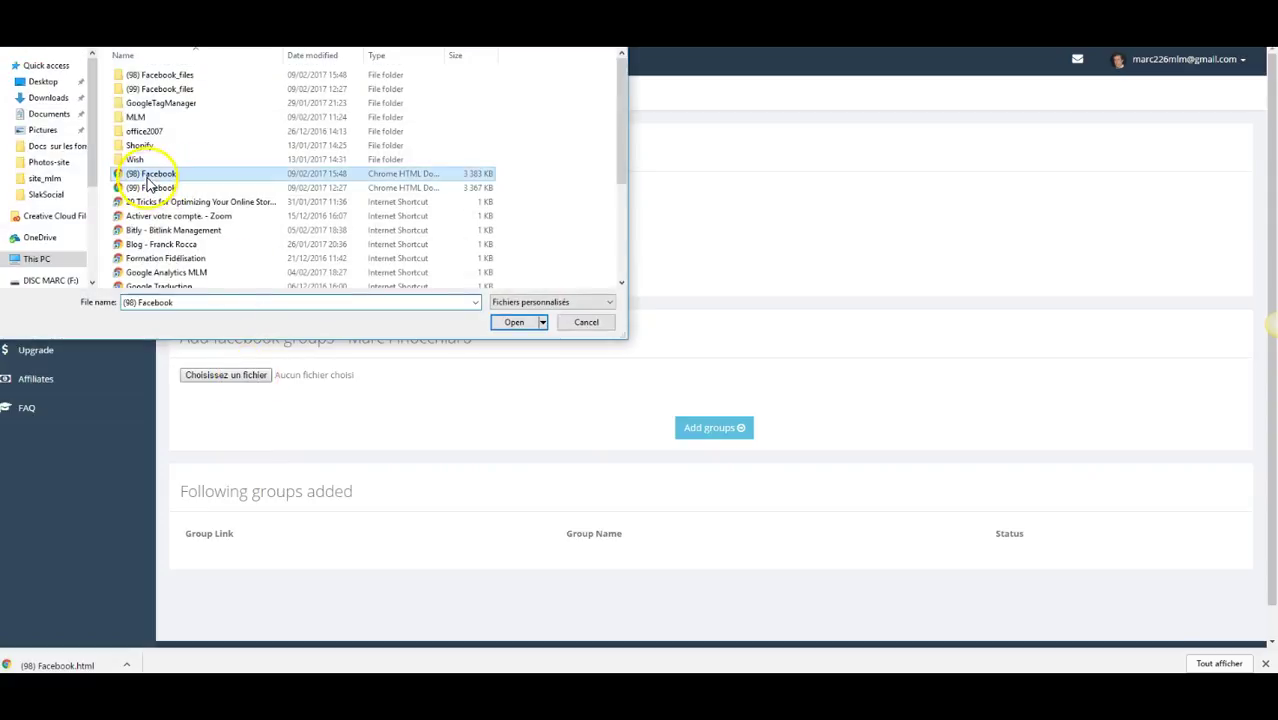
pyautogui.click(514, 322)
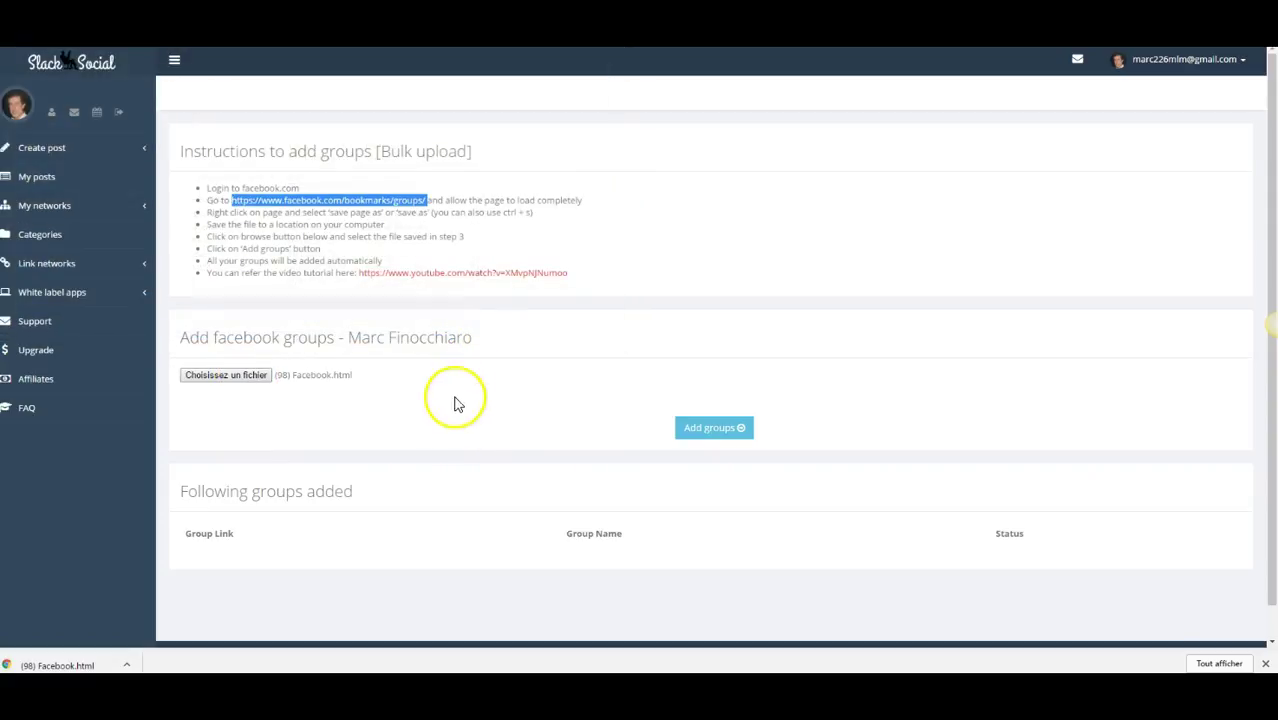
# Add the Facebook groups from the uploaded (98) Facebook.html file and check the status of each group.
pyautogui.click(714, 430)
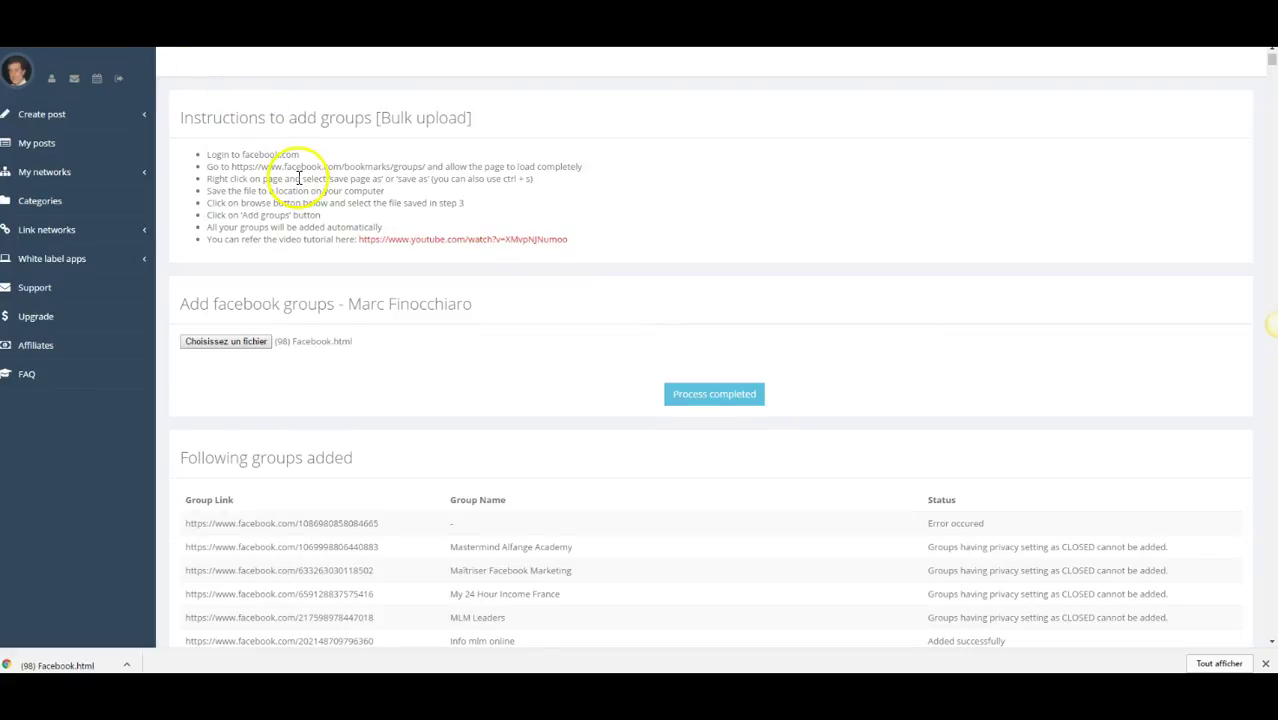
pyautogui.scroll(-10, 309, 200)
pyautogui.scroll(-15, 310, 202)
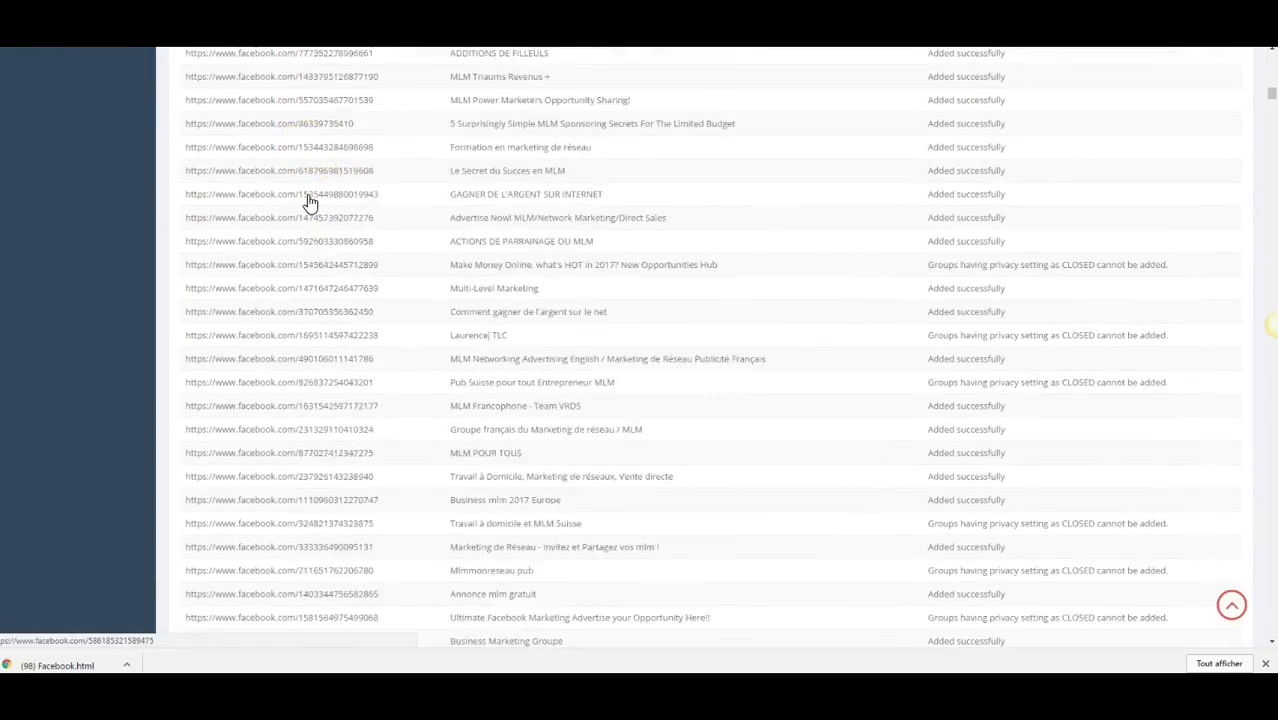
pyautogui.scroll(15, 309, 202)
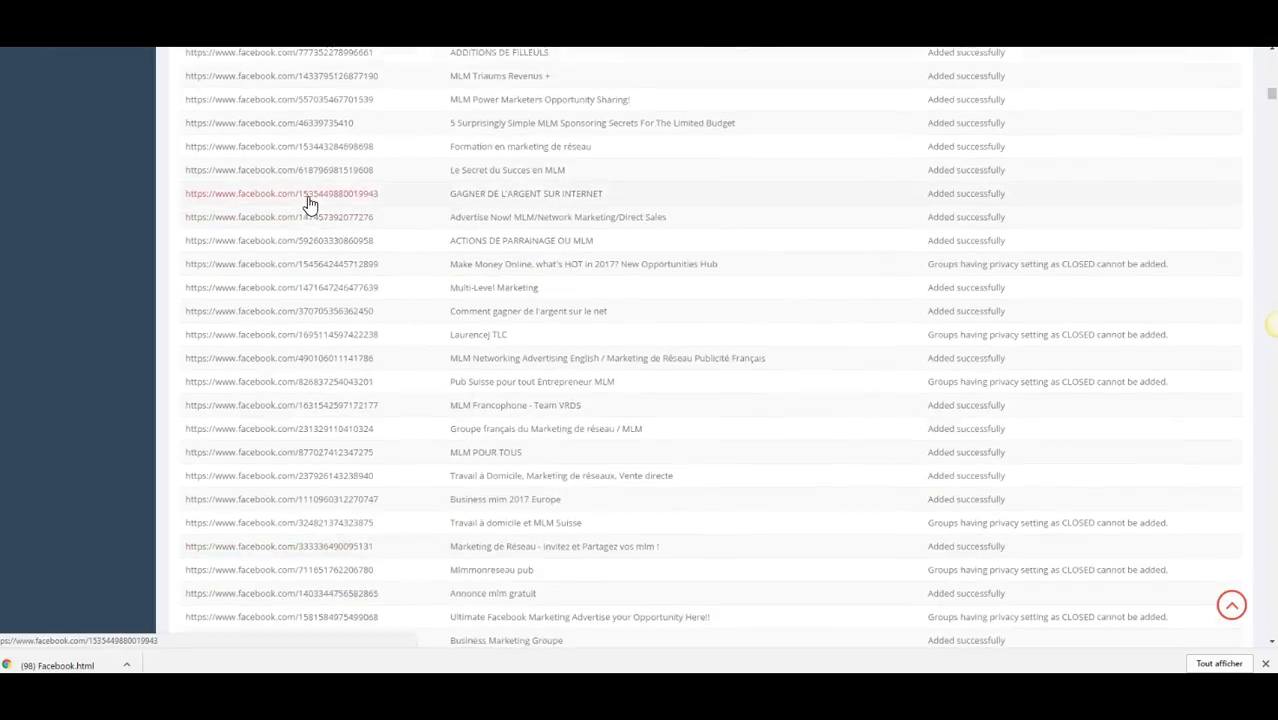
pyautogui.scroll(3, 309, 204)
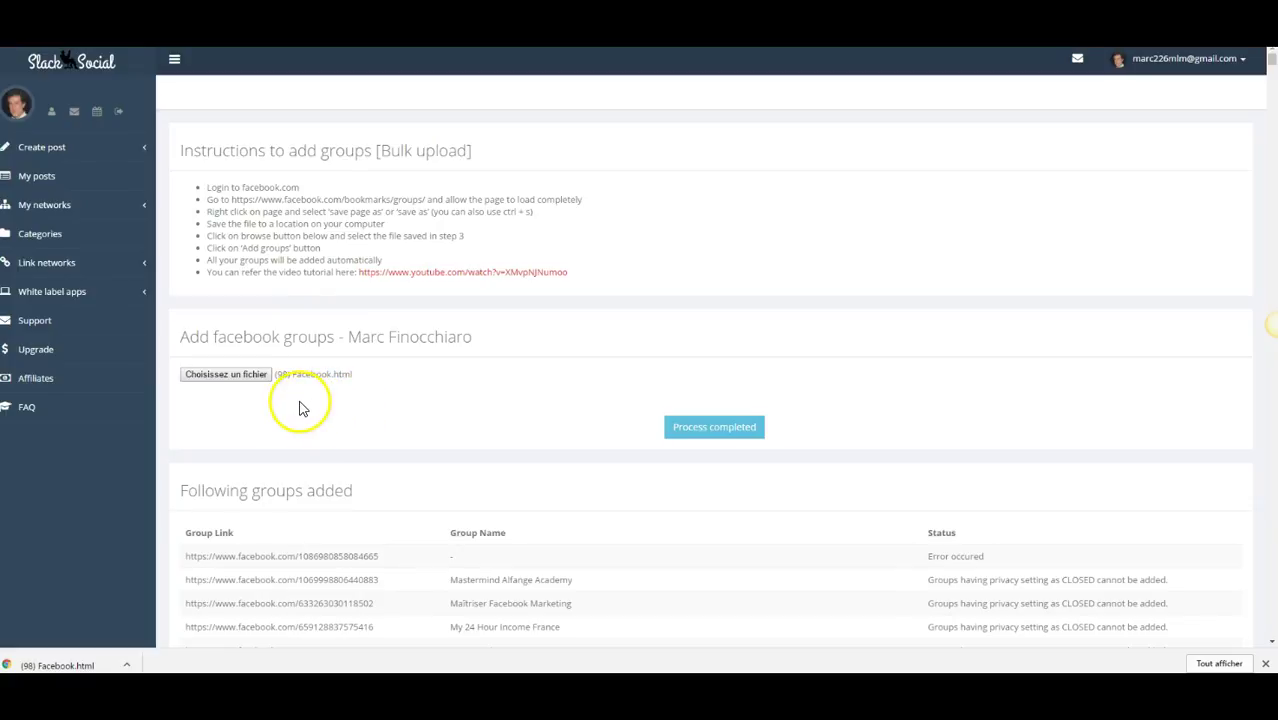
# Expand the linked account among the attached Facebook accounts and look through its FacebookGroups list.
pyautogui.click(60, 204)
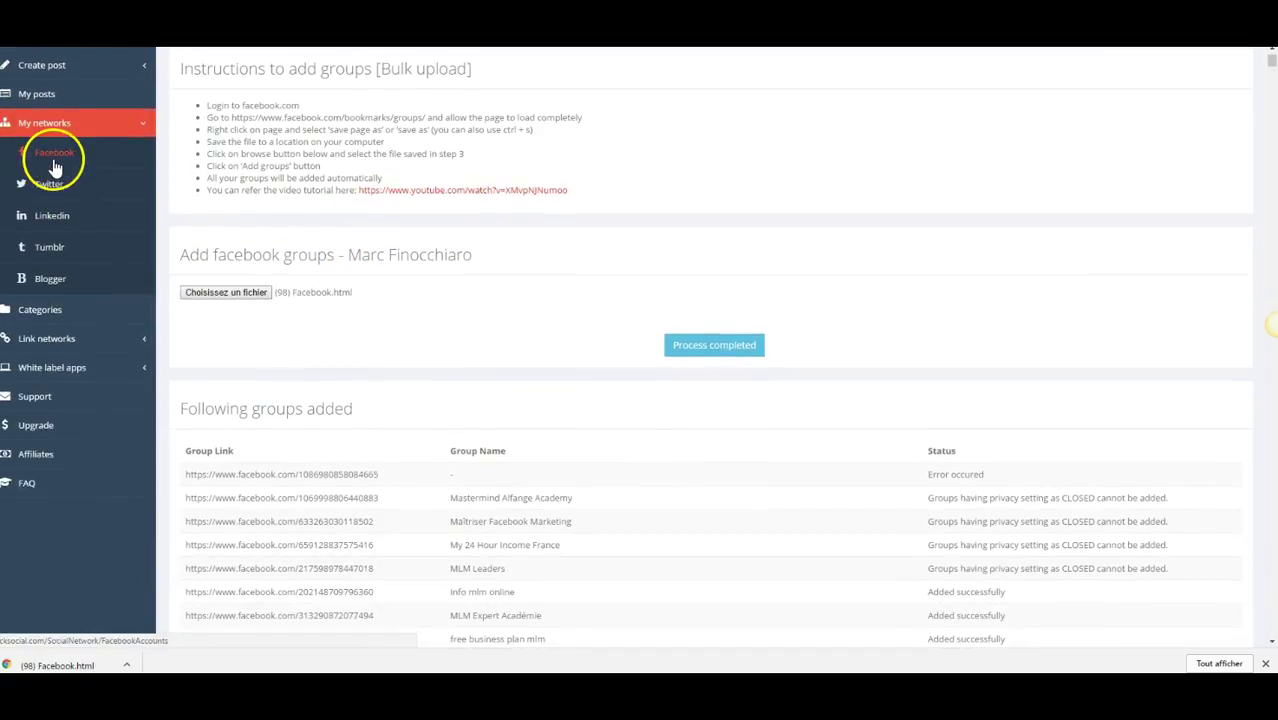
pyautogui.click(54, 158)
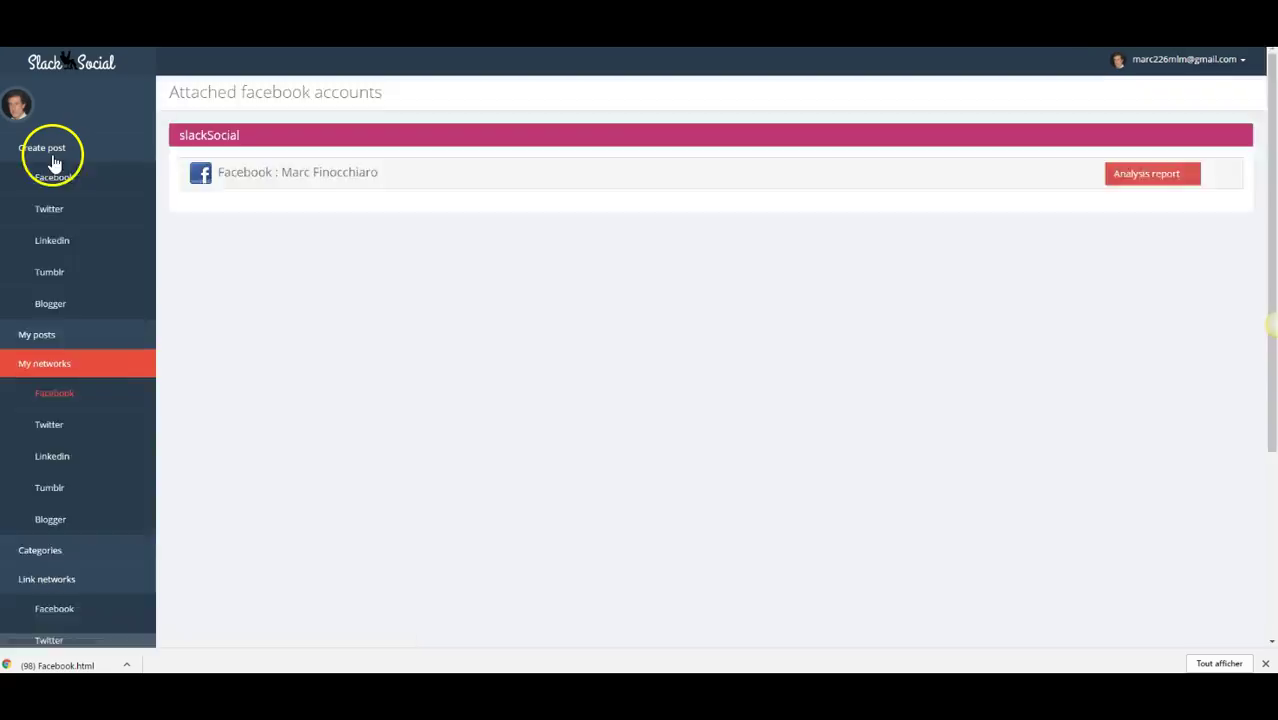
pyautogui.click(344, 178)
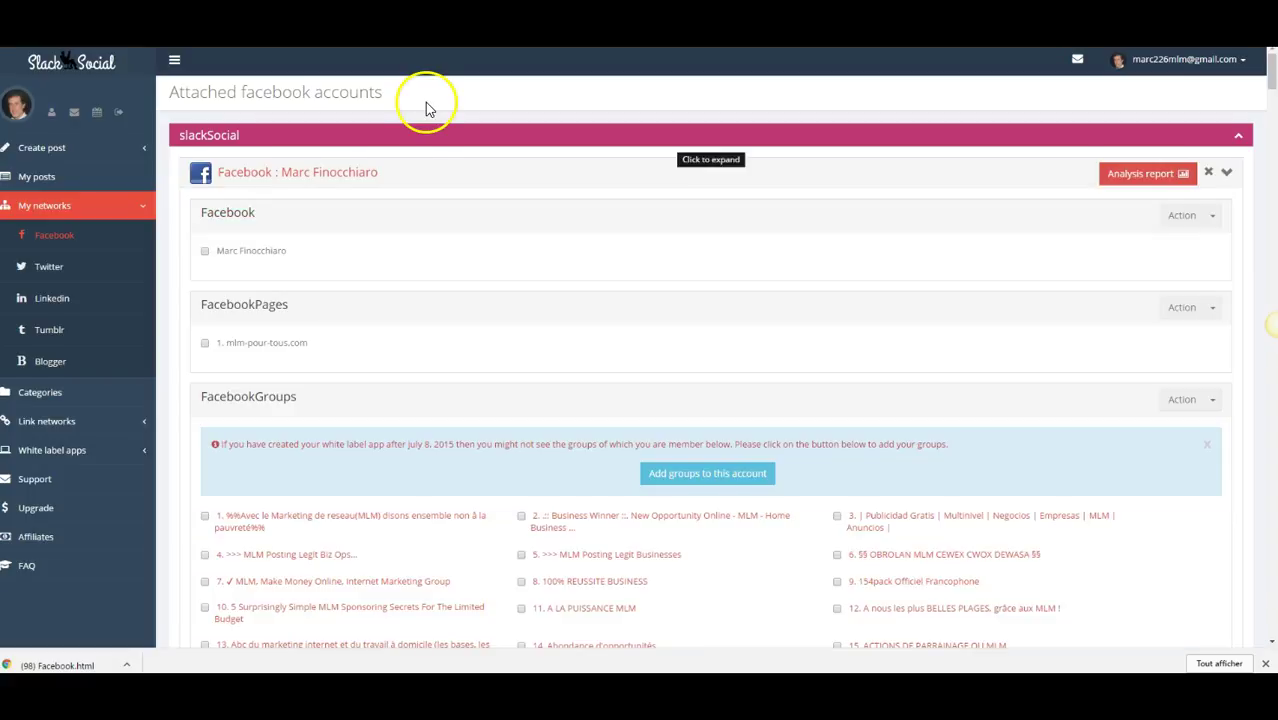
pyautogui.scroll(-5, 425, 105)
pyautogui.scroll(-3, 425, 112)
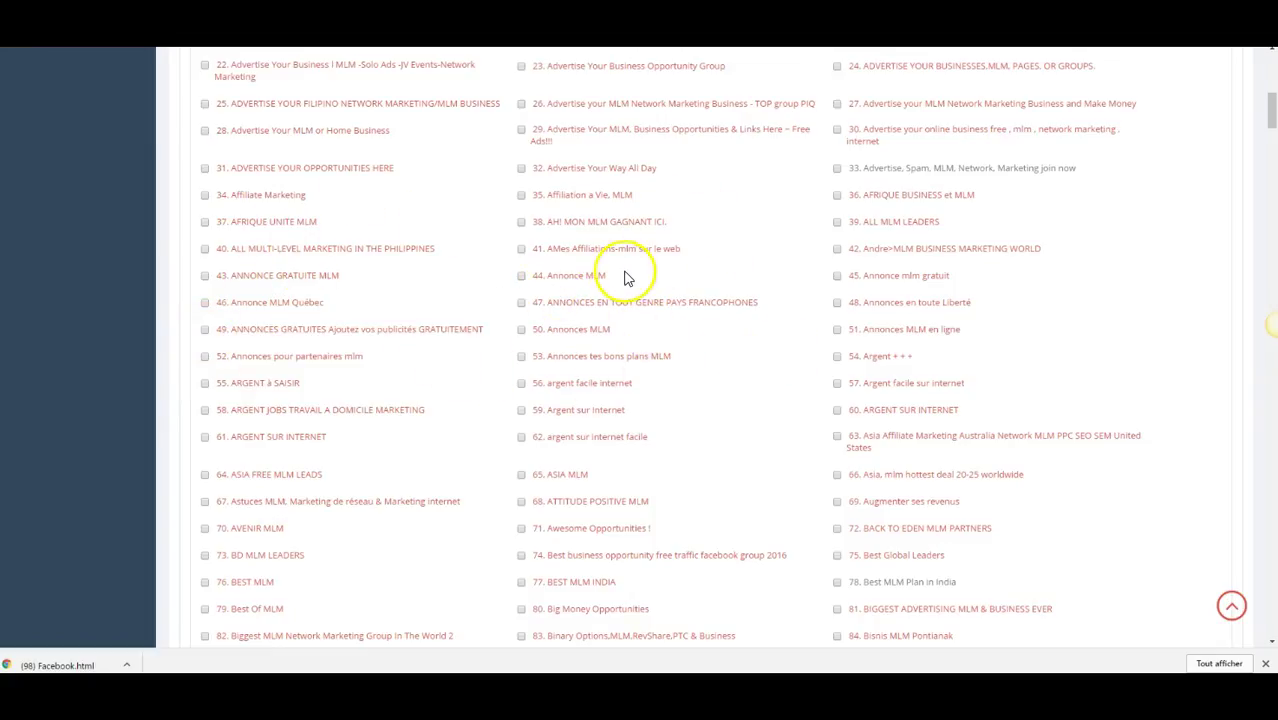
pyautogui.scroll(3, 767, 259)
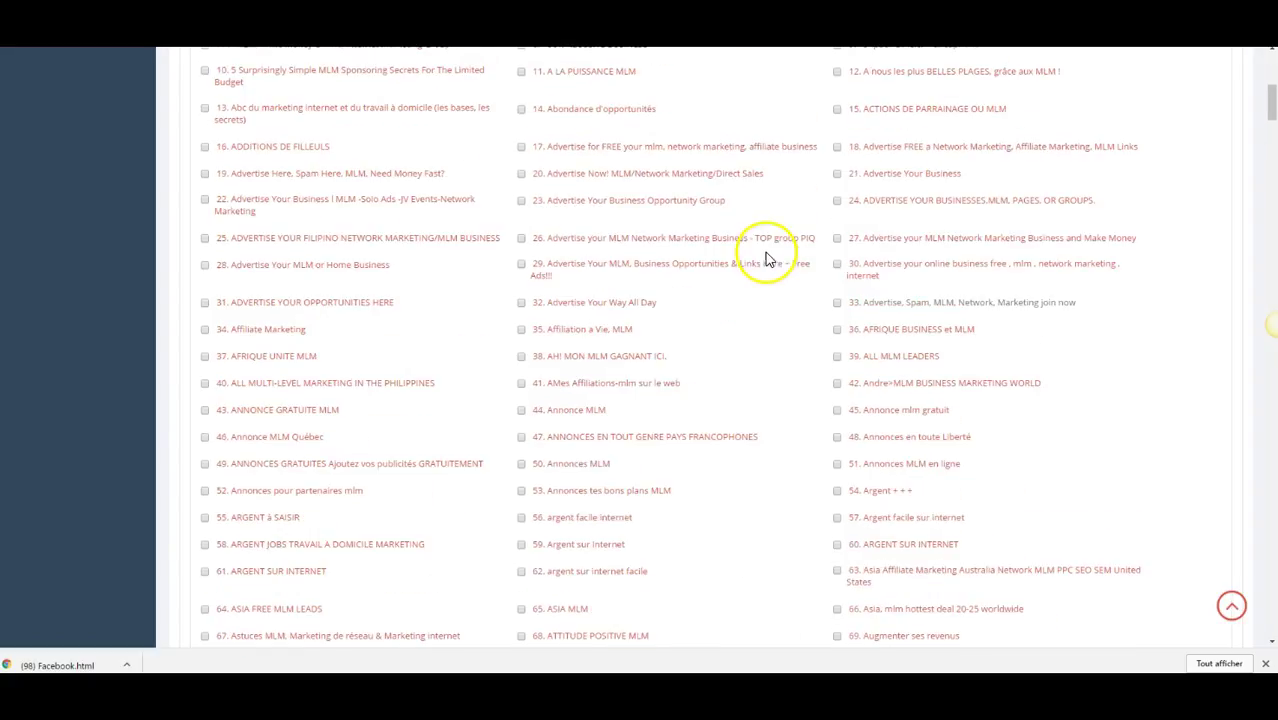
pyautogui.scroll(5, 479, 257)
pyautogui.scroll(-3, 540, 318)
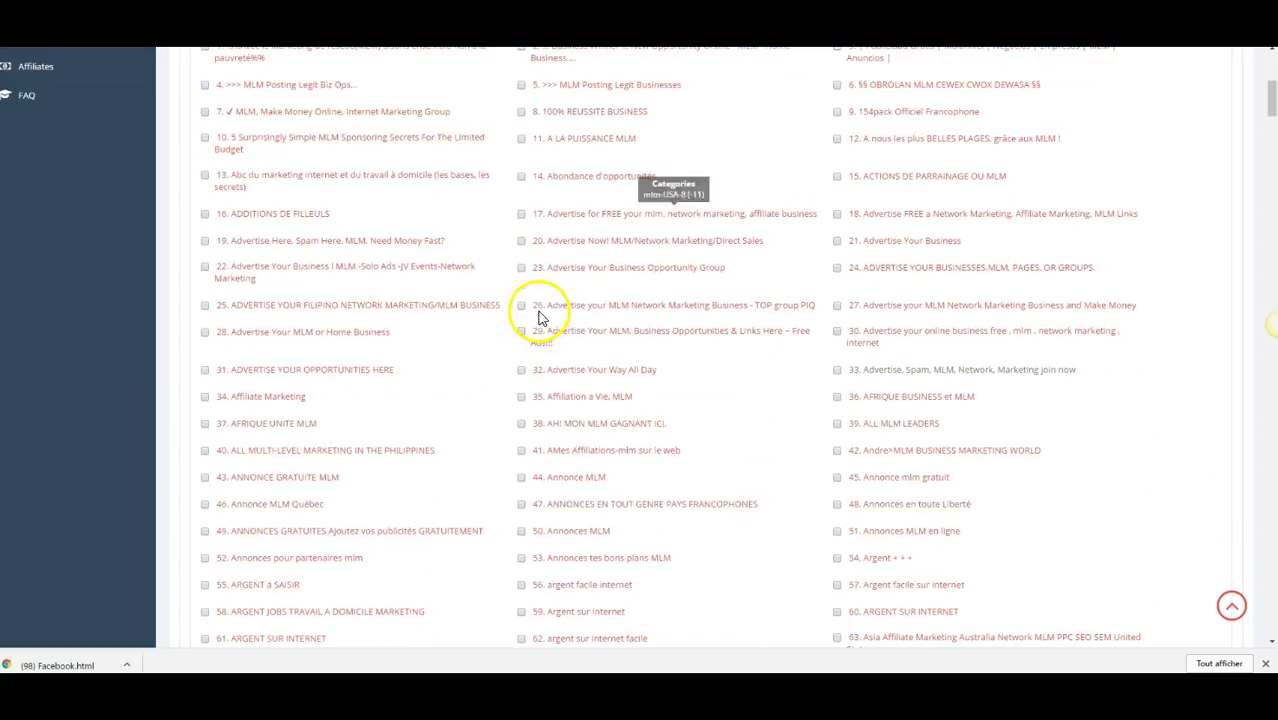
# Move the group "Advertise, Spam, MLM, Network, Marketing join now" to the category mlm-fr-93.
pyautogui.click(838, 371)
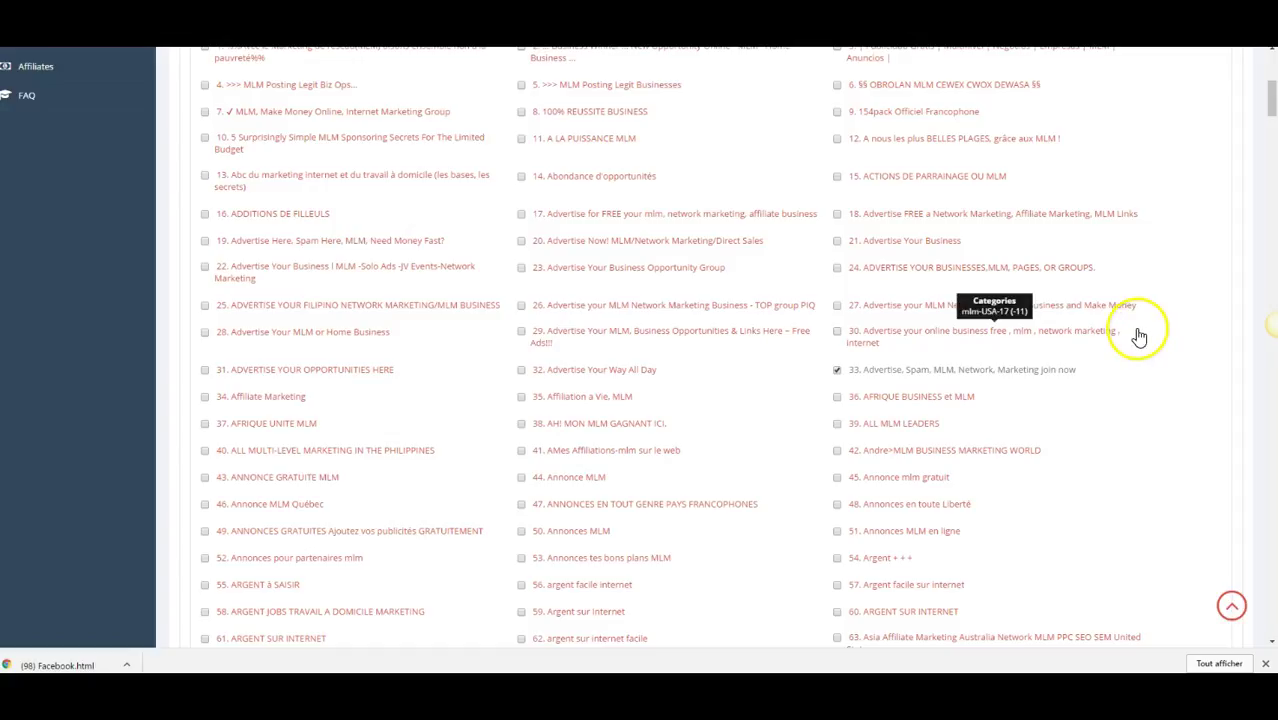
pyautogui.scroll(7, 1222, 199)
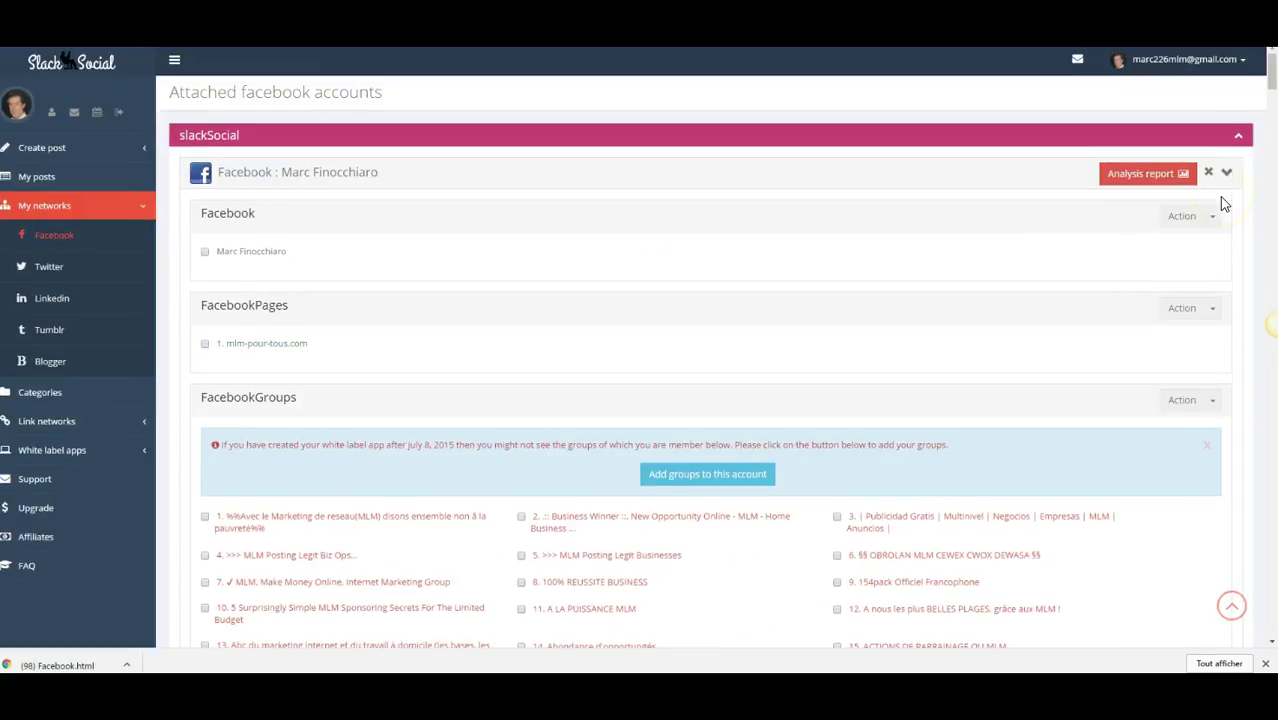
pyautogui.scroll(-5, 1221, 212)
pyautogui.scroll(1, 1212, 128)
pyautogui.click(1212, 131)
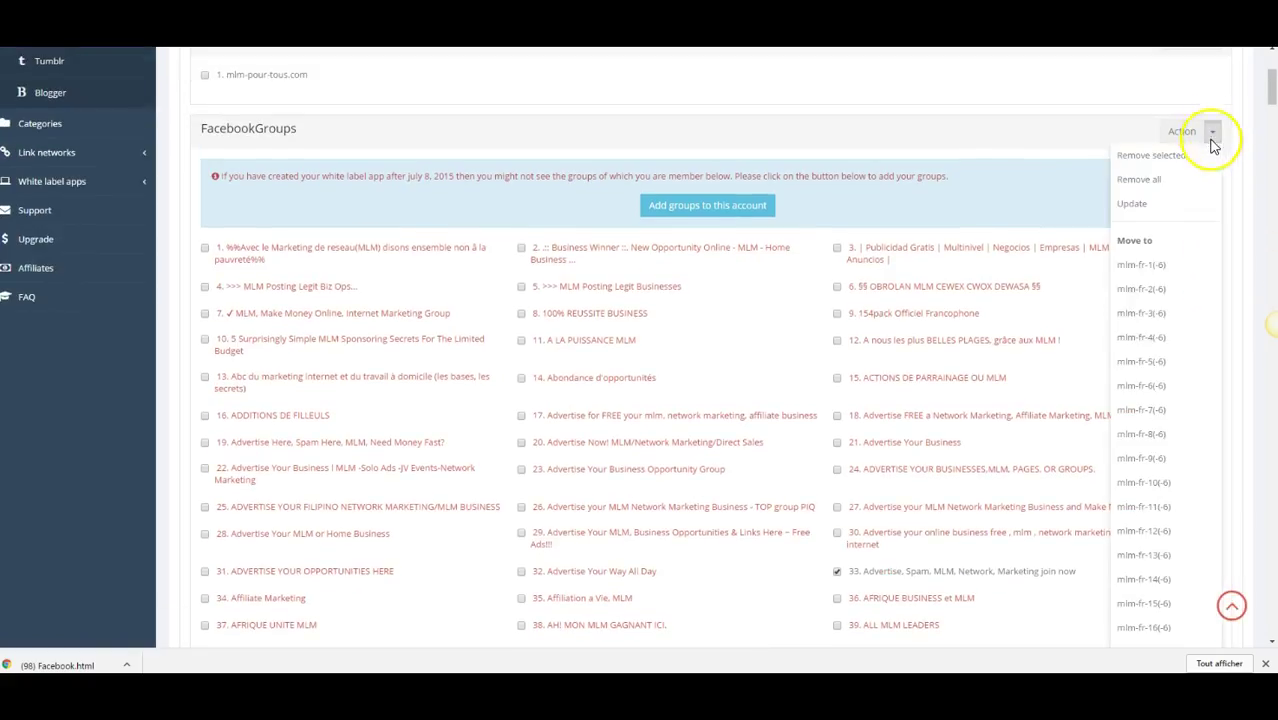
pyautogui.scroll(-12, 1183, 310)
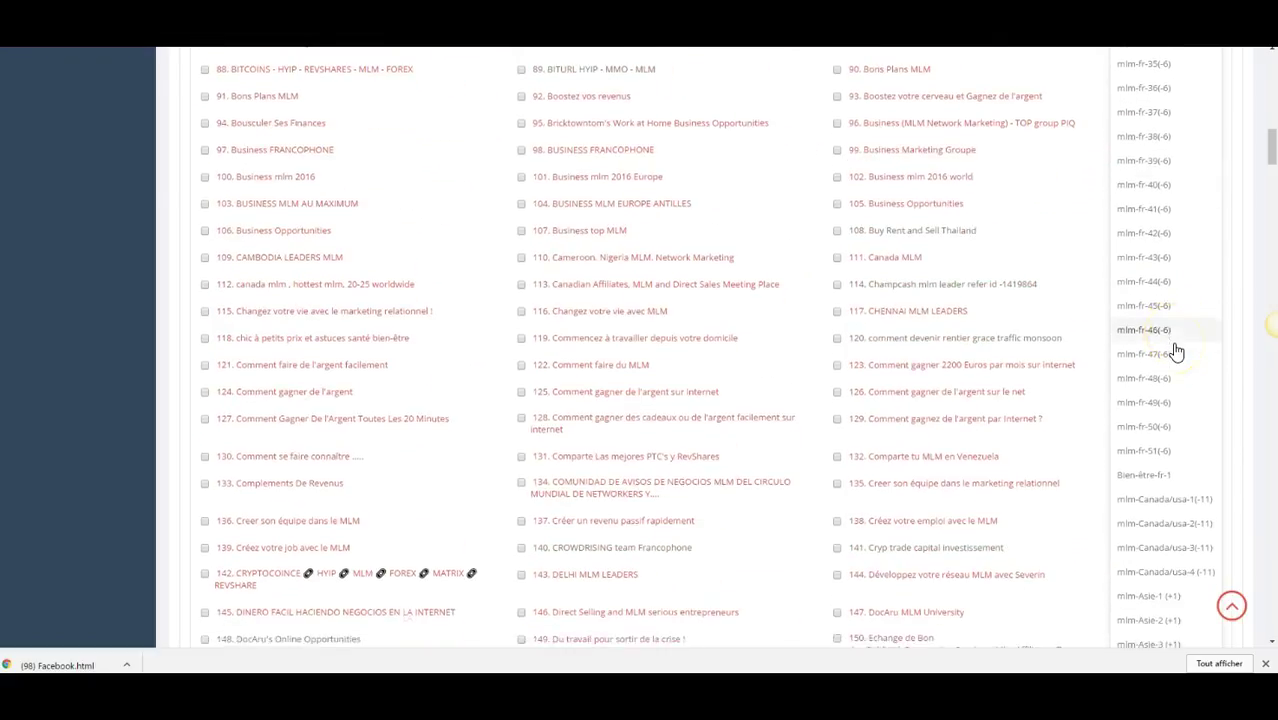
pyautogui.scroll(-13, 1178, 352)
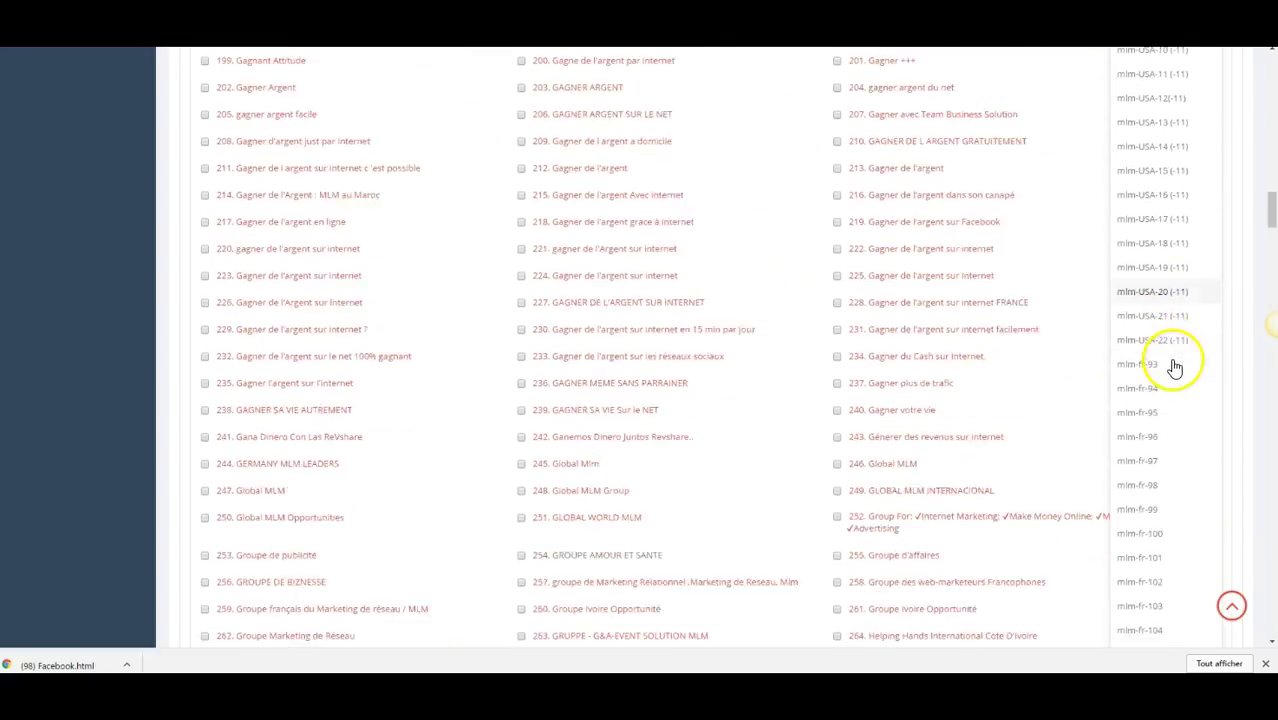
pyautogui.click(1151, 192)
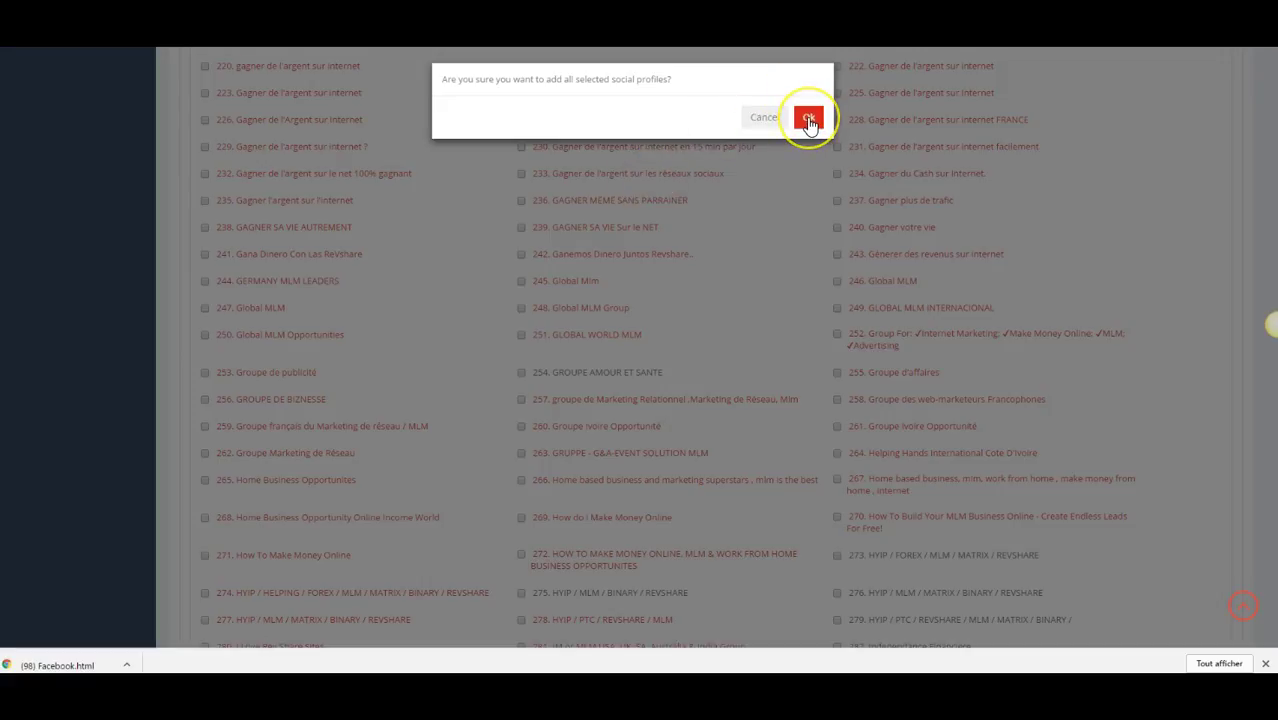
pyautogui.click(809, 119)
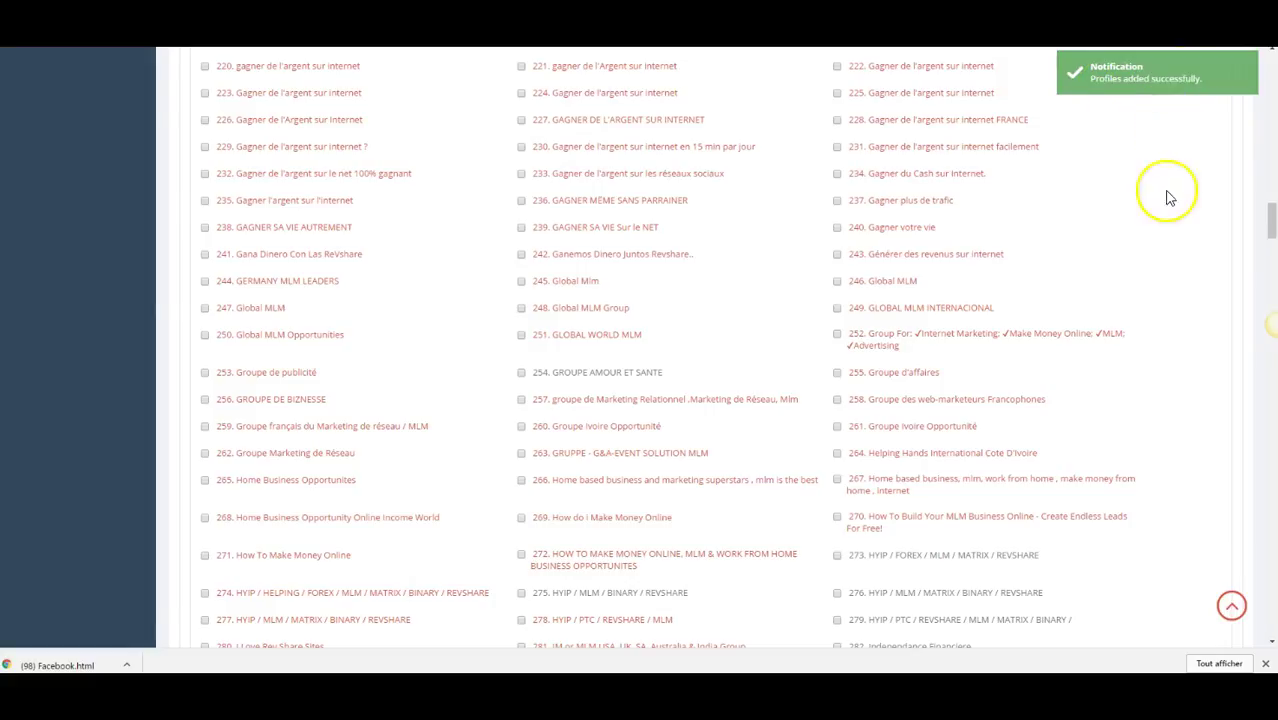
# Return to the start of the Facebook groups and bring up the My categories page.
pyautogui.scroll(3, 872, 368)
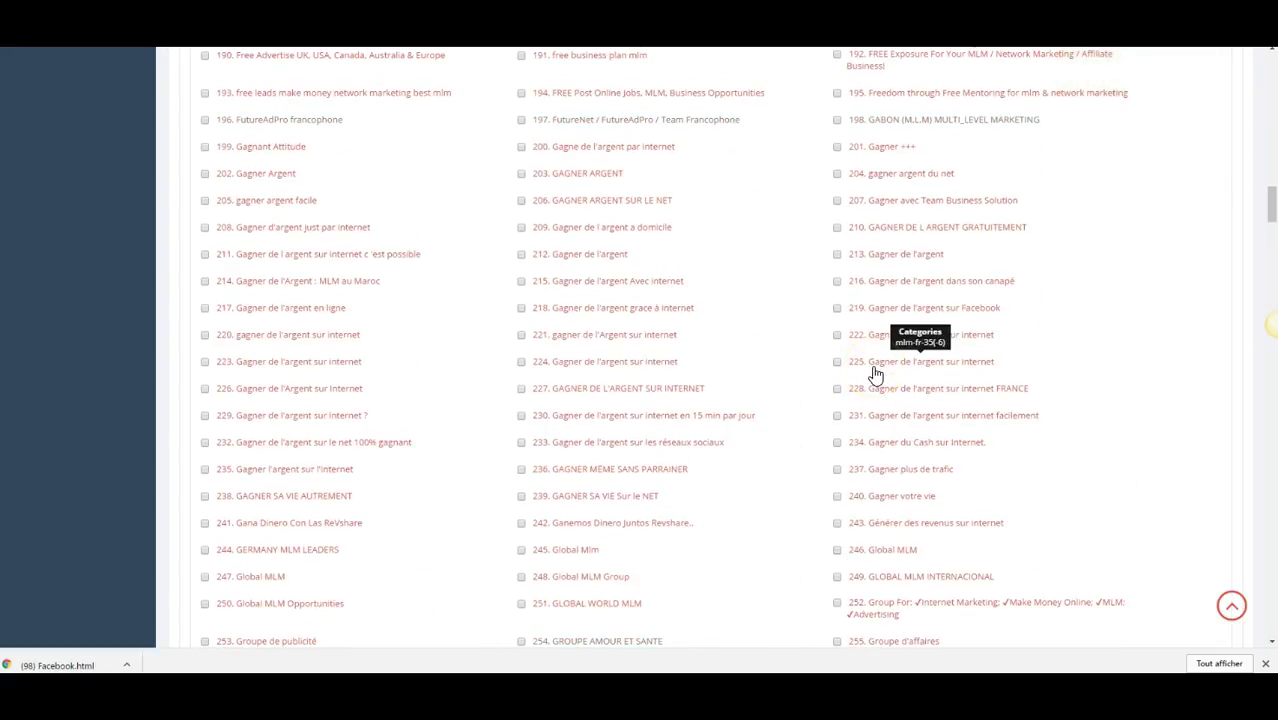
pyautogui.scroll(9, 875, 374)
pyautogui.scroll(10, 873, 373)
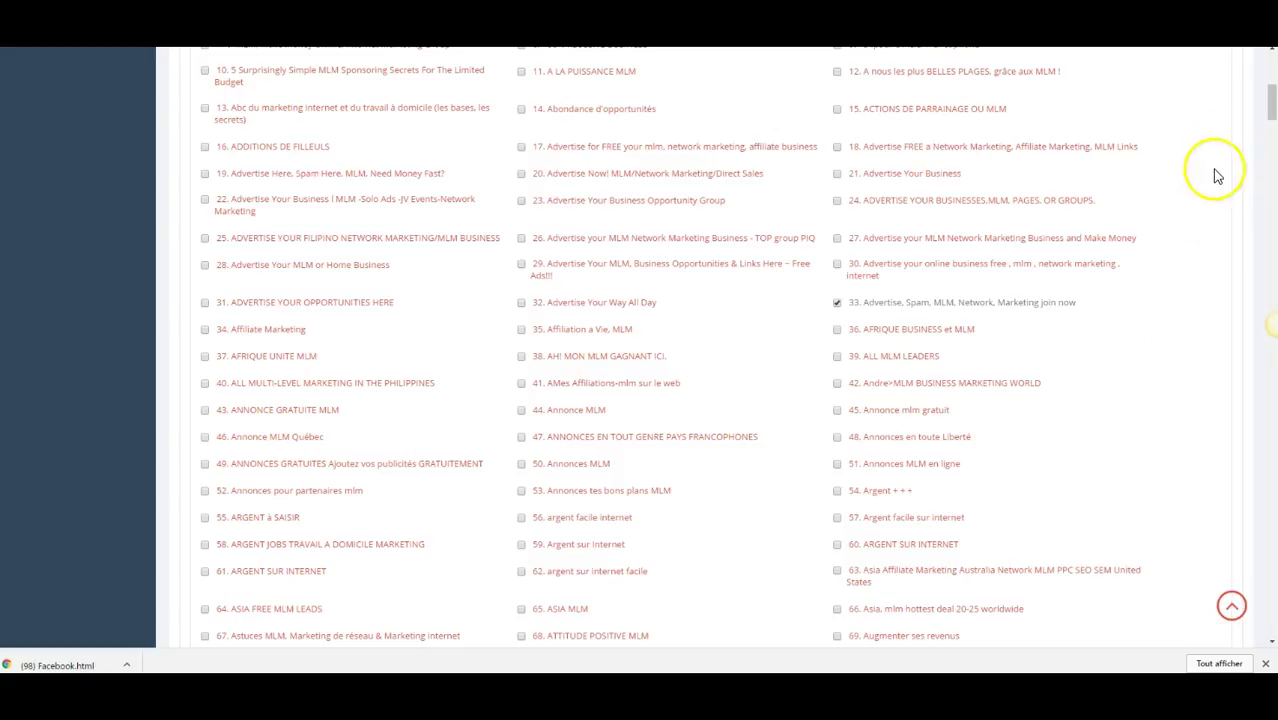
pyautogui.scroll(5, 642, 308)
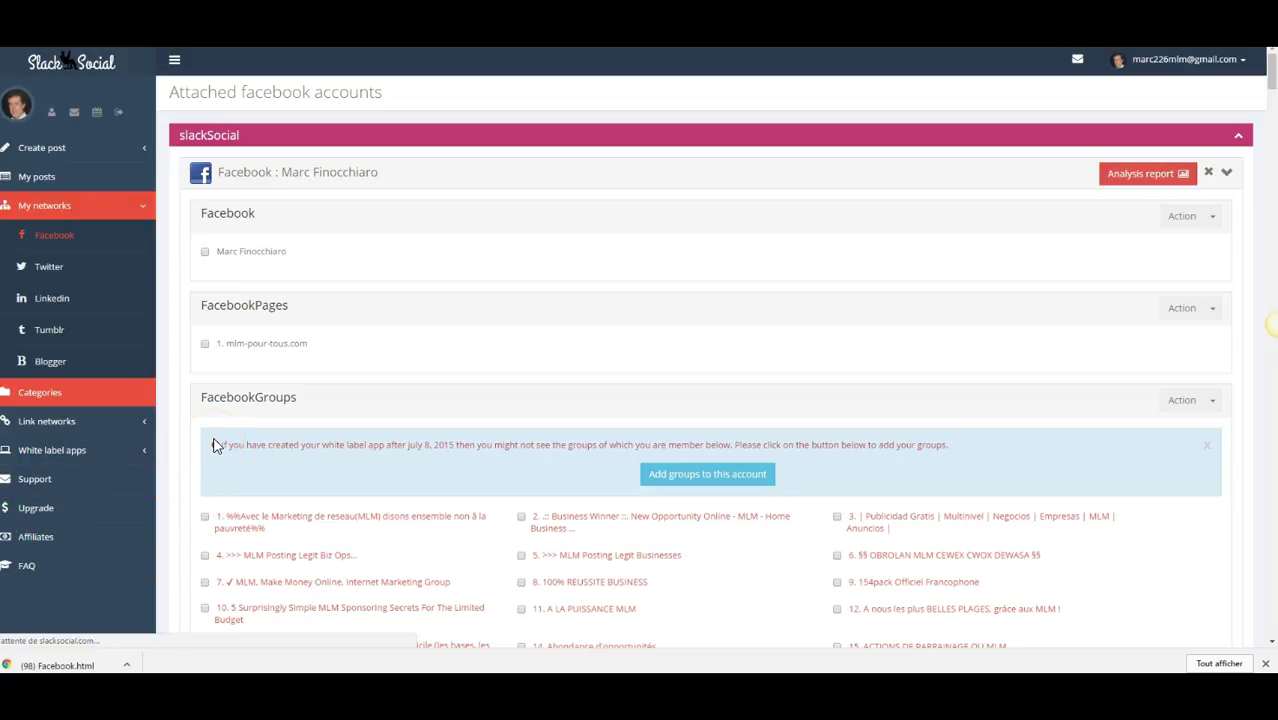
pyautogui.click(285, 403)
pyautogui.click(228, 400)
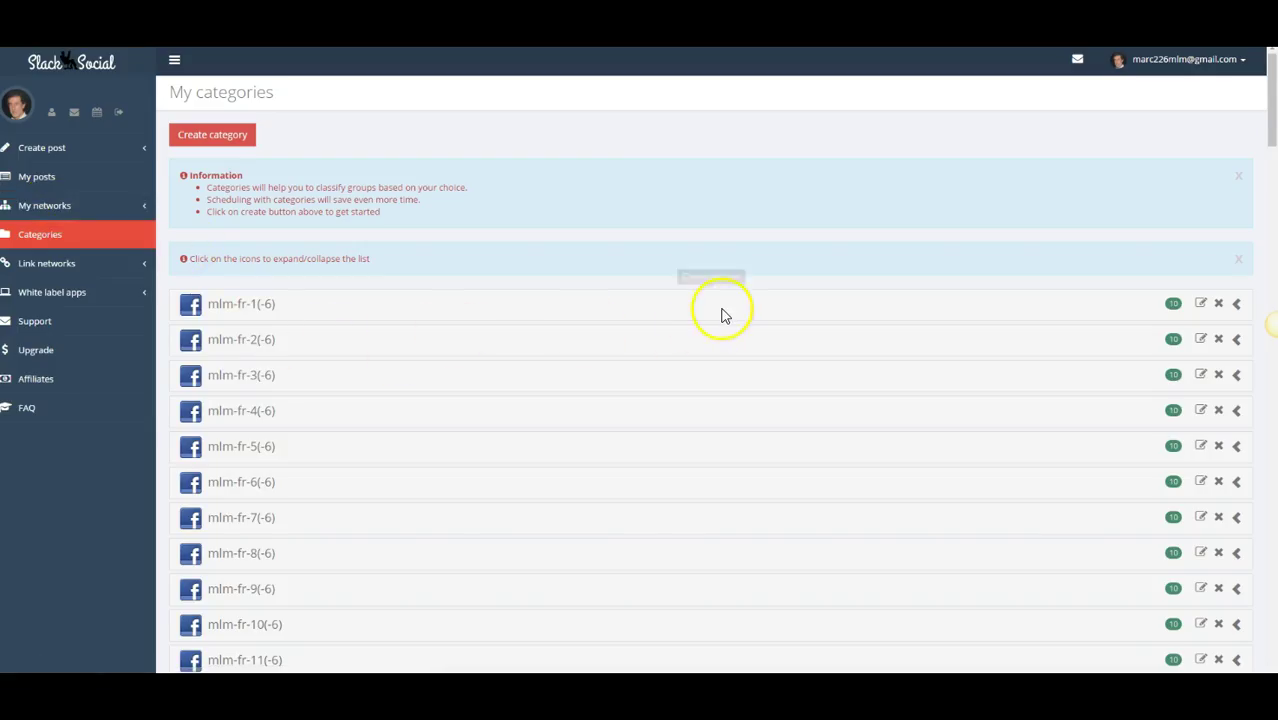
# Examine the category list, comparing the names and group counts of the French, Canada/USA, Asia, Europe, India, South America and USA categories.
pyautogui.scroll(-2, 576, 395)
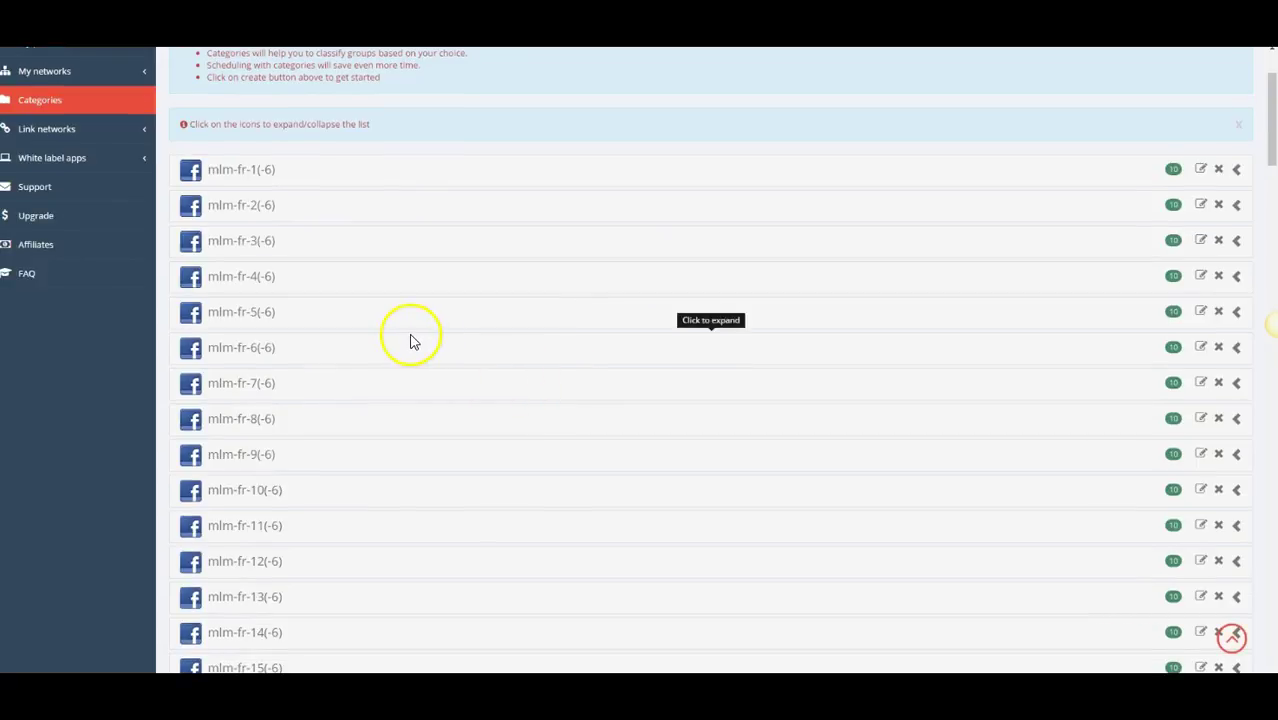
pyautogui.scroll(-3, 410, 341)
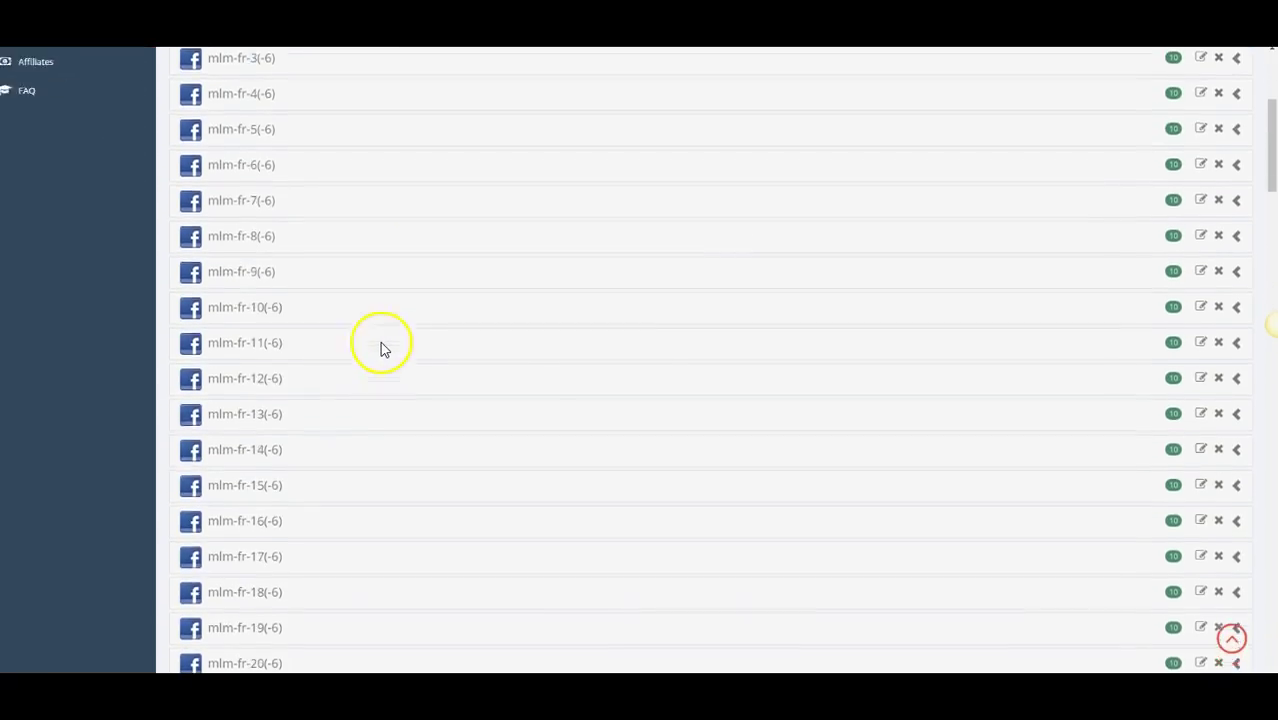
pyautogui.scroll(5, 380, 348)
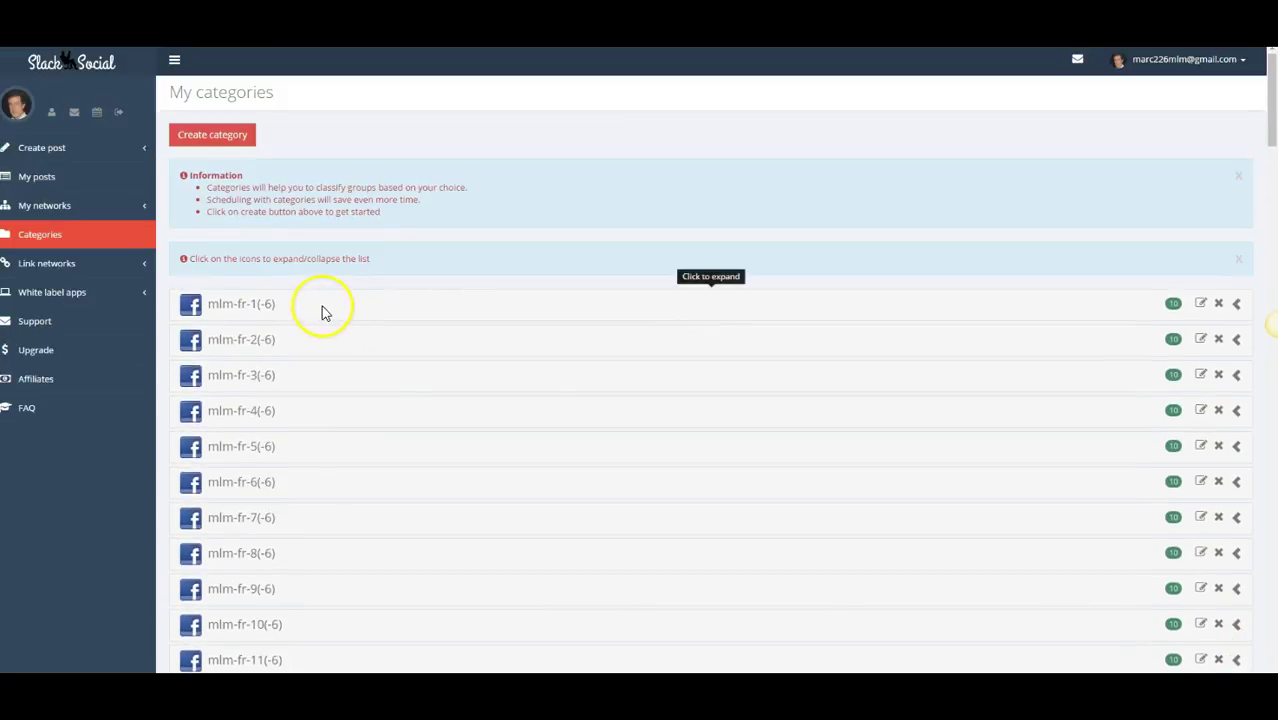
pyautogui.click(237, 316)
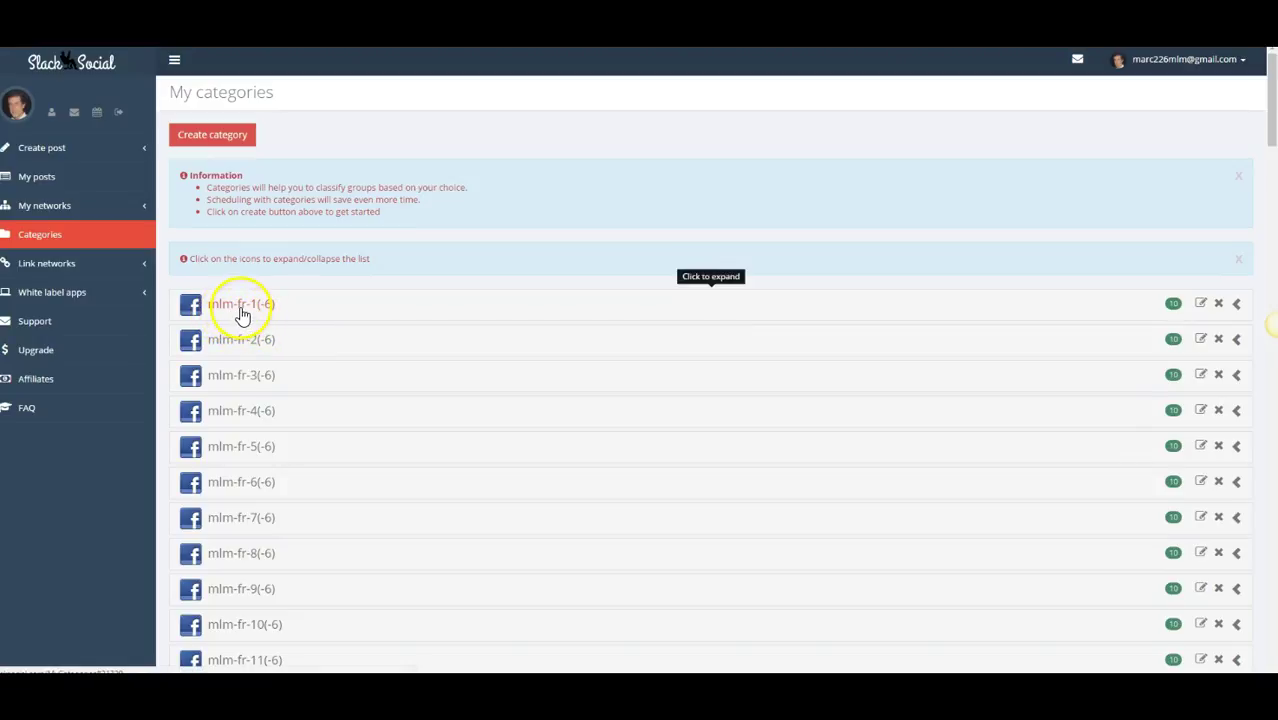
pyautogui.click(247, 317)
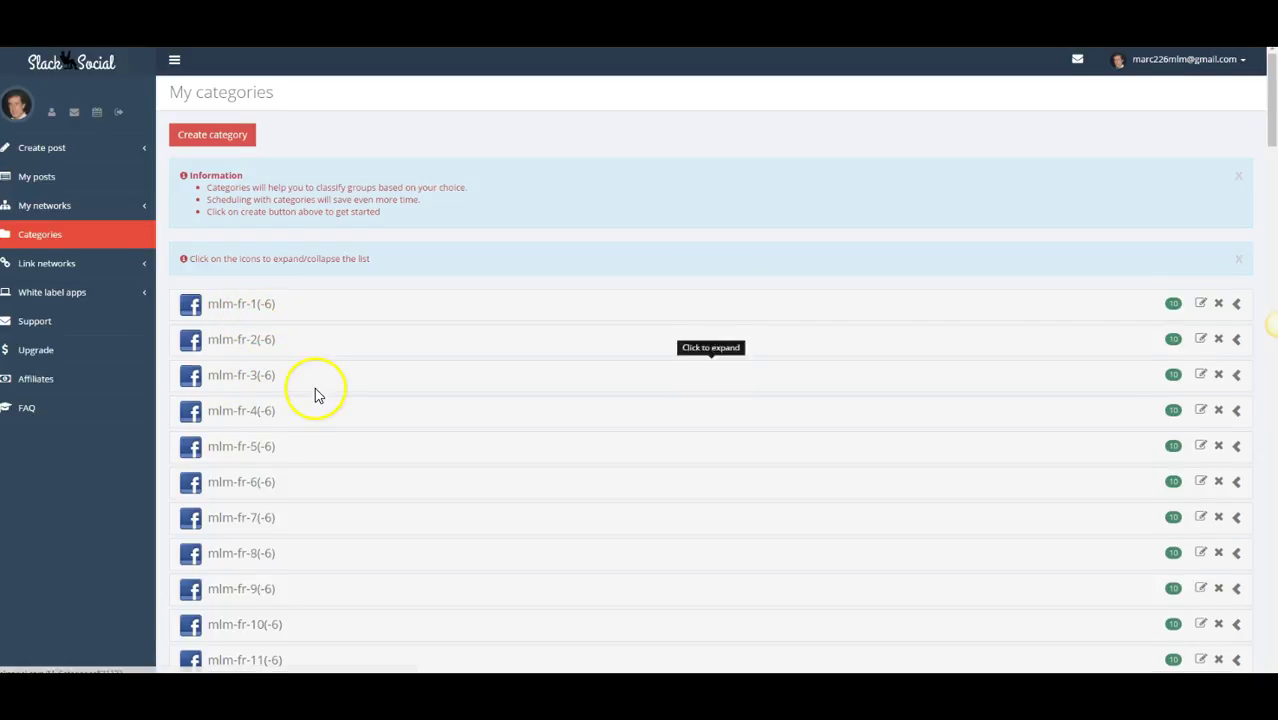
pyautogui.scroll(-1, 314, 395)
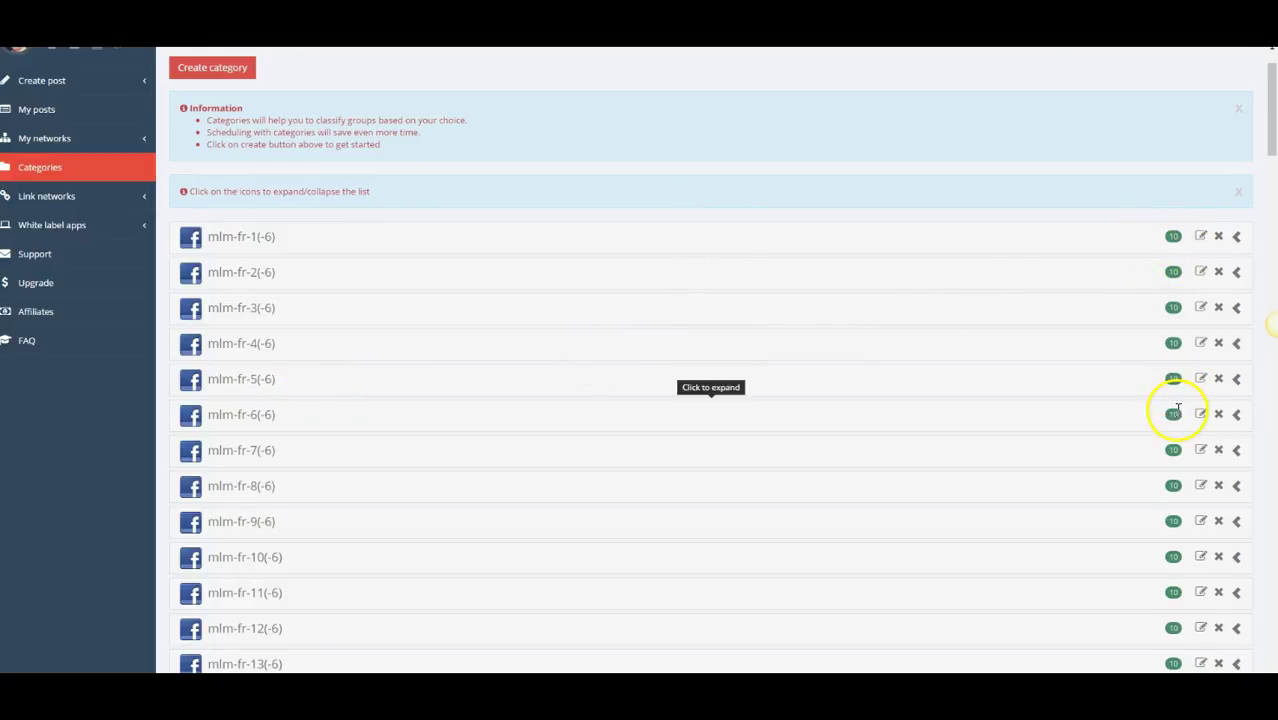
pyautogui.scroll(-5, 548, 405)
pyautogui.scroll(-7, 300, 407)
pyautogui.scroll(-3, 310, 410)
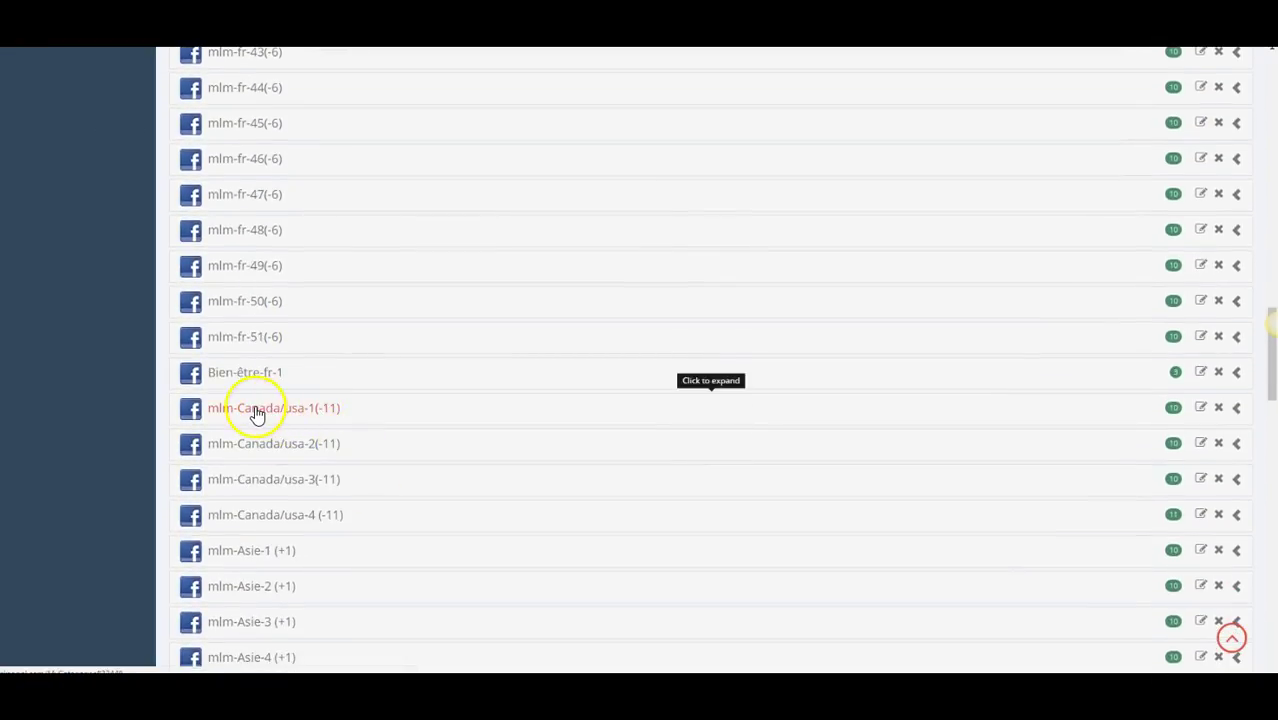
pyautogui.scroll(-1, 295, 425)
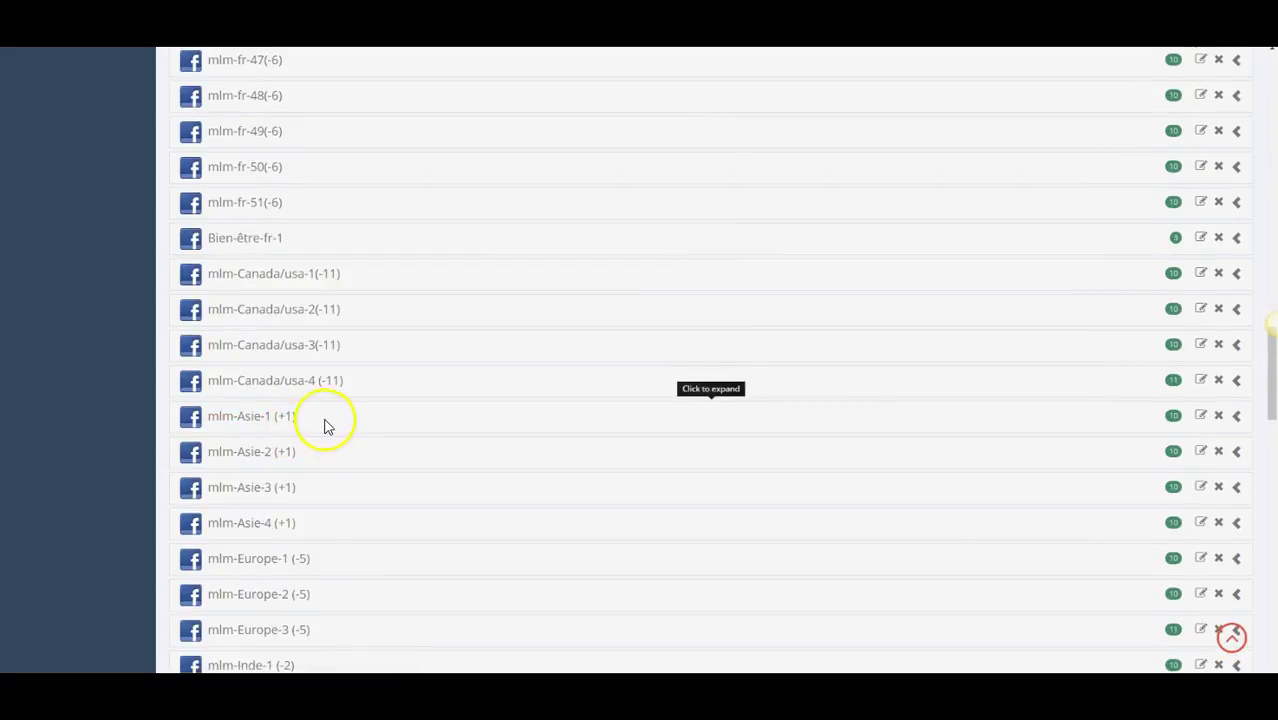
pyautogui.scroll(-1, 320, 422)
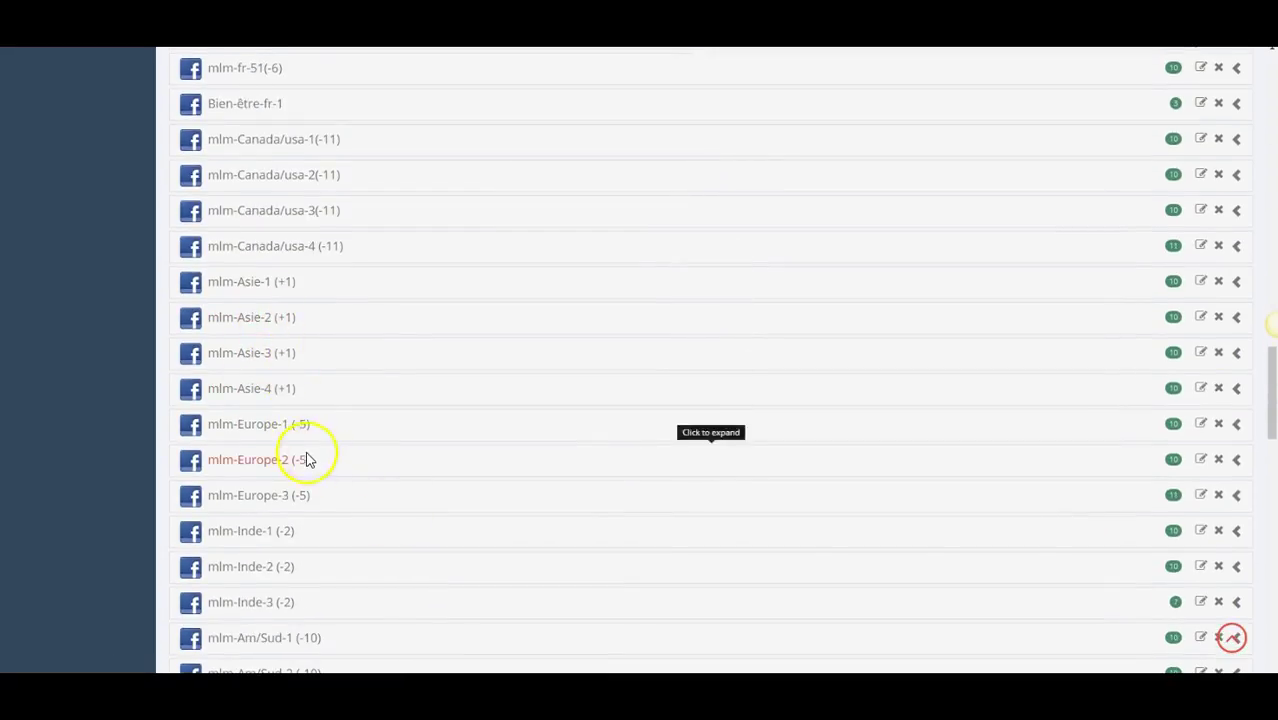
pyautogui.scroll(-2, 307, 459)
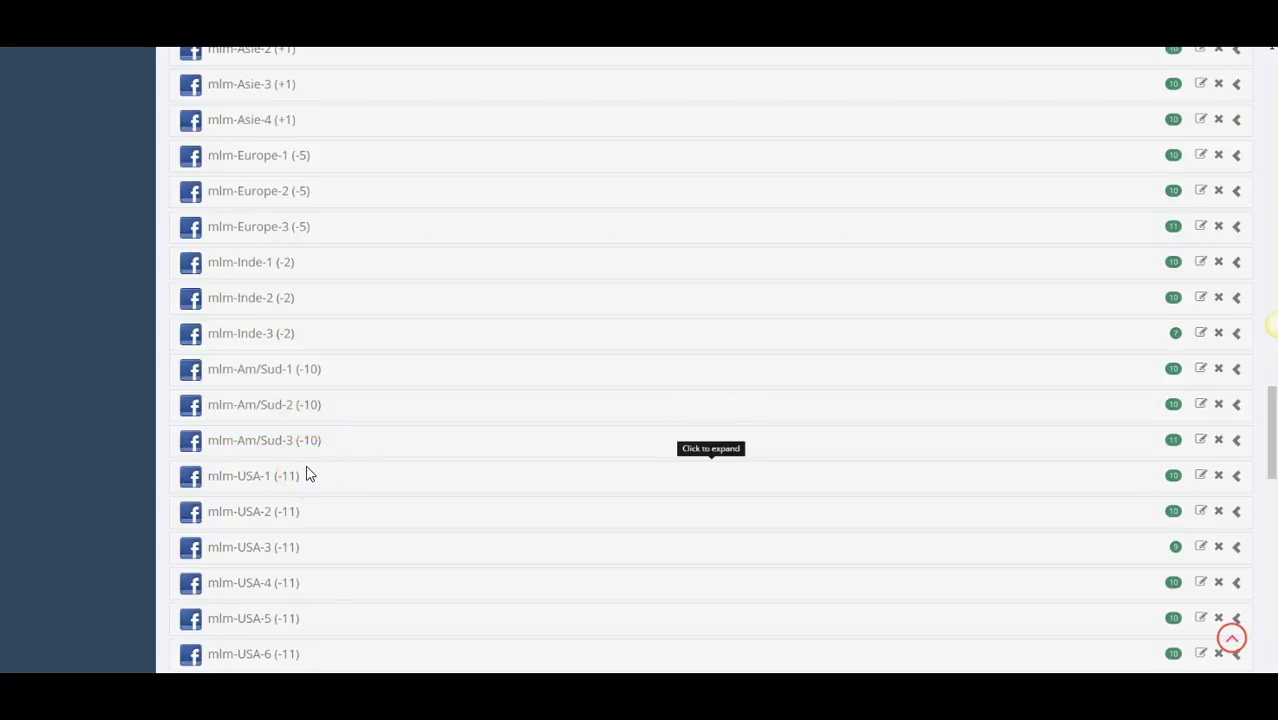
pyautogui.scroll(-2, 312, 480)
pyautogui.scroll(-3, 300, 420)
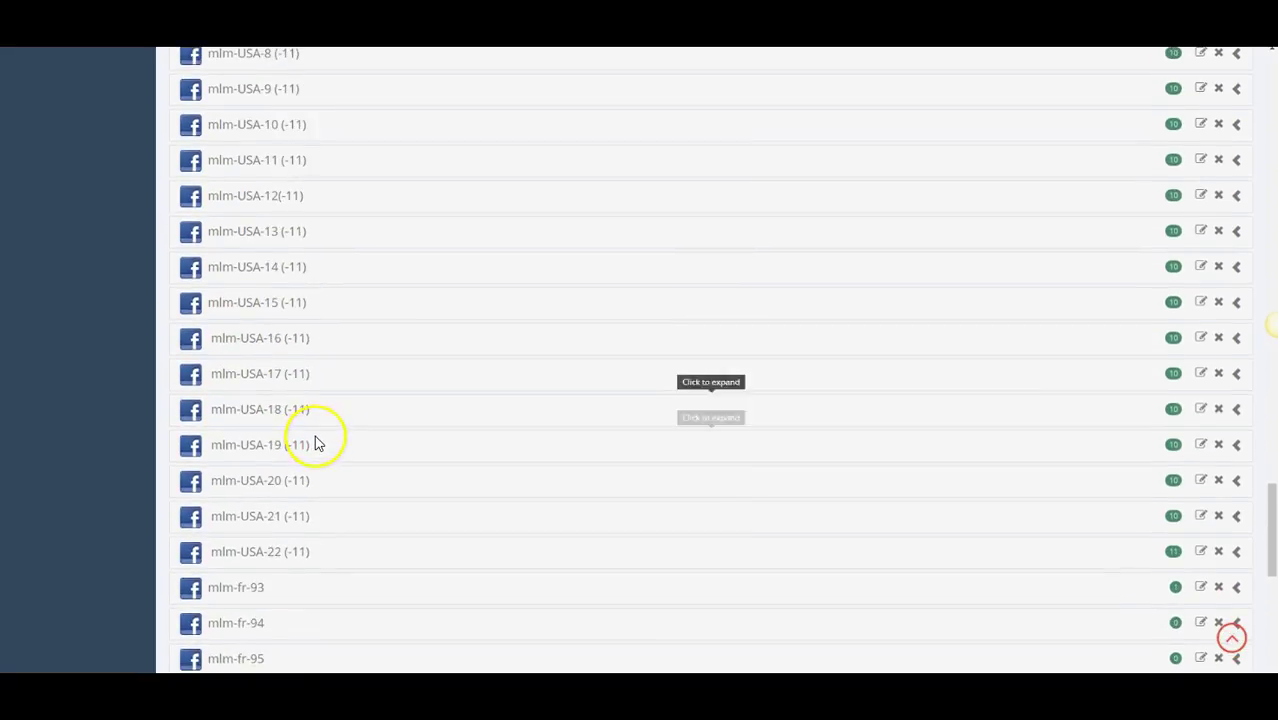
pyautogui.scroll(-3, 316, 444)
pyautogui.scroll(-2, 315, 445)
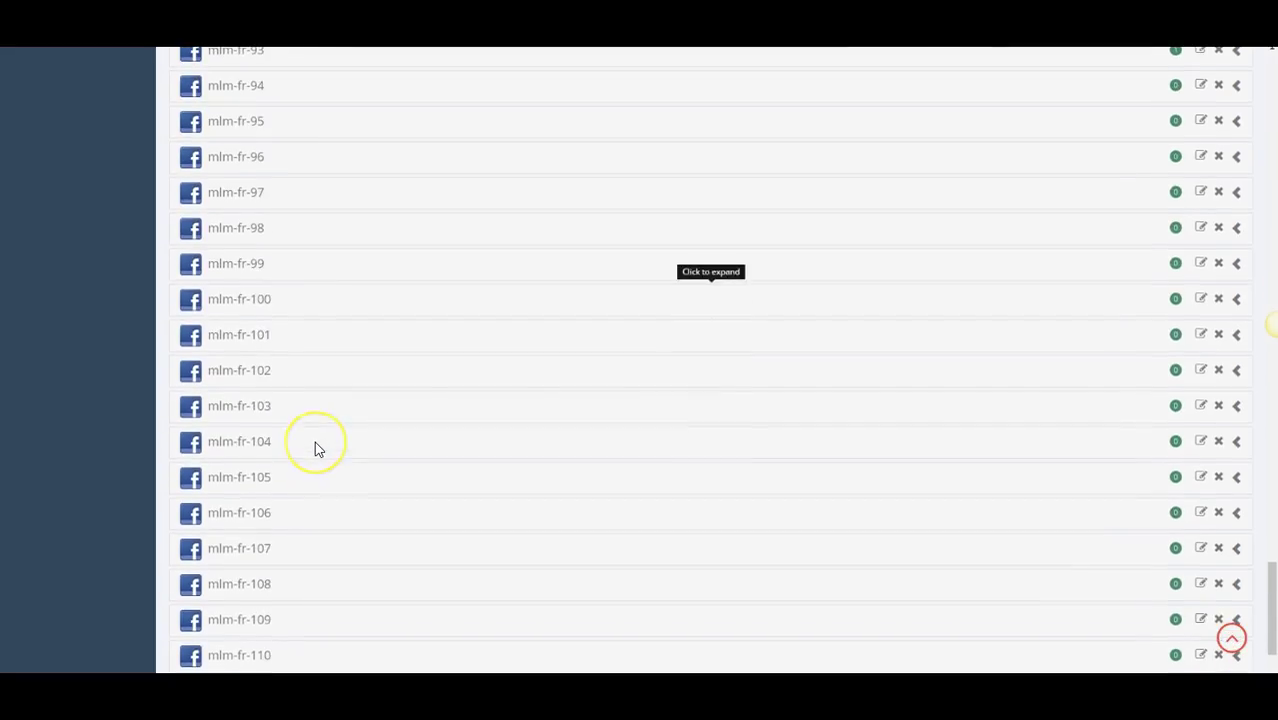
pyautogui.scroll(10, 315, 445)
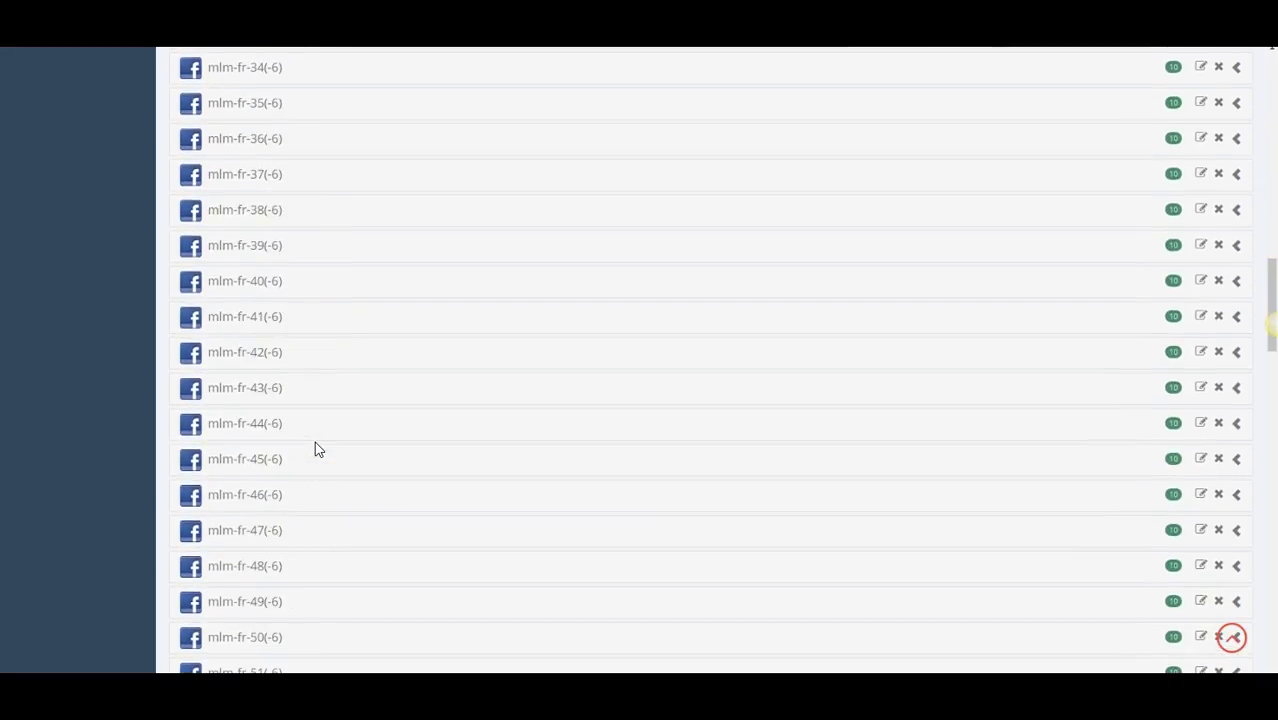
pyautogui.scroll(7, 315, 445)
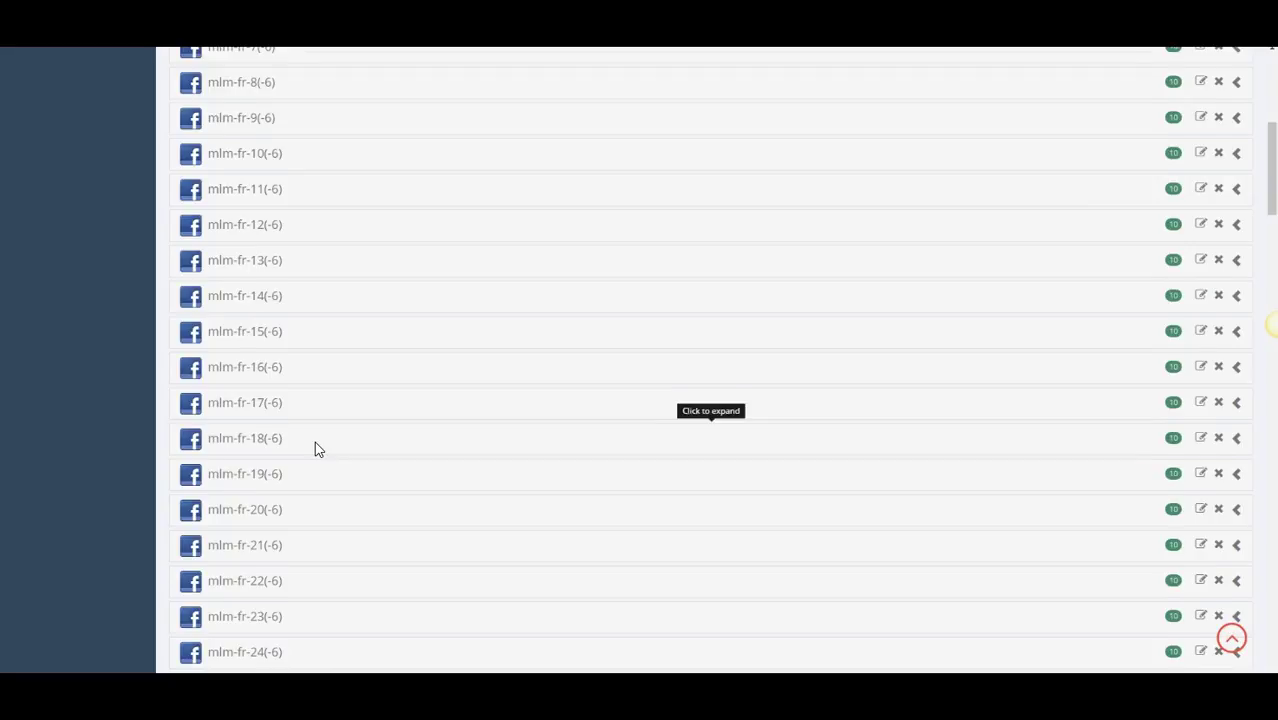
# Return to the start of the category list and switch to the PowerPoint presentation about Slack Social.
pyautogui.scroll(2, 315, 441)
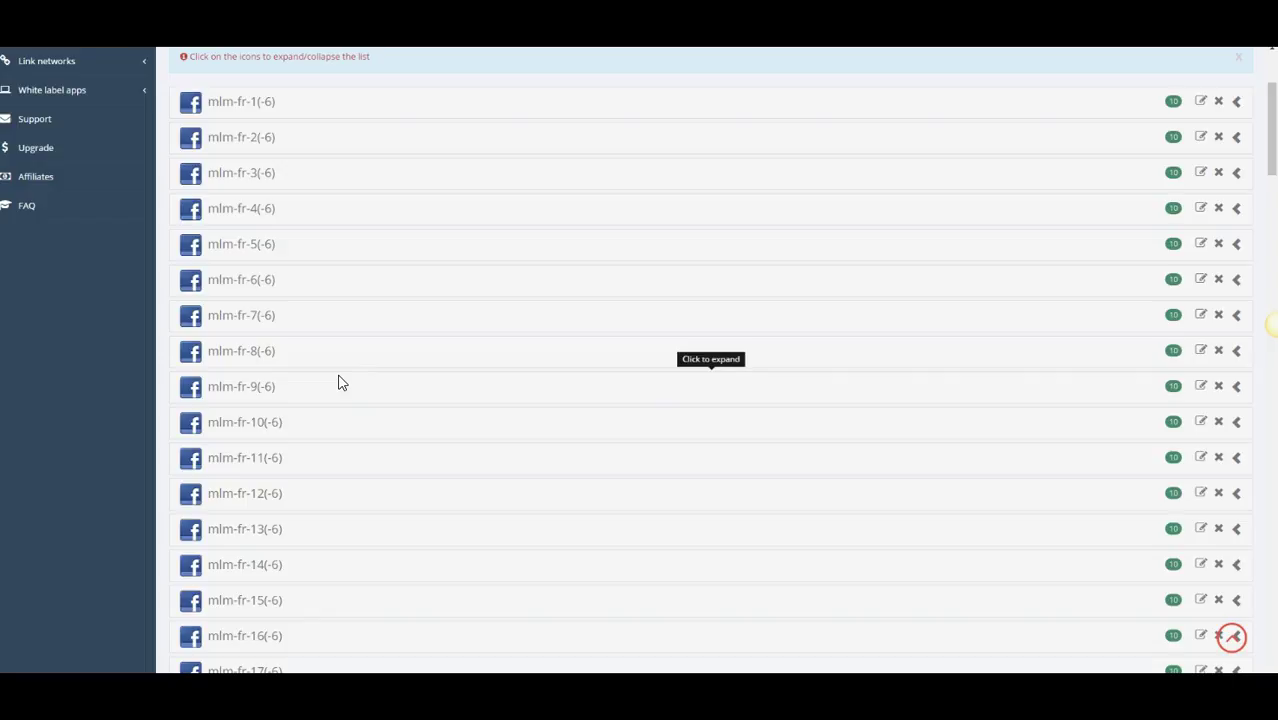
pyautogui.scroll(3, 340, 380)
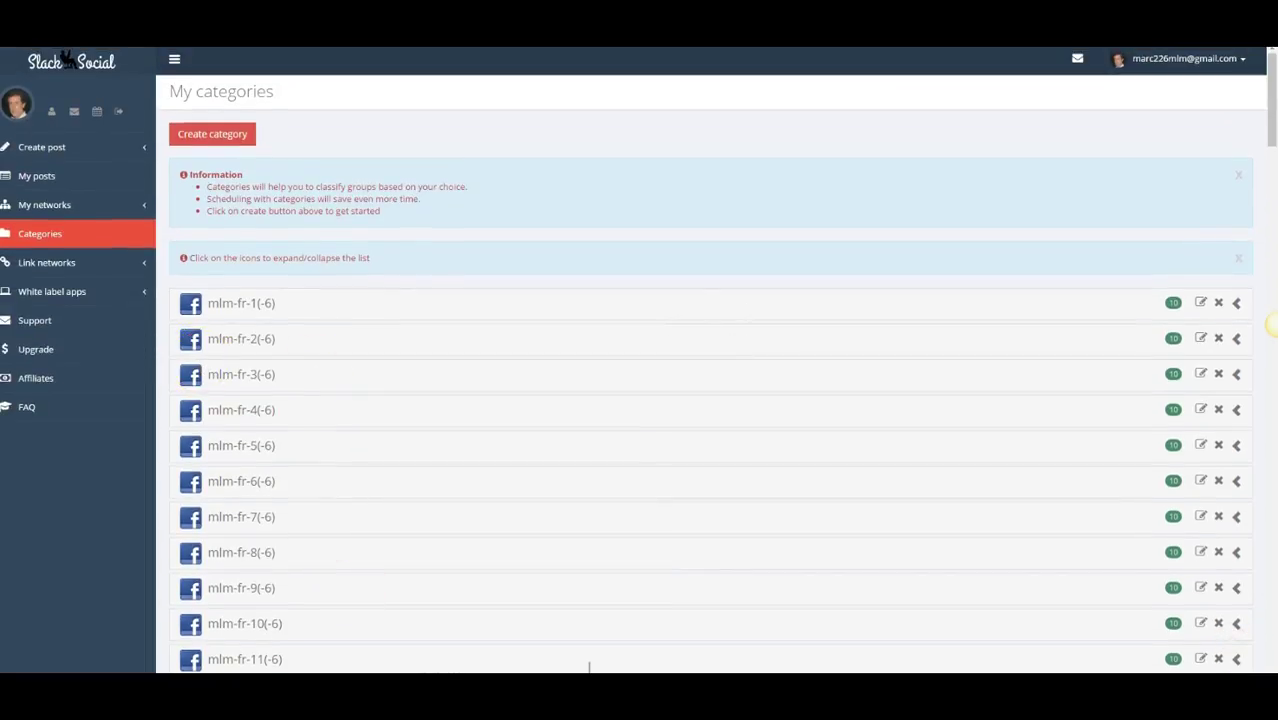
pyautogui.click(499, 671)
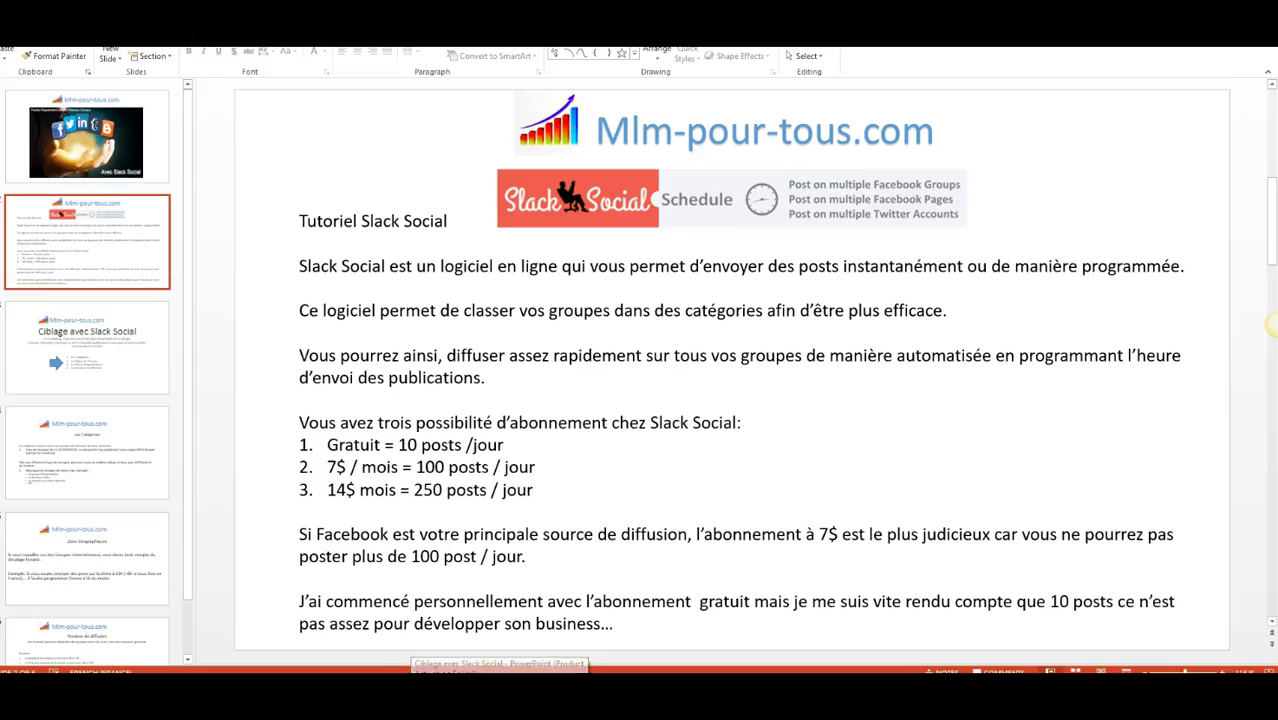
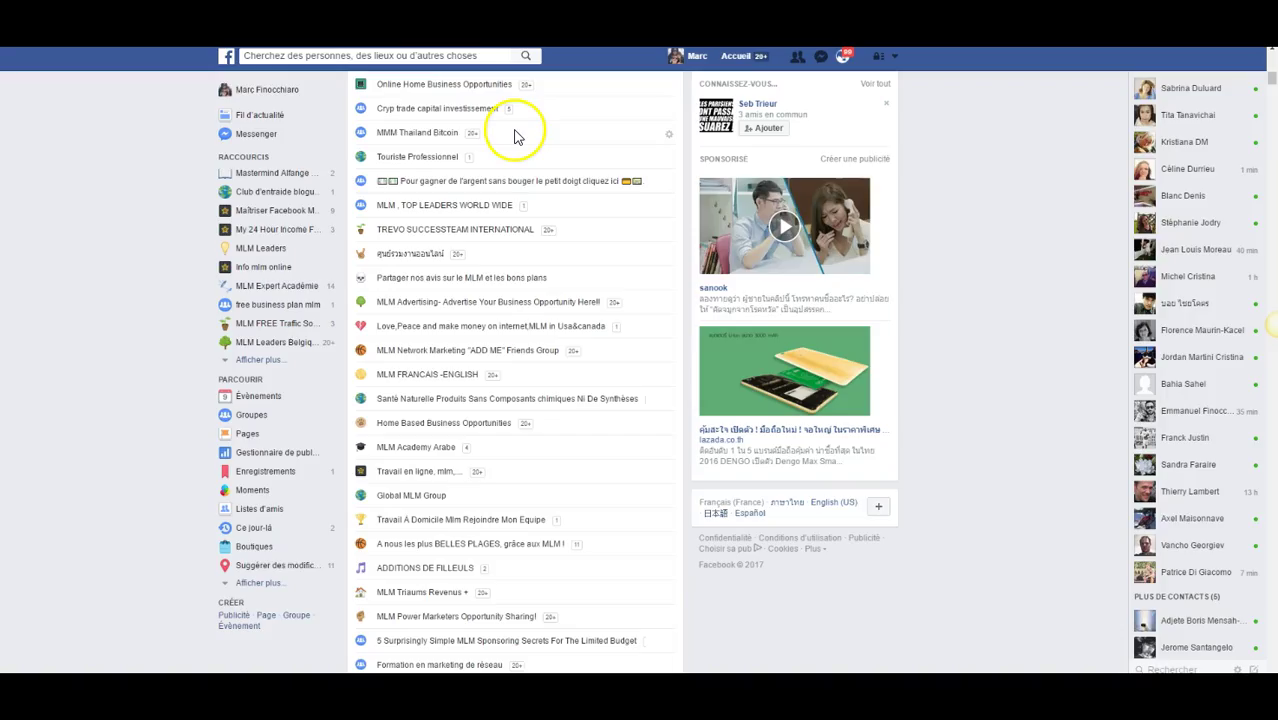
# Search Facebook for MLM, open the mlm-pour-tous.com page and glance over its details.
pyautogui.scroll(5, 502, 190)
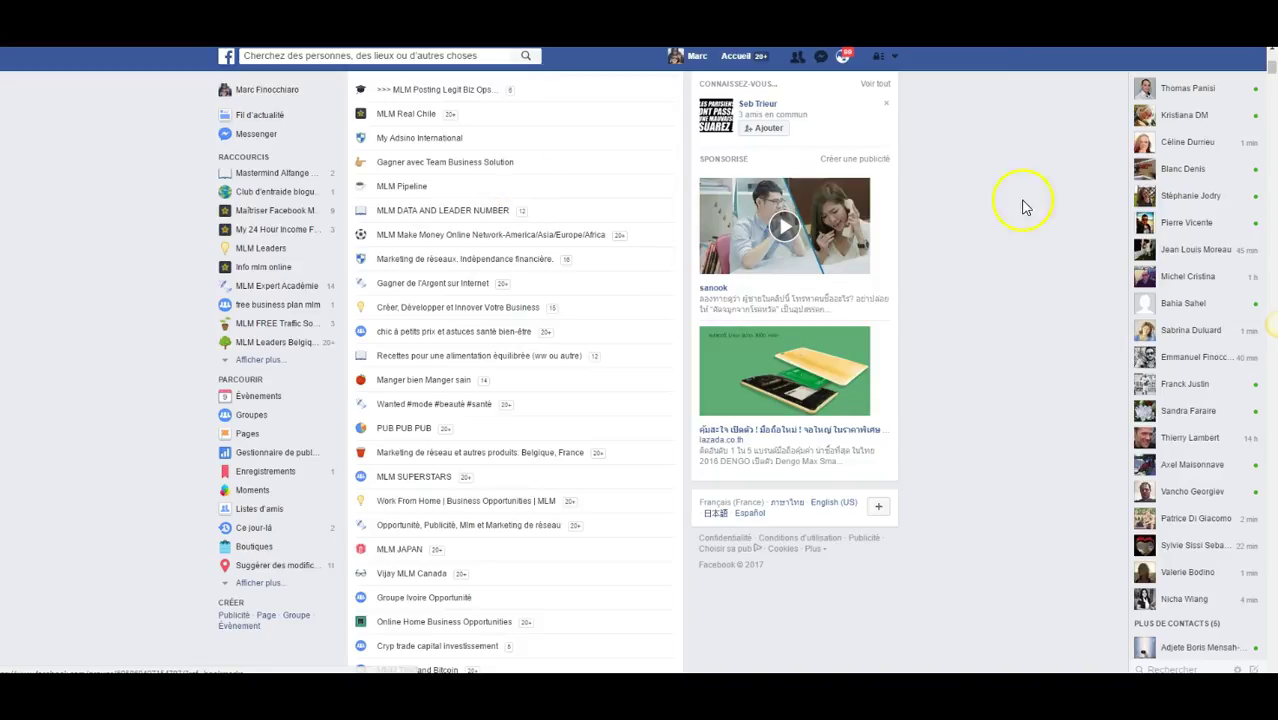
pyautogui.click(304, 57)
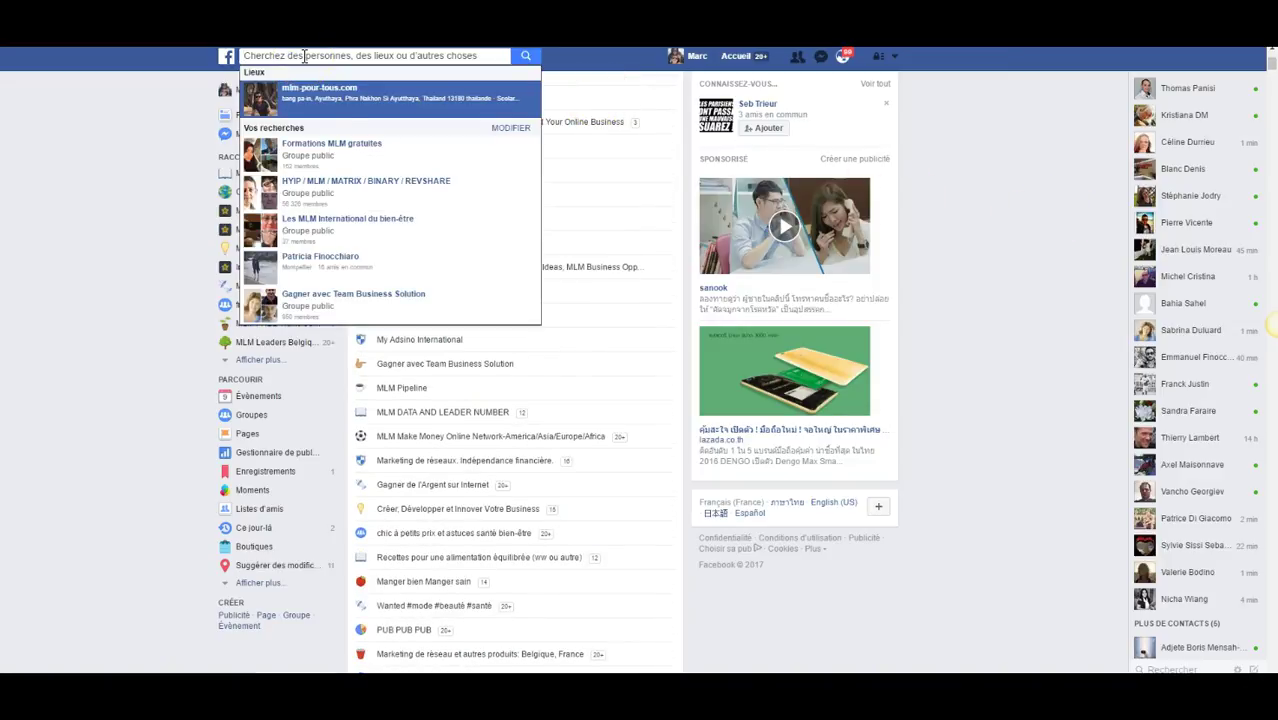
pyautogui.write('MLM')
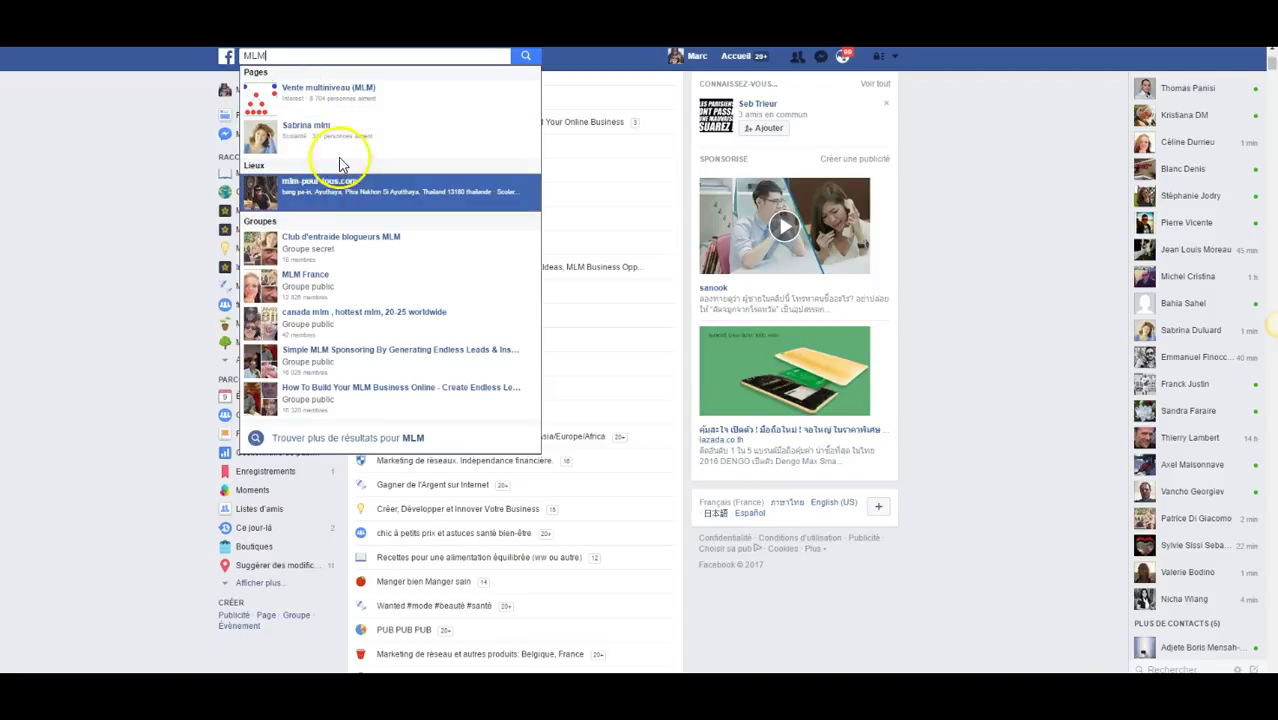
pyautogui.click(328, 181)
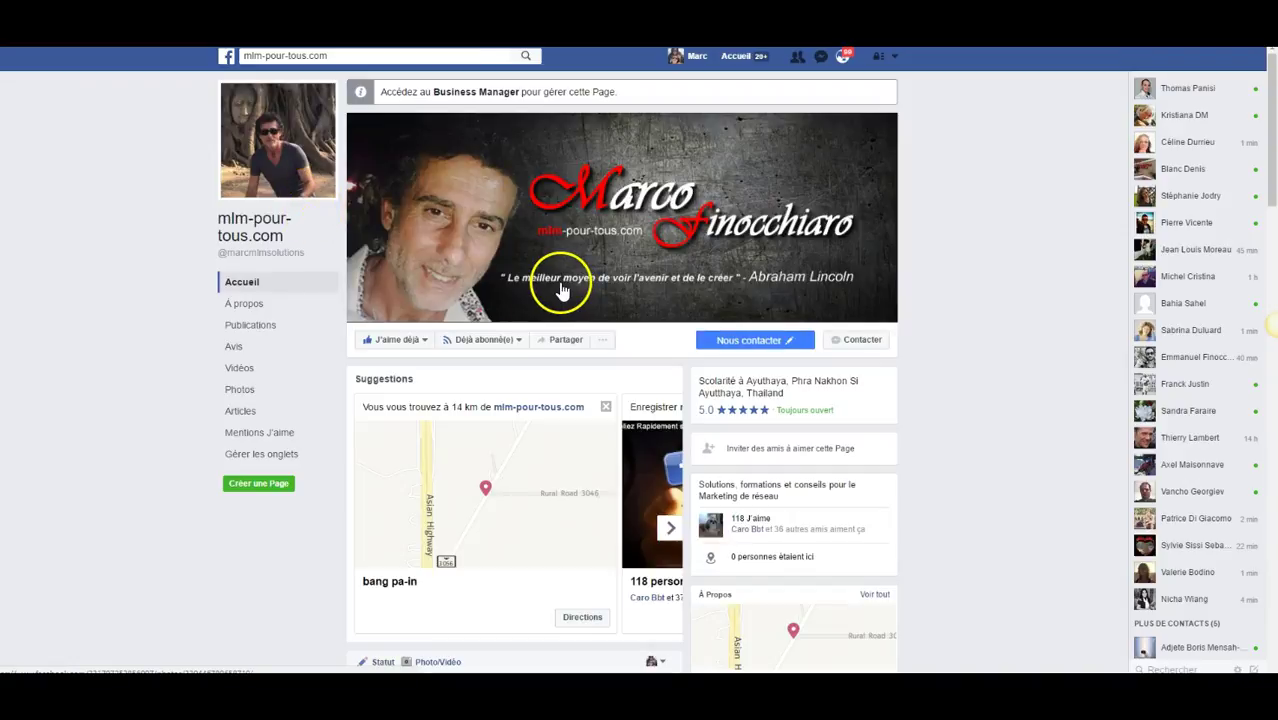
pyautogui.scroll(-2, 537, 273)
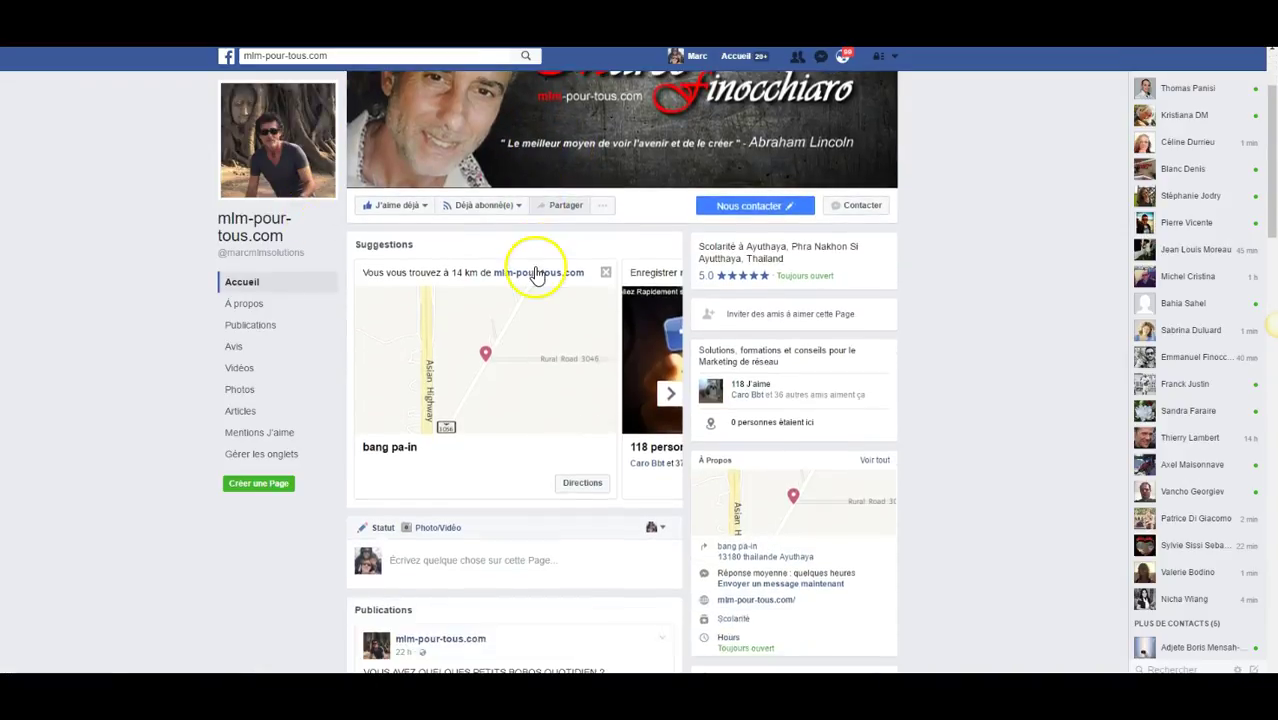
pyautogui.scroll(-1, 537, 273)
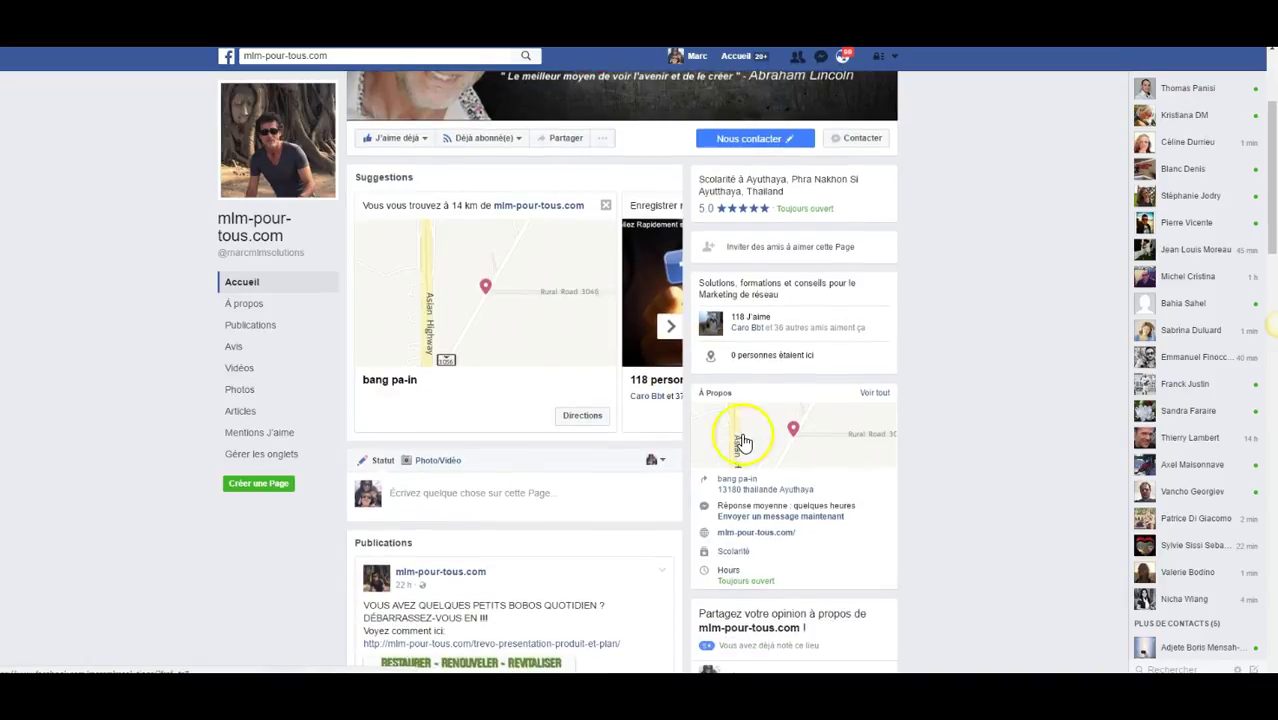
pyautogui.scroll(3, 608, 363)
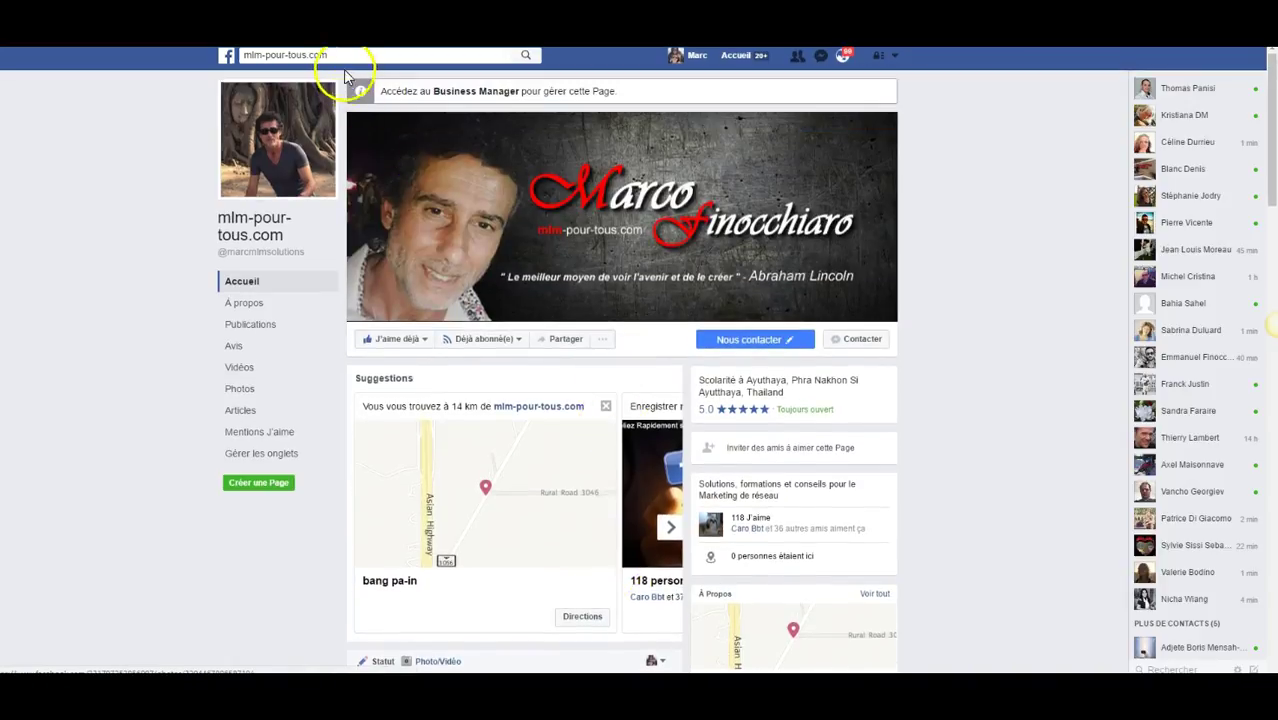
# Copy the name mlm-pour-tous.com from Facebook and paste it into cell A2 under GROUPES FACEBOOK in the Excel sheet.
pyautogui.moveTo(328, 55); pyautogui.dragTo(268, 56)
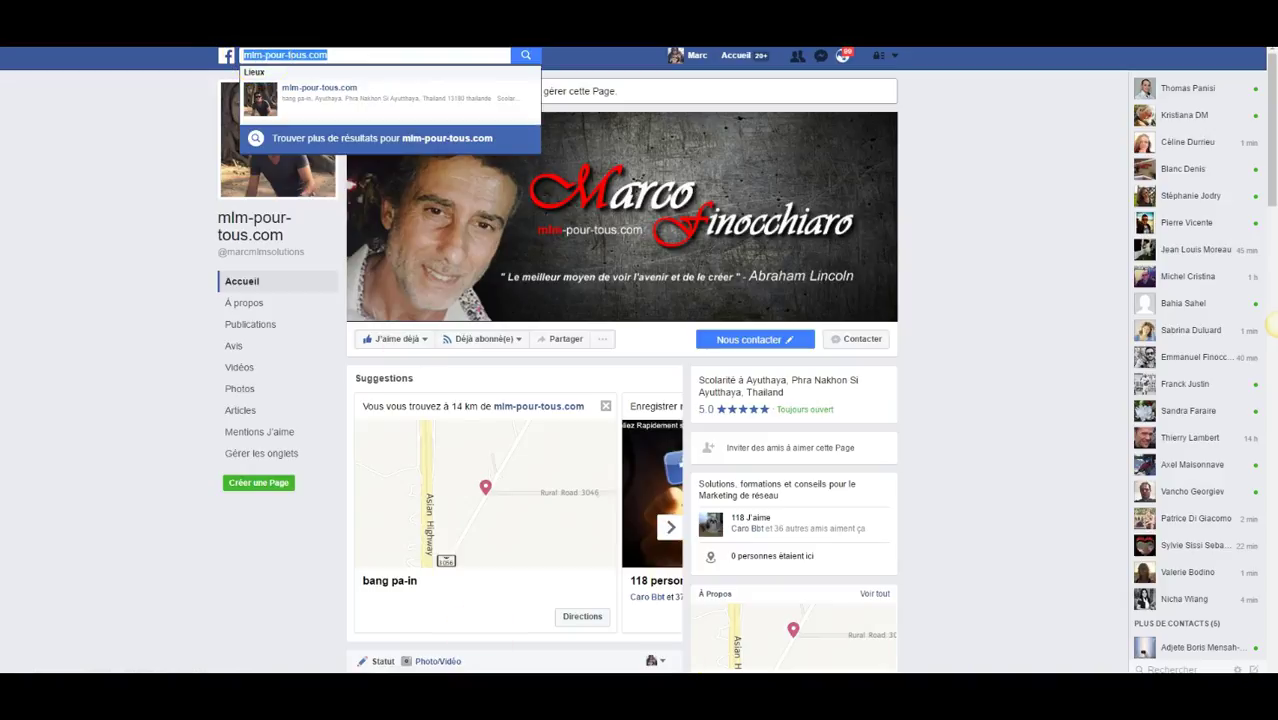
pyautogui.hotkey('alt', 'Tab')
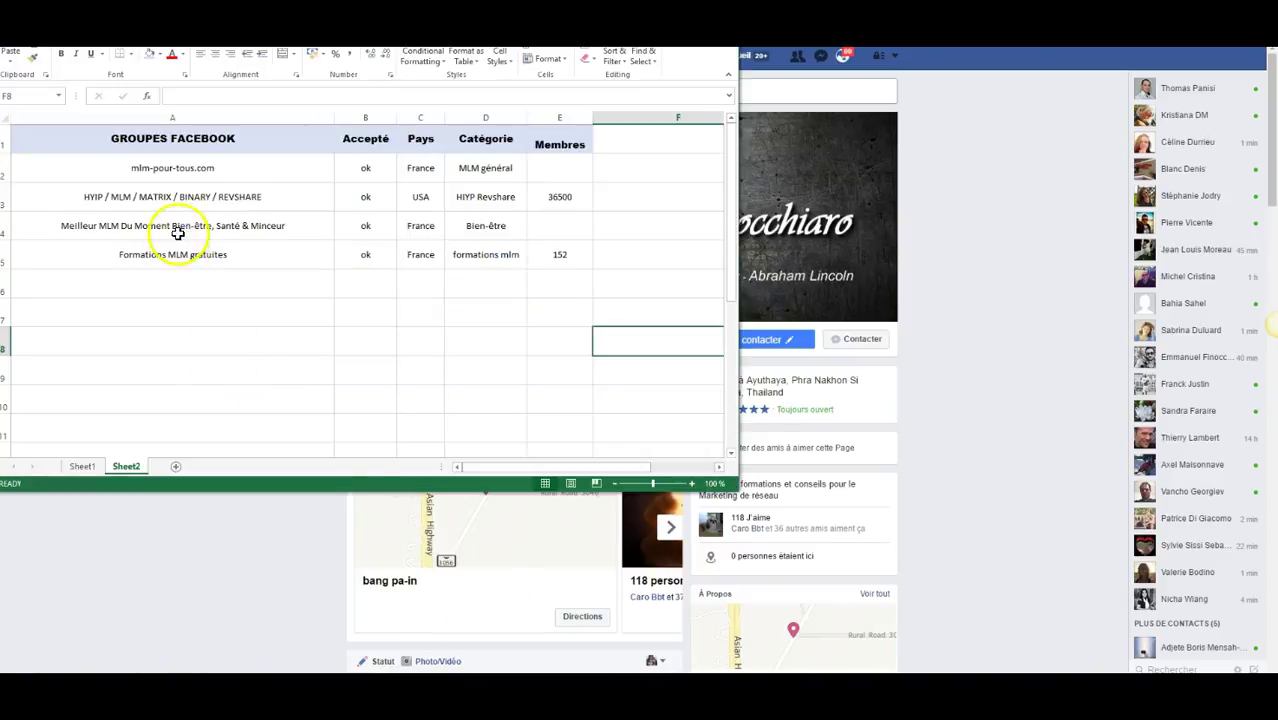
pyautogui.click(185, 172)
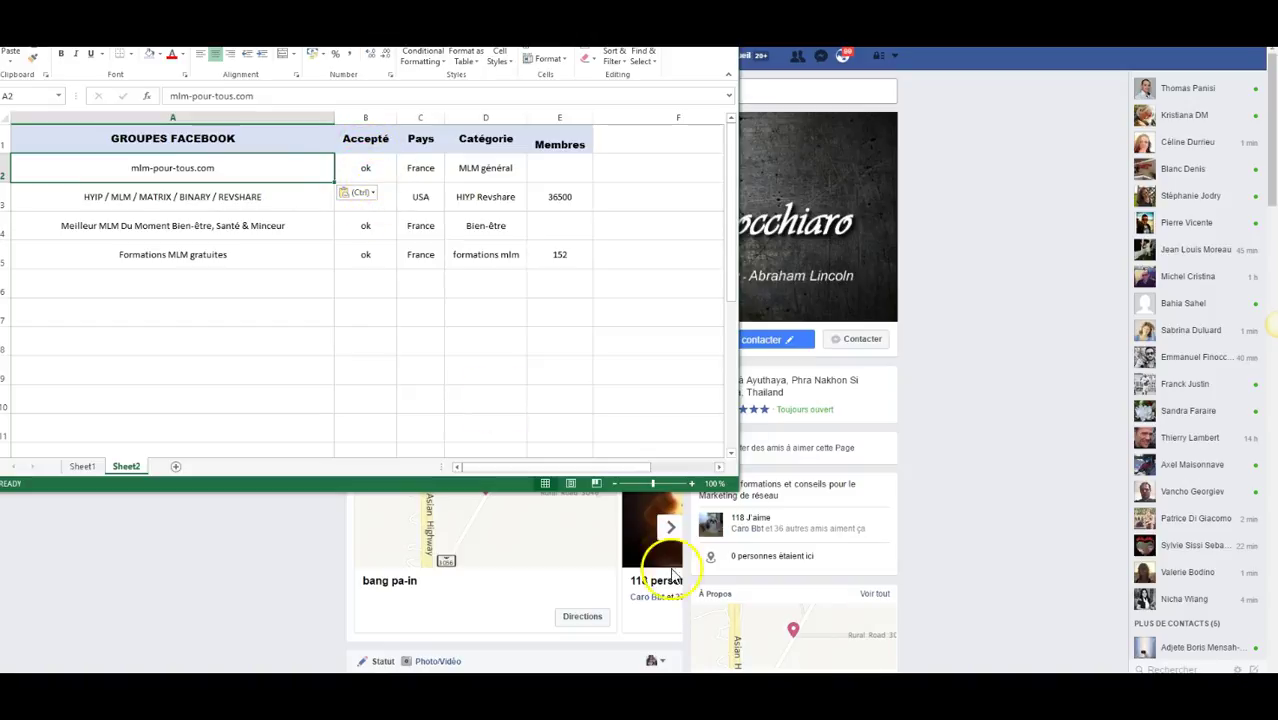
# Switch back to Facebook and examine the mlm-pour-tous.com page's publications, reviews, videos and photos to judge its theme.
pyautogui.click(980, 497)
pyautogui.scroll(-2, 544, 442)
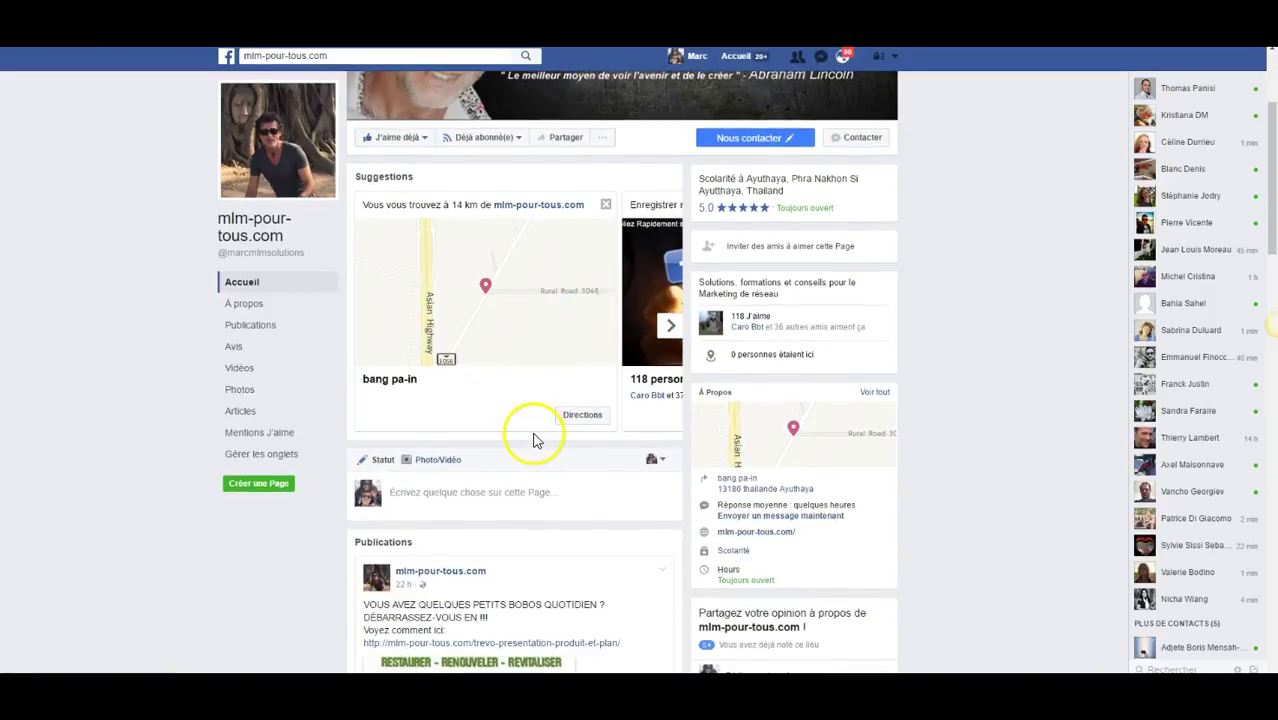
pyautogui.scroll(-1, 534, 440)
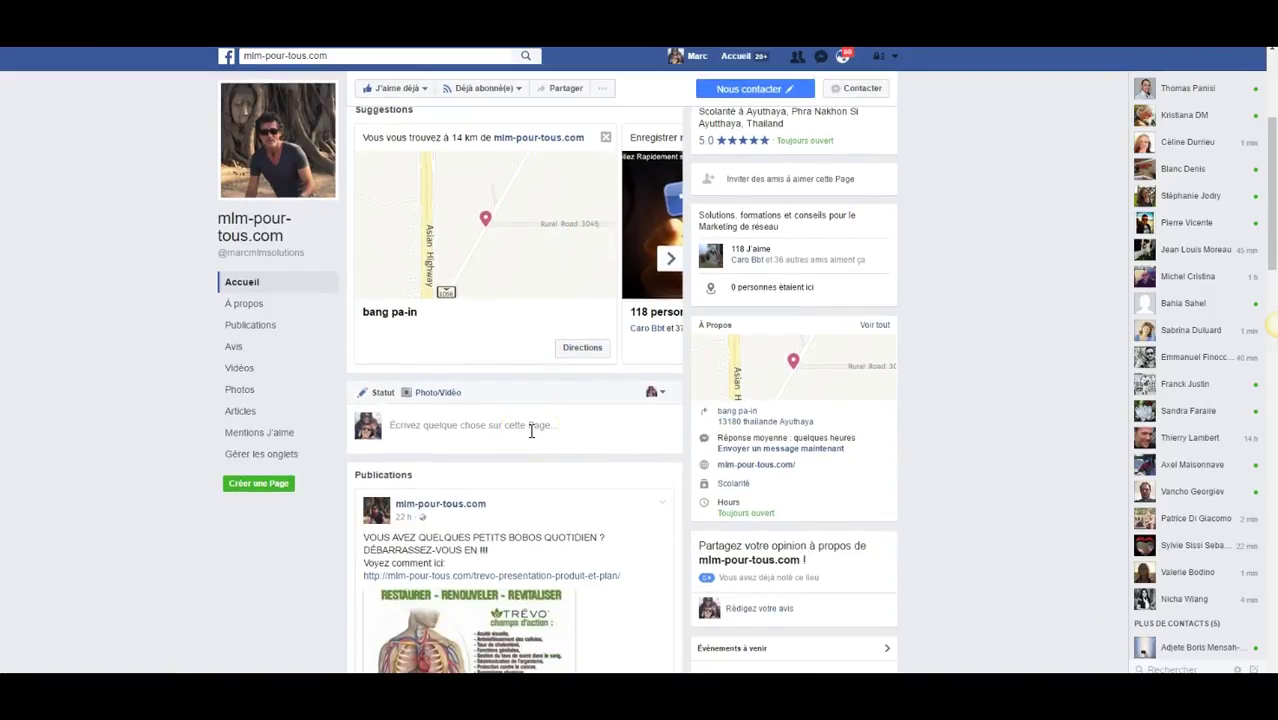
pyautogui.scroll(1, 531, 431)
pyautogui.scroll(-3, 531, 438)
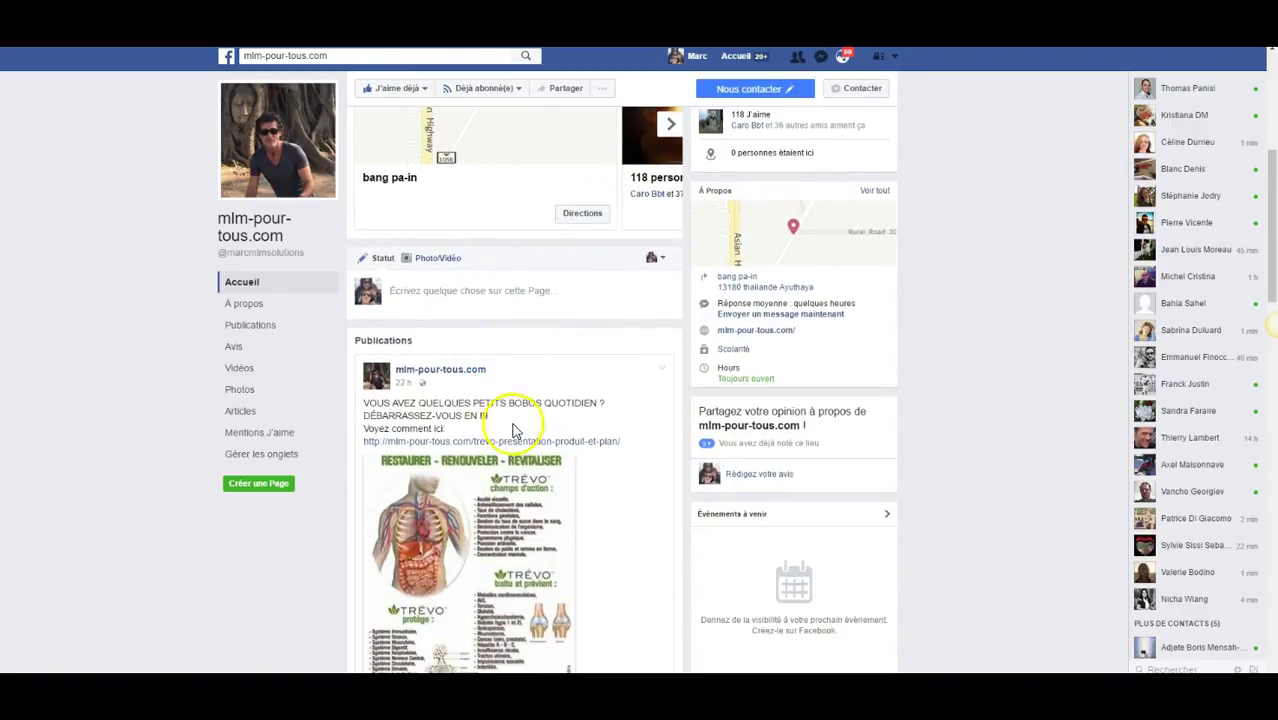
pyautogui.scroll(-2, 530, 428)
pyautogui.scroll(-1, 563, 432)
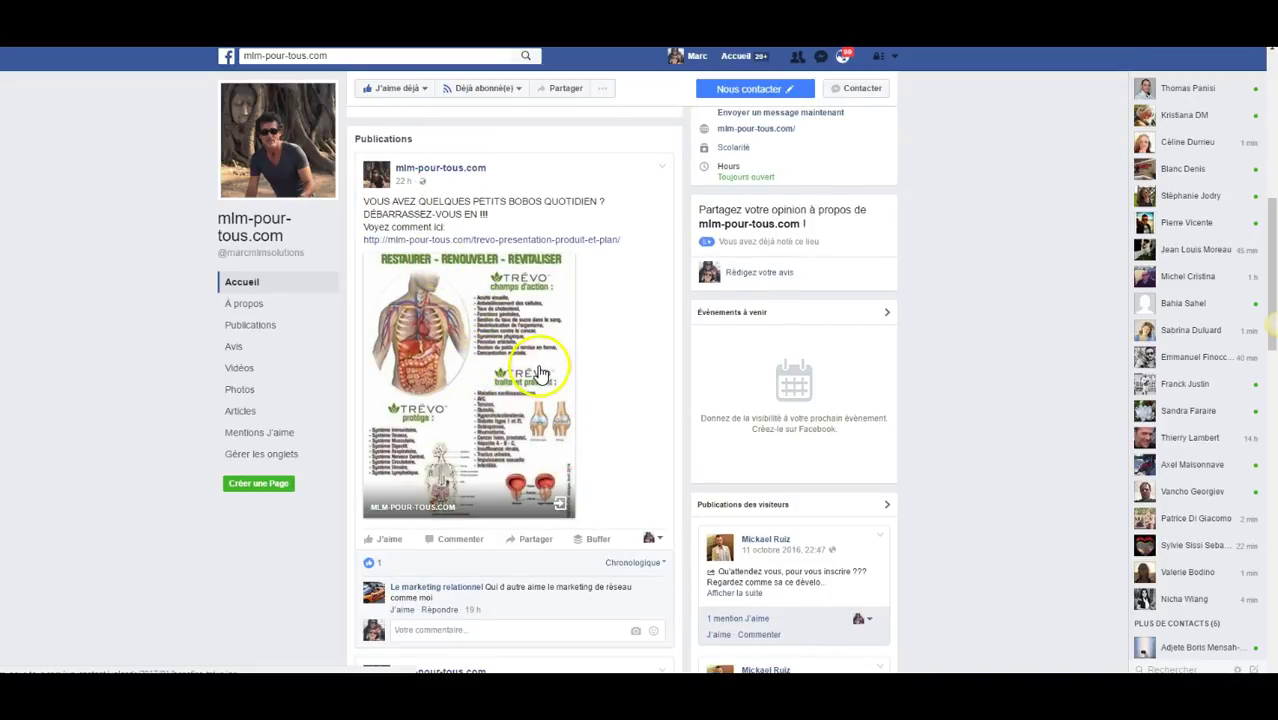
pyautogui.scroll(-6, 540, 360)
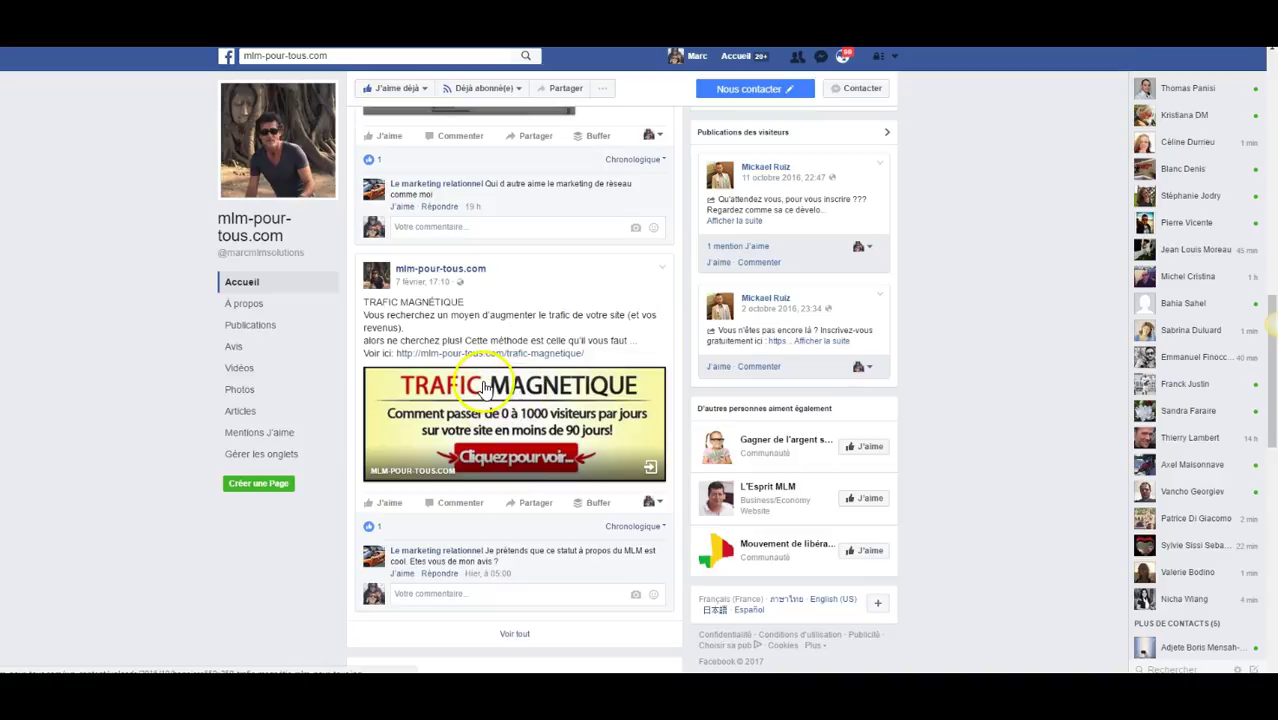
pyautogui.scroll(-2, 495, 392)
pyautogui.scroll(-8, 490, 392)
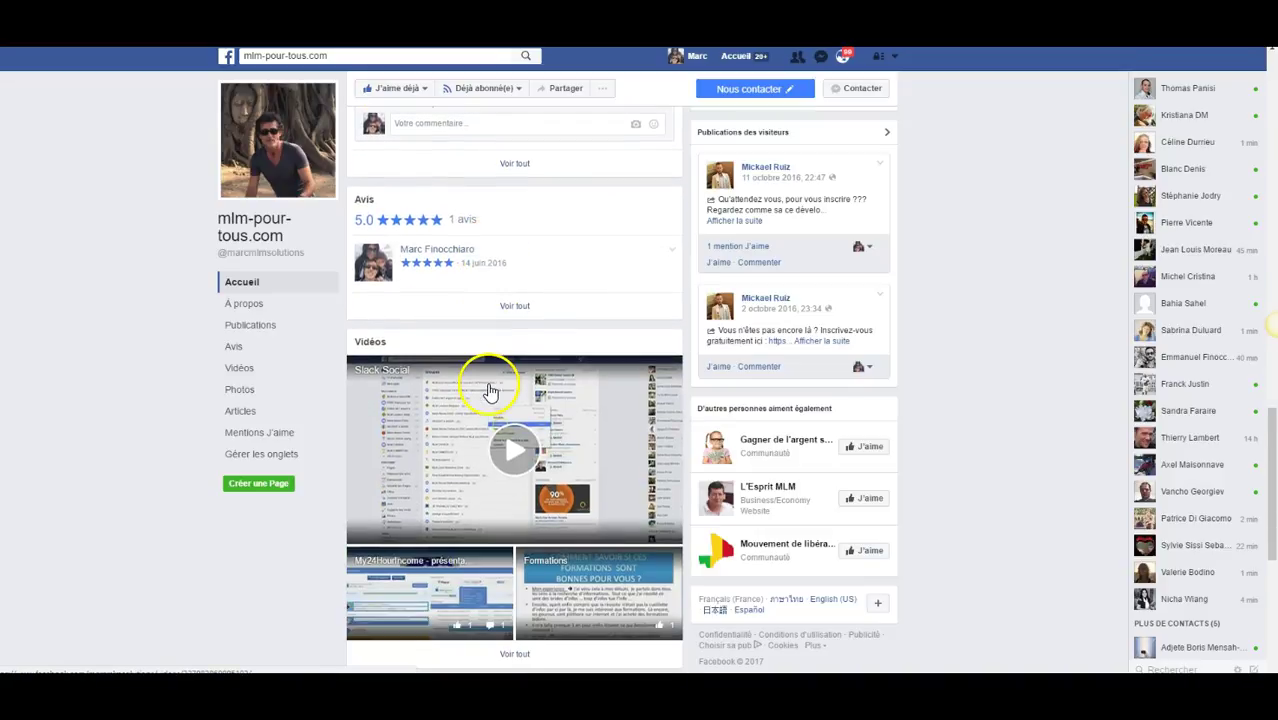
pyautogui.scroll(-4, 489, 396)
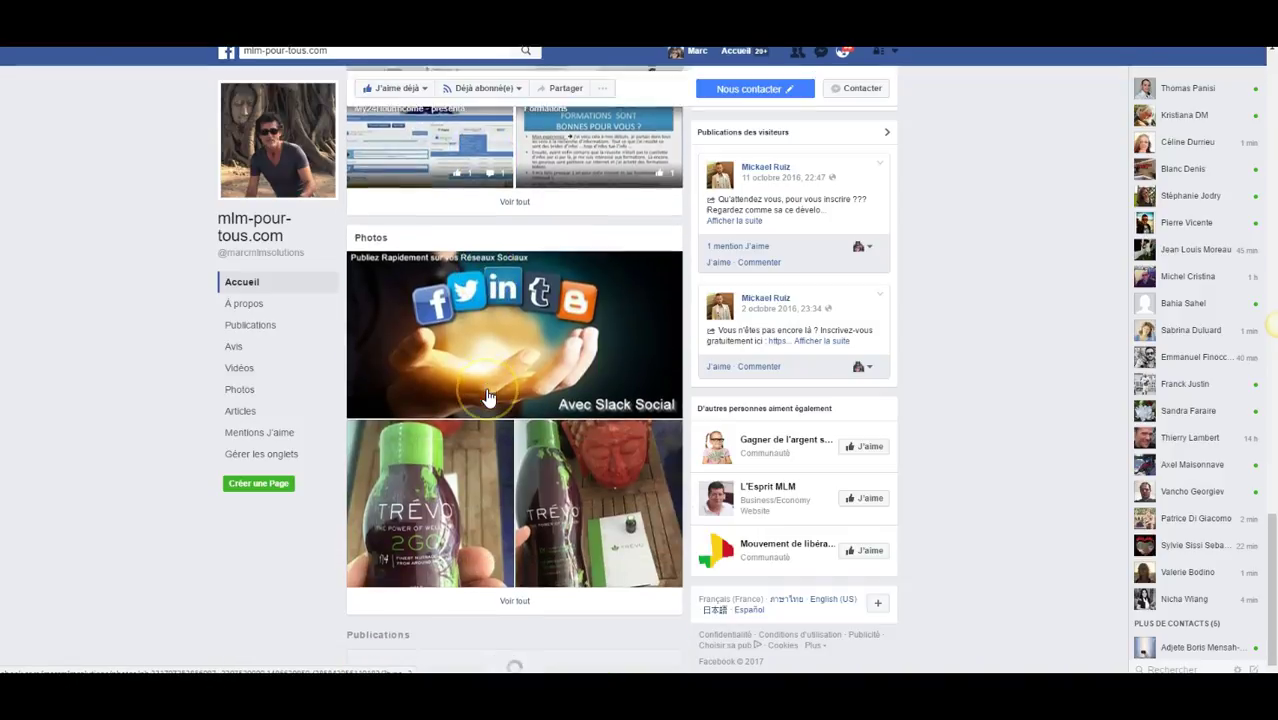
pyautogui.scroll(9, 489, 396)
pyautogui.scroll(6, 489, 397)
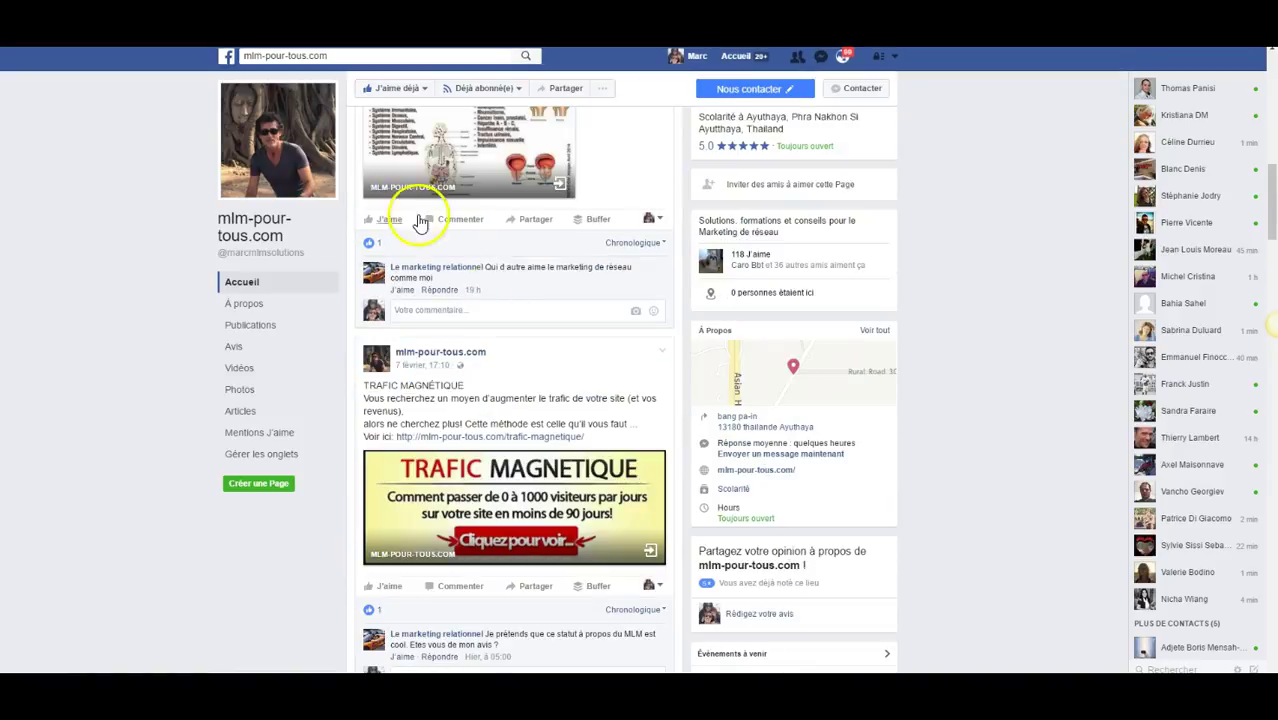
# In the Excel sheet, mark the group HYIP / MLM / MATRIX / BINARY / REVSHARE as OK under Accepté.
pyautogui.hotkey('alt', 'Tab')
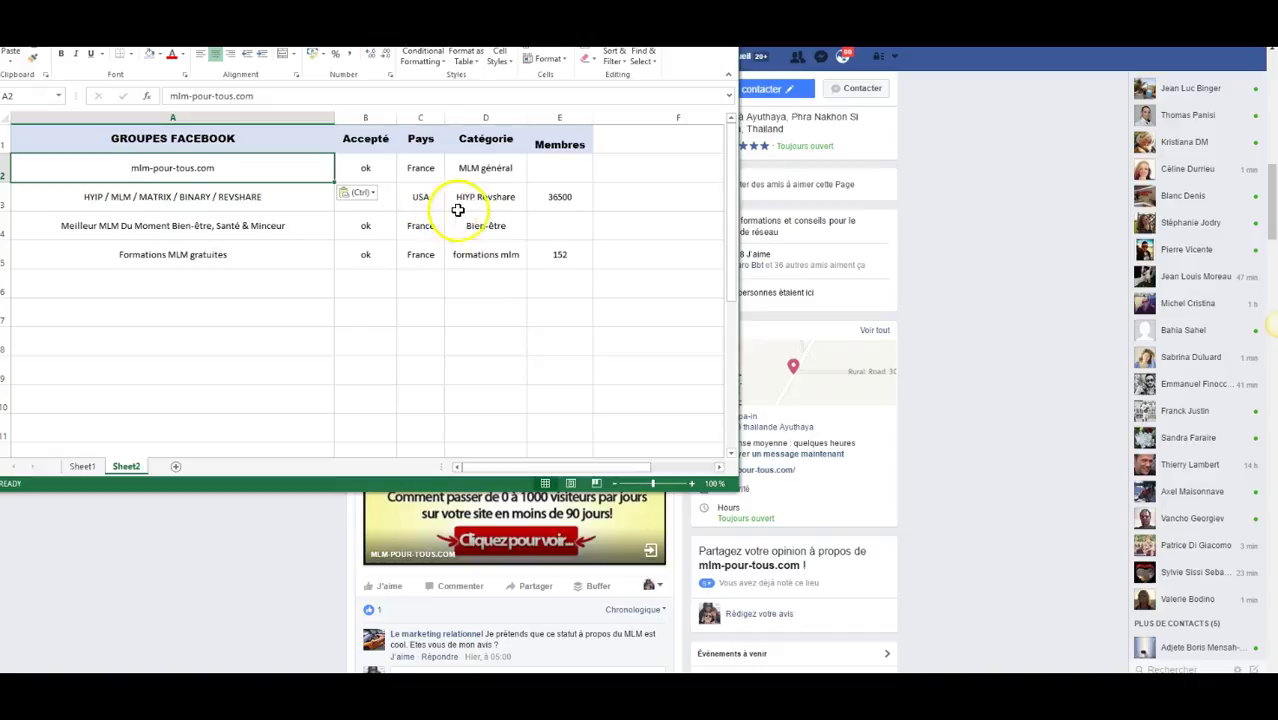
pyautogui.click(382, 206)
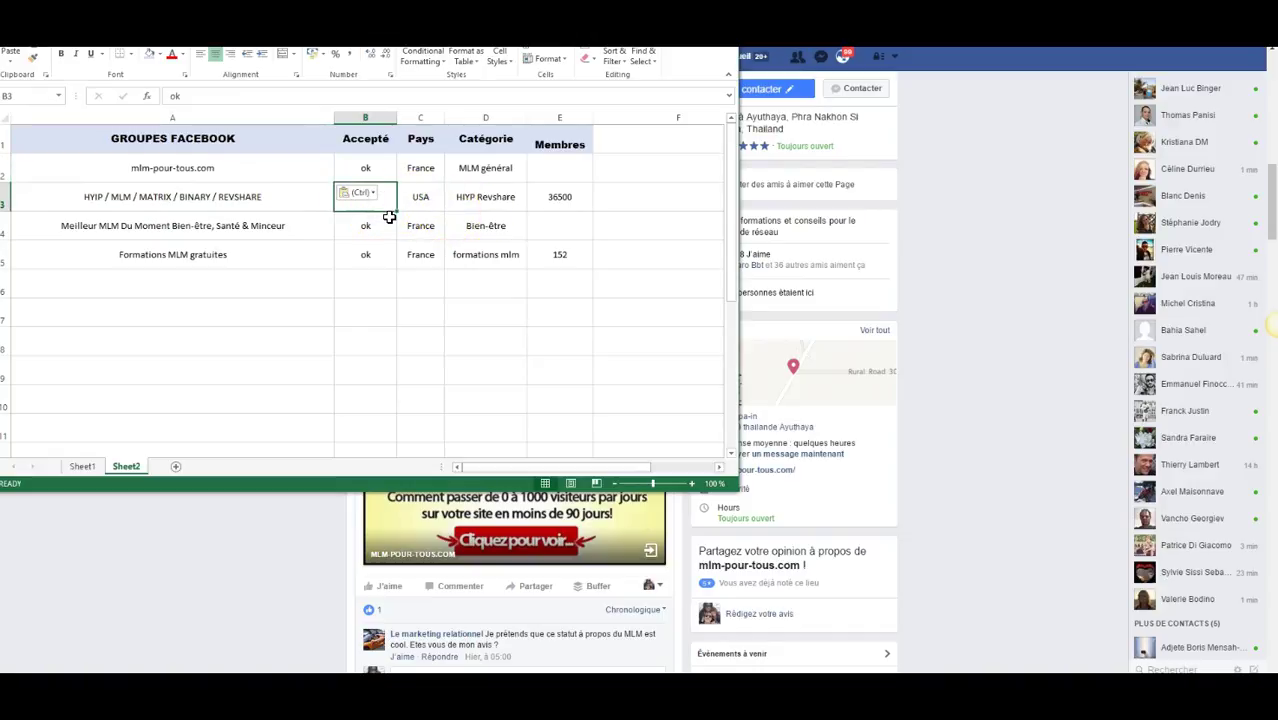
pyautogui.write('Ok')
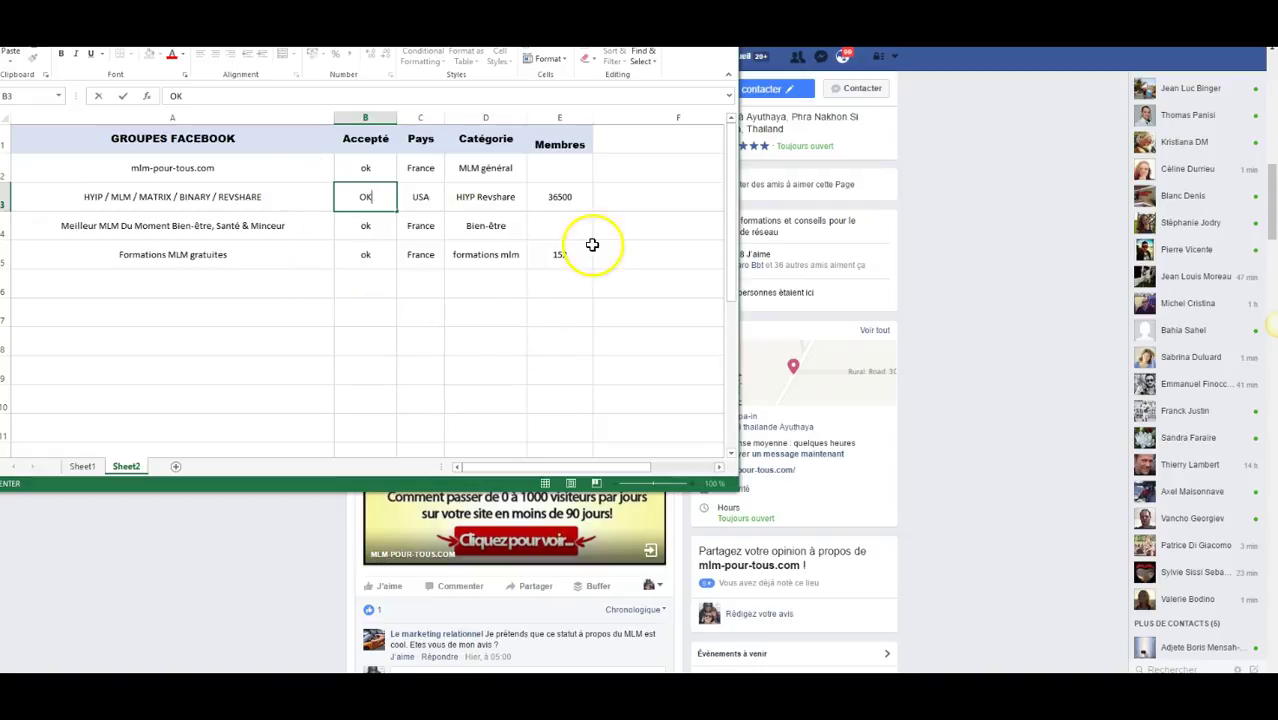
# Switch back to Facebook, list further results for mlm-pour-tous.com, and replace the search with all results for MLM.
pyautogui.click(948, 204)
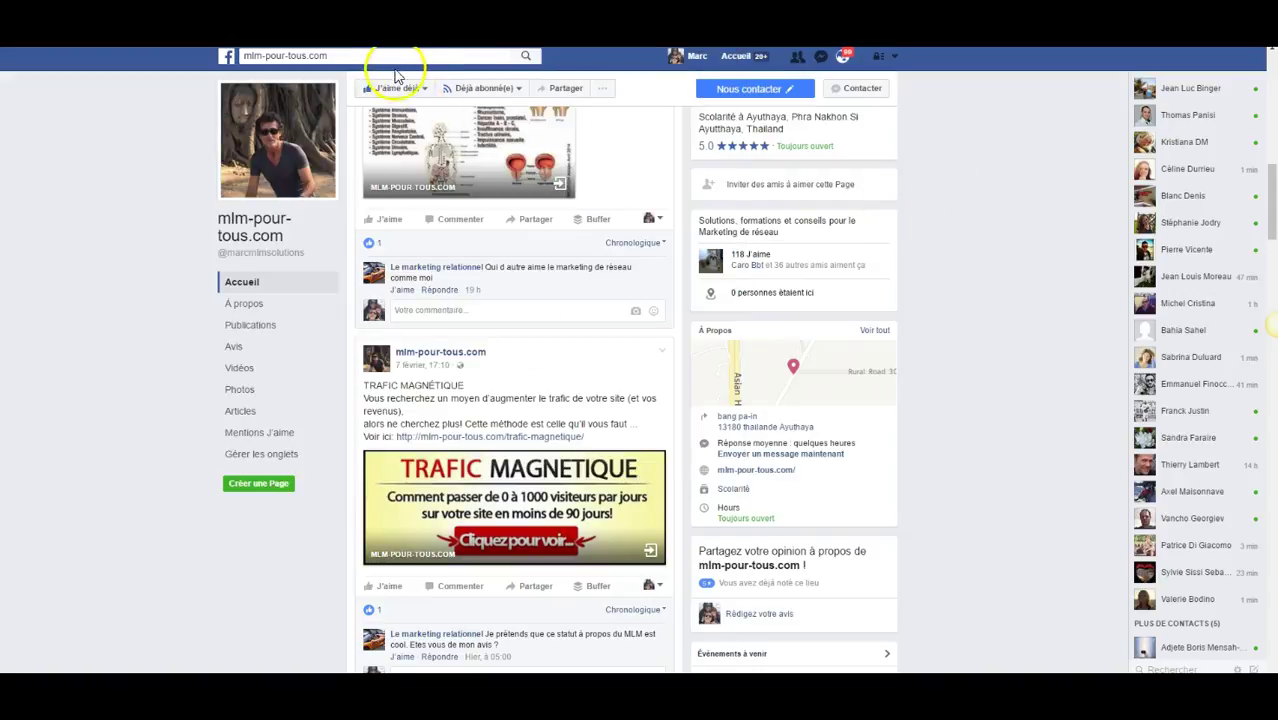
pyautogui.click(374, 58)
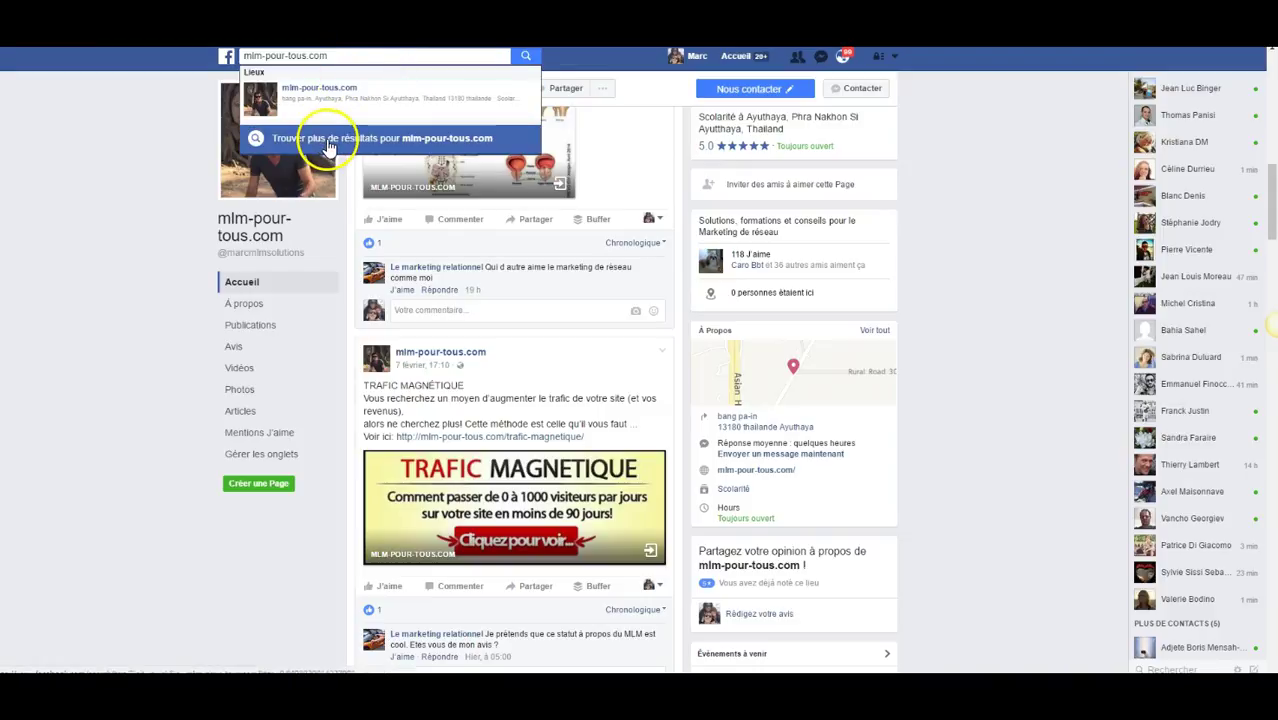
pyautogui.click(318, 134)
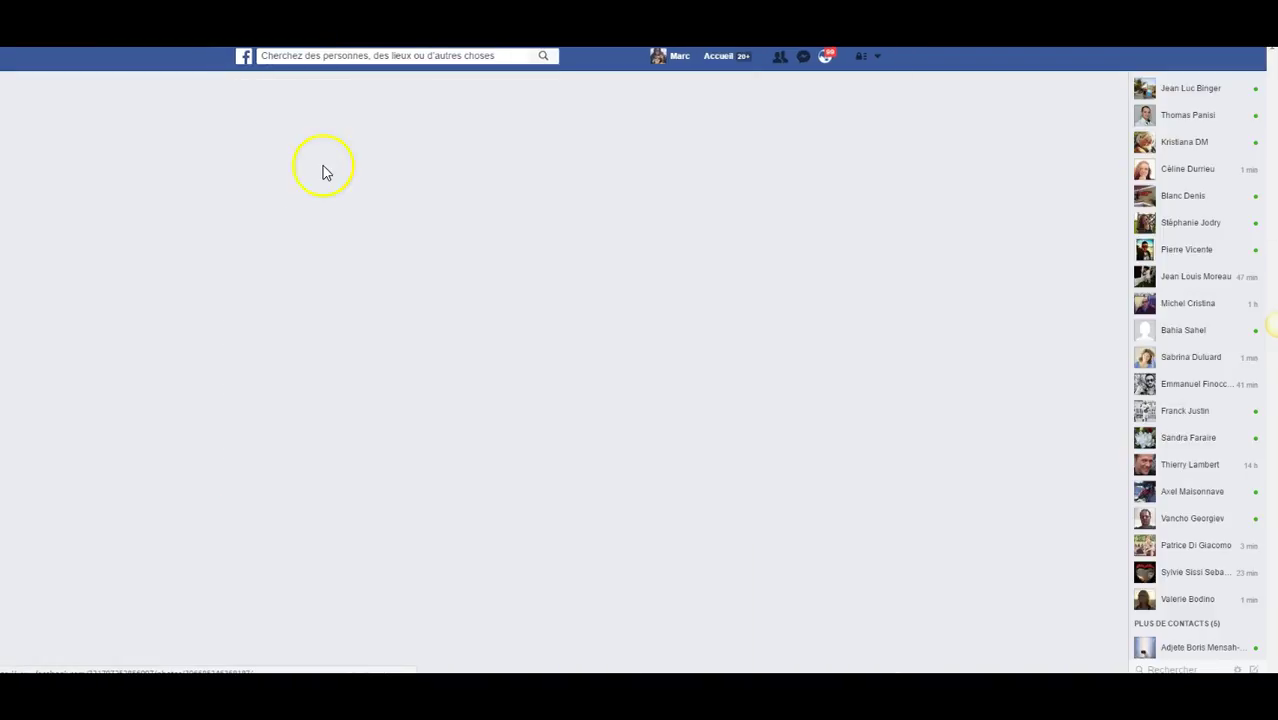
pyautogui.click(350, 56)
pyautogui.write('MLM')
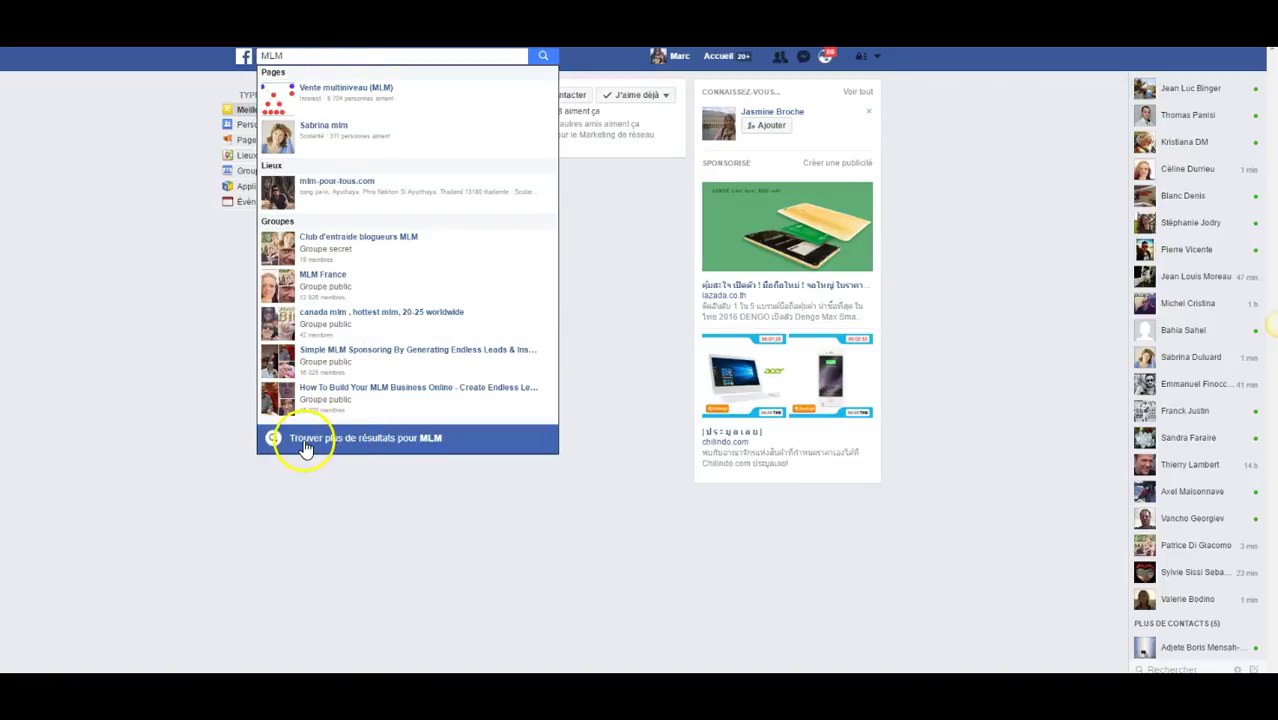
pyautogui.click(392, 447)
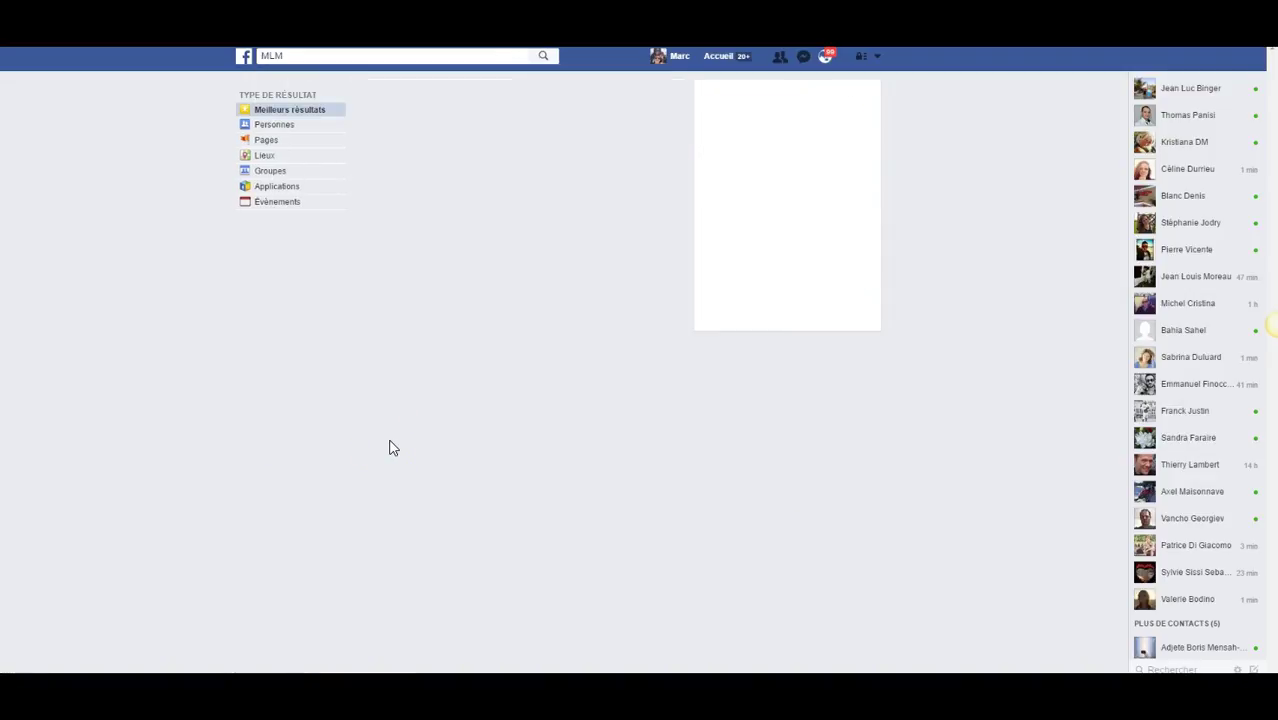
# Look through the MLM search results, checking the groups' names, member counts and join status.
pyautogui.scroll(-3, 441, 150)
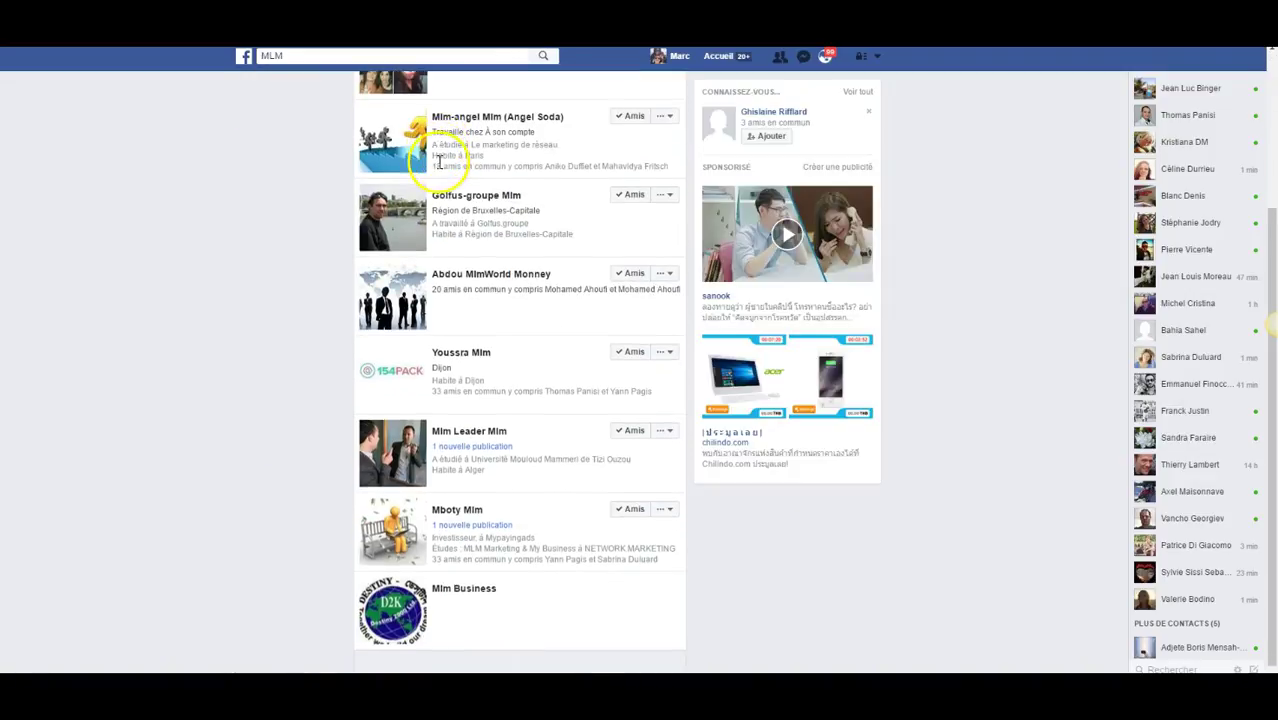
pyautogui.scroll(-5, 445, 175)
pyautogui.scroll(-4, 470, 220)
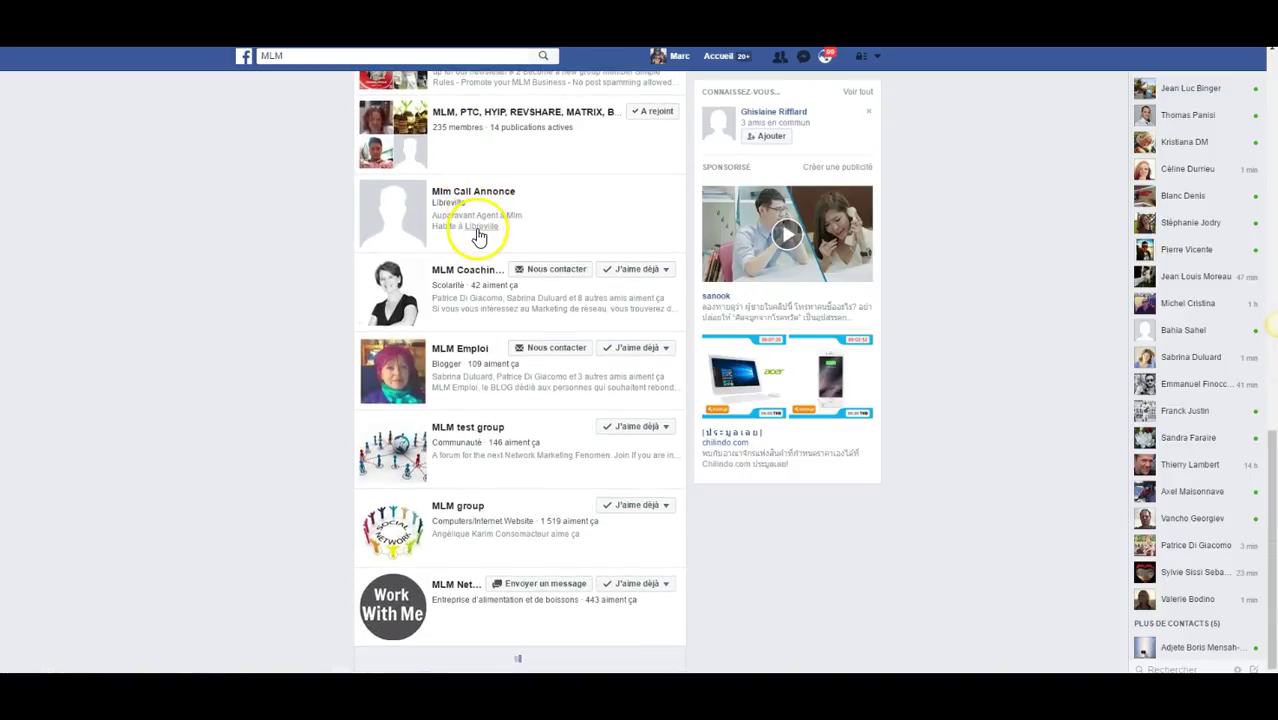
pyautogui.scroll(-6, 478, 236)
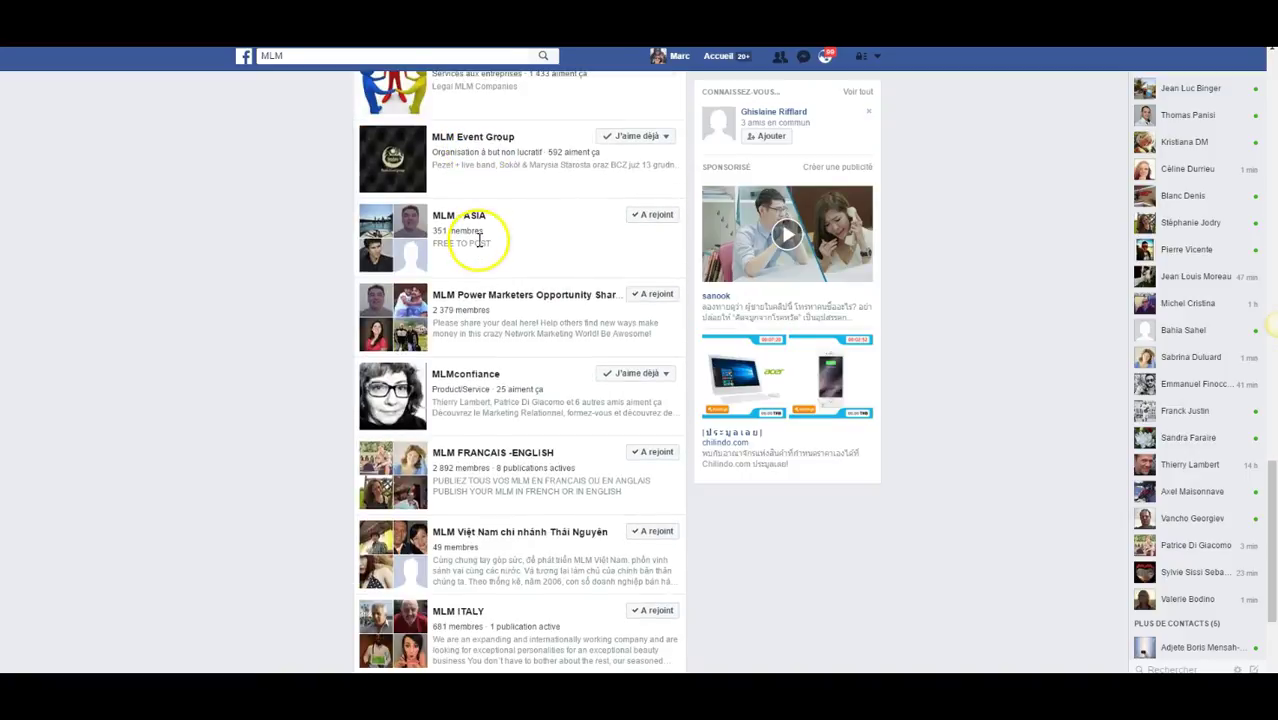
pyautogui.scroll(-2, 571, 520)
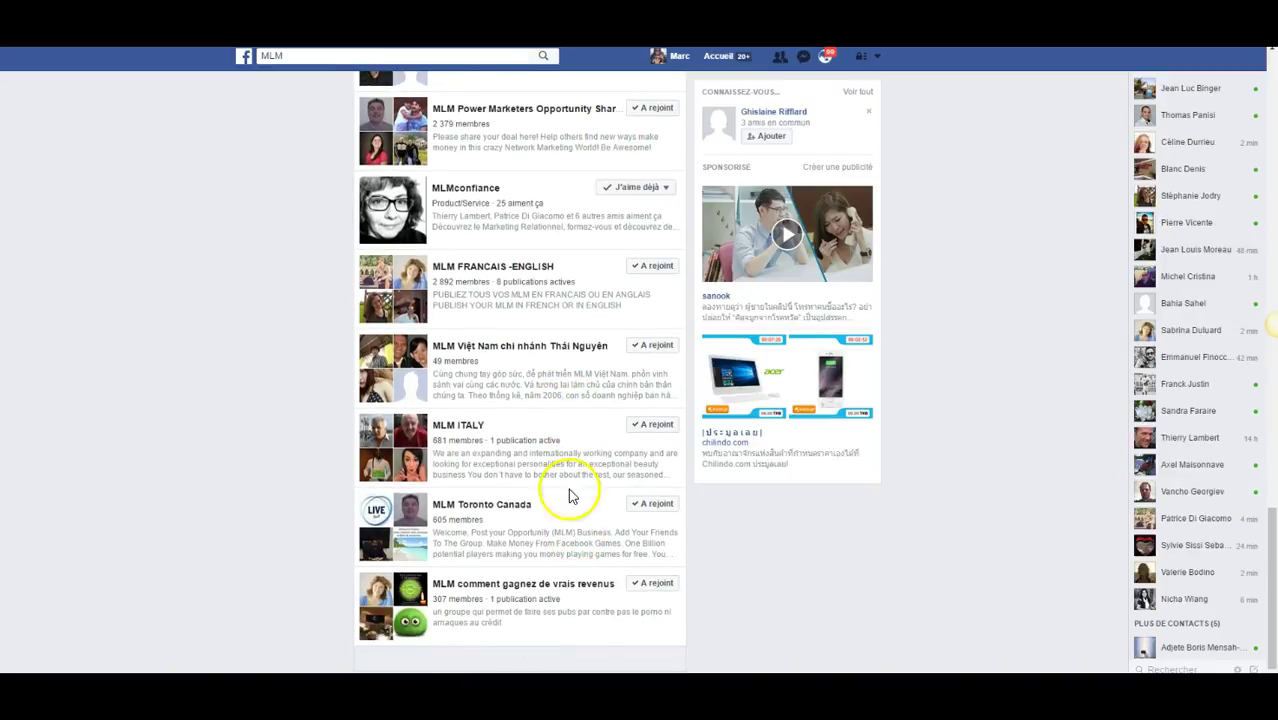
pyautogui.scroll(-8, 560, 500)
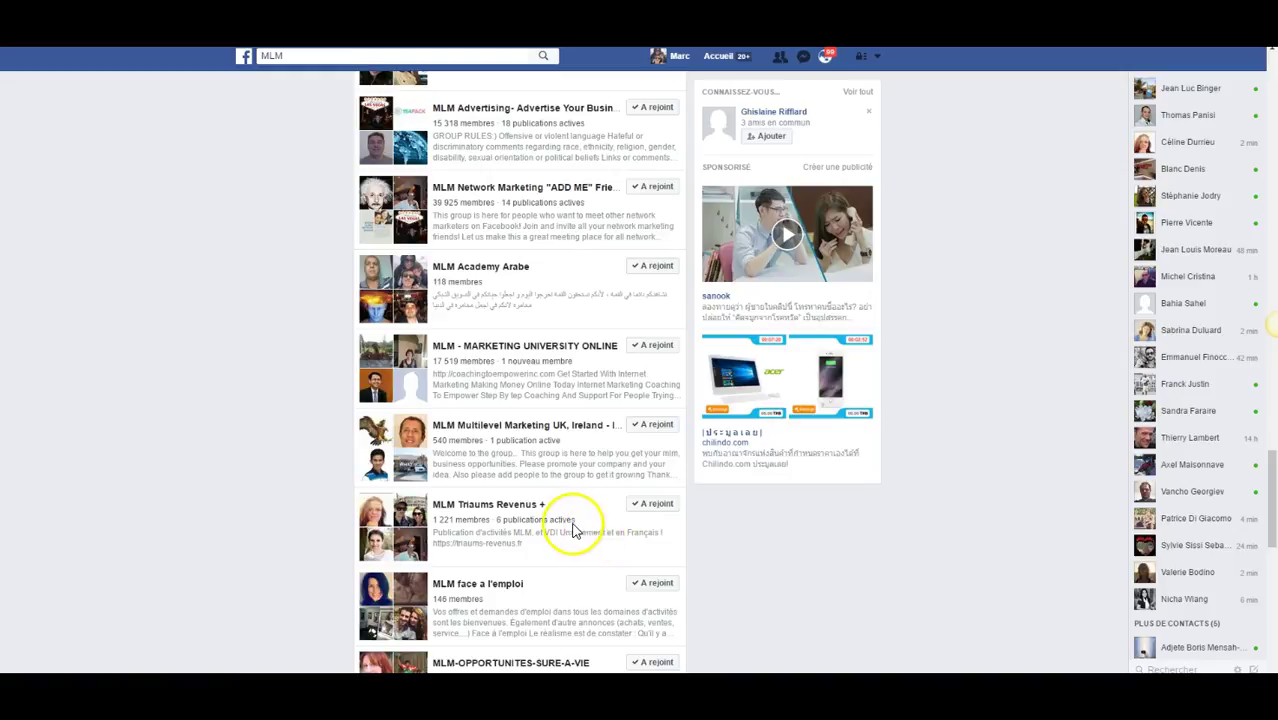
# Open the group MLM Multilevel Marketing UK, Ireland - International from the MLM search results.
pyautogui.moveTo(665, 510)
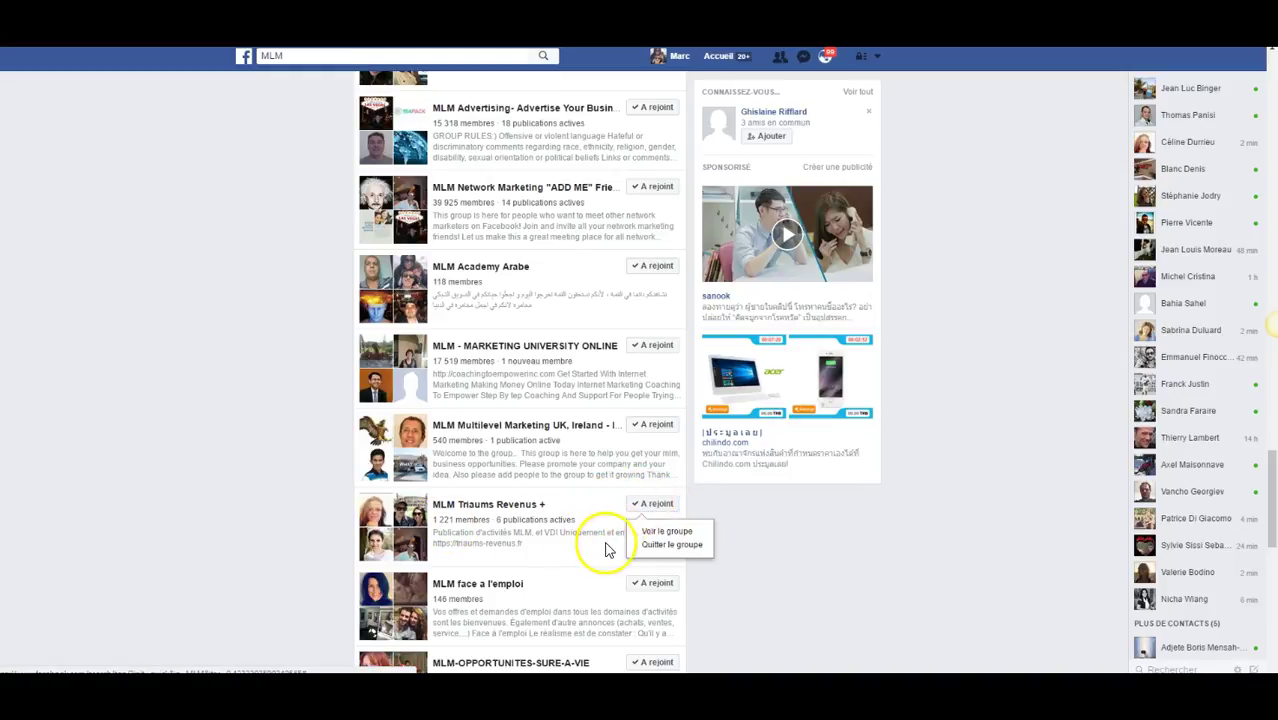
pyautogui.scroll(3, 605, 560)
pyautogui.scroll(-2, 620, 580)
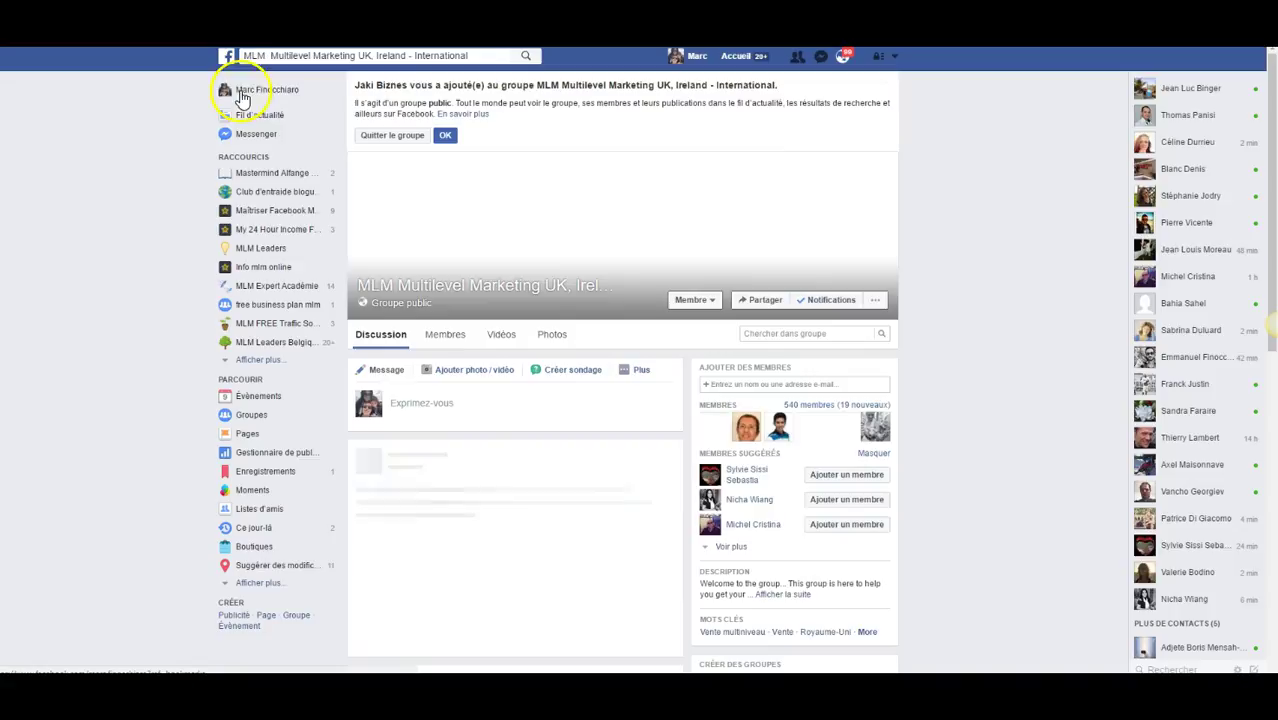
# Copy the name MLM Multilevel Marketing UK, Ireland - International and paste it into cell A6 of the Excel group list.
pyautogui.click(476, 56)
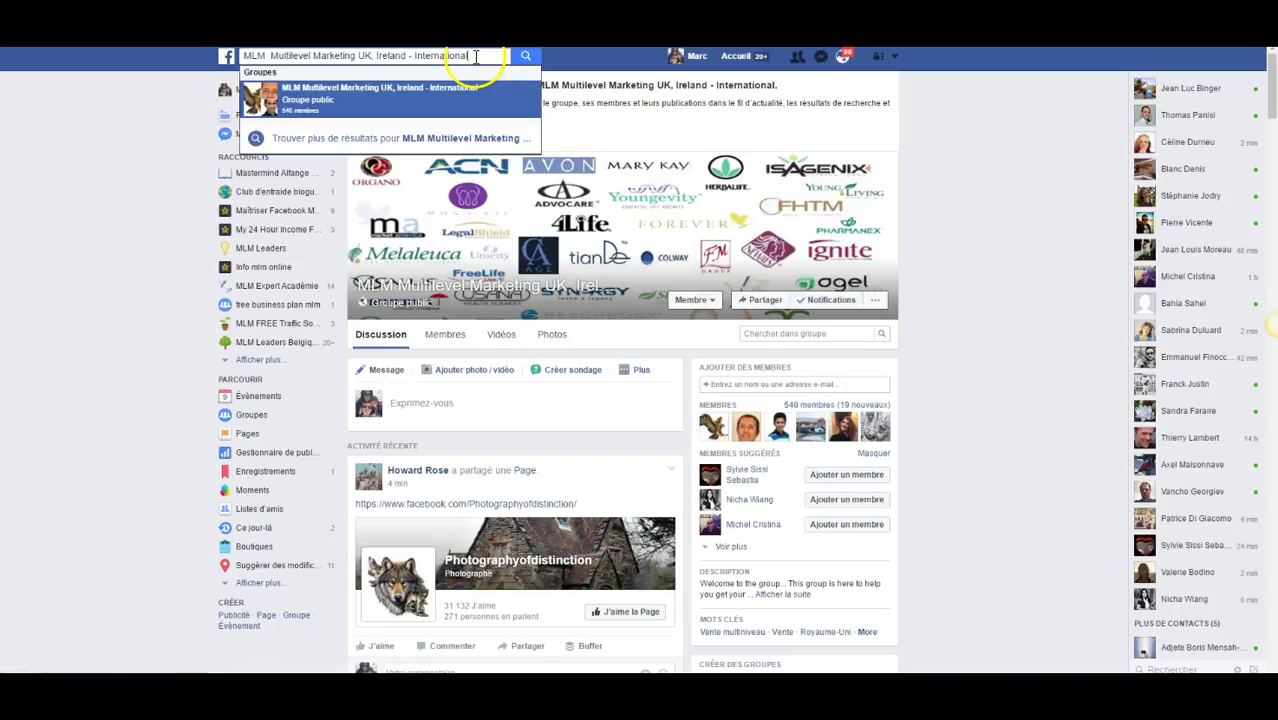
pyautogui.moveTo(366, 56); pyautogui.dragTo(203, 57)
pyautogui.hotkey('ctrl', 'c')
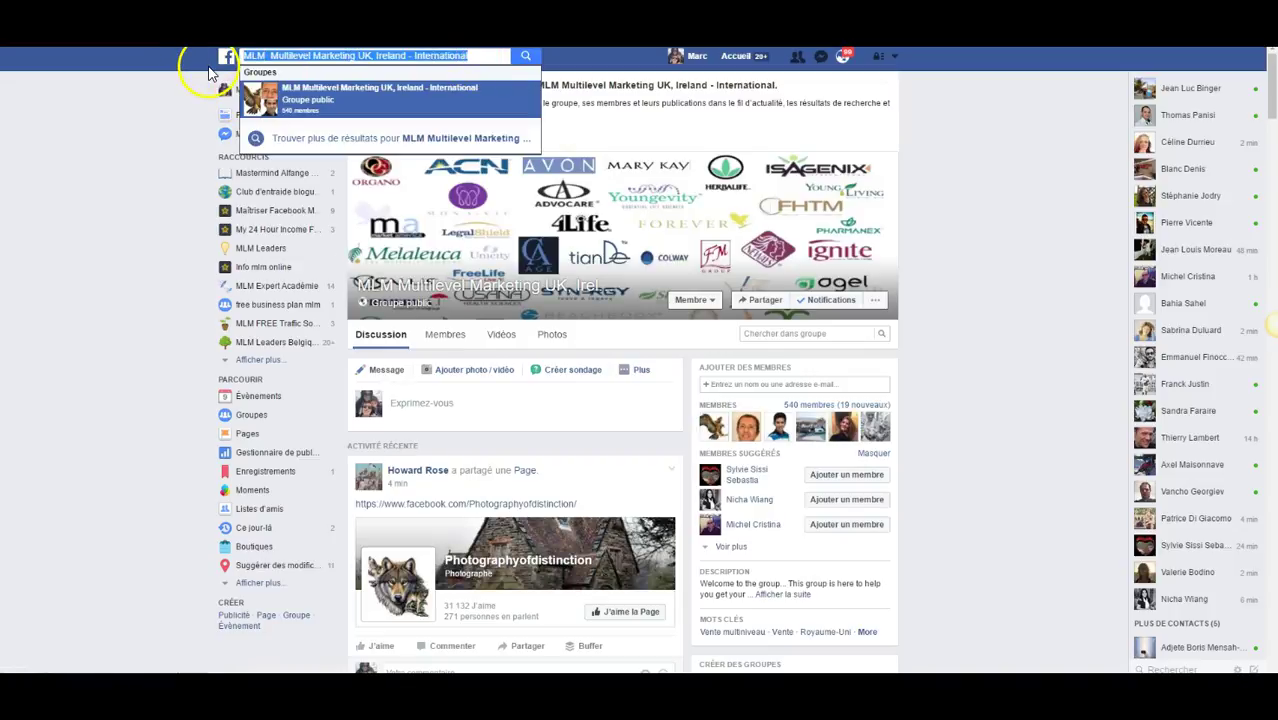
pyautogui.hotkey('alt', 'Tab')
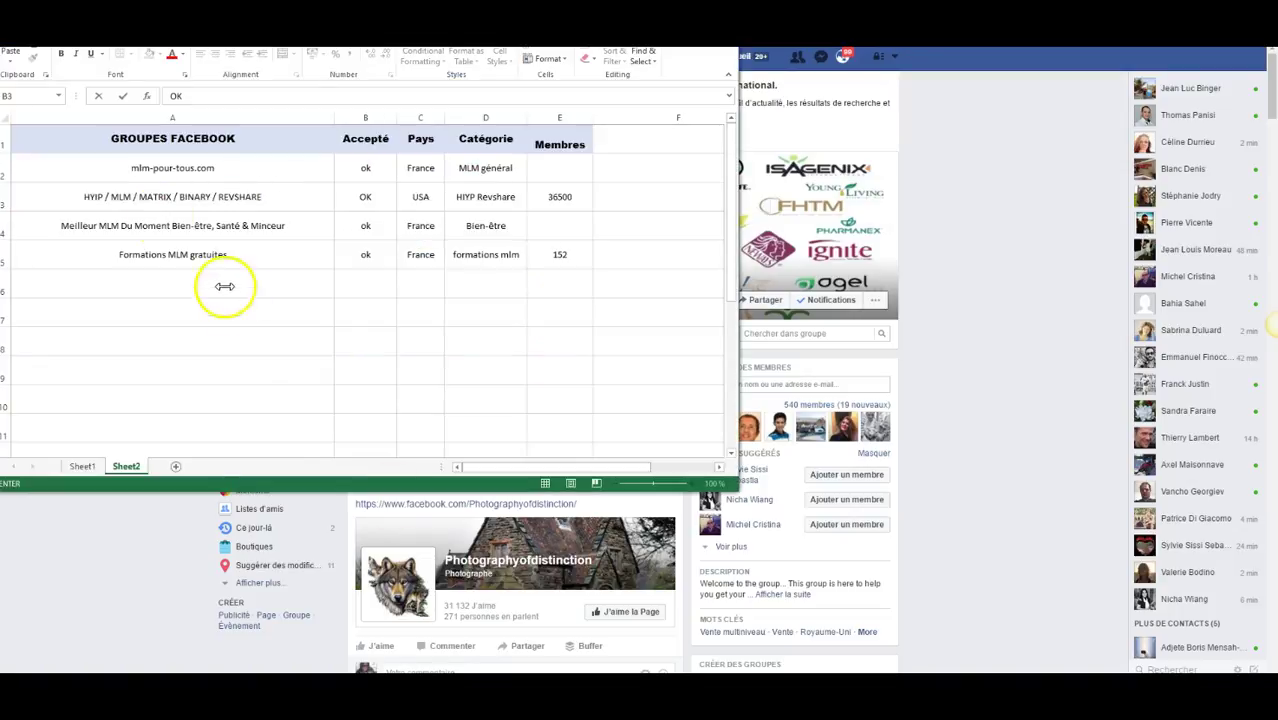
pyautogui.click(128, 274)
pyautogui.hotkey('ctrl', 'v')
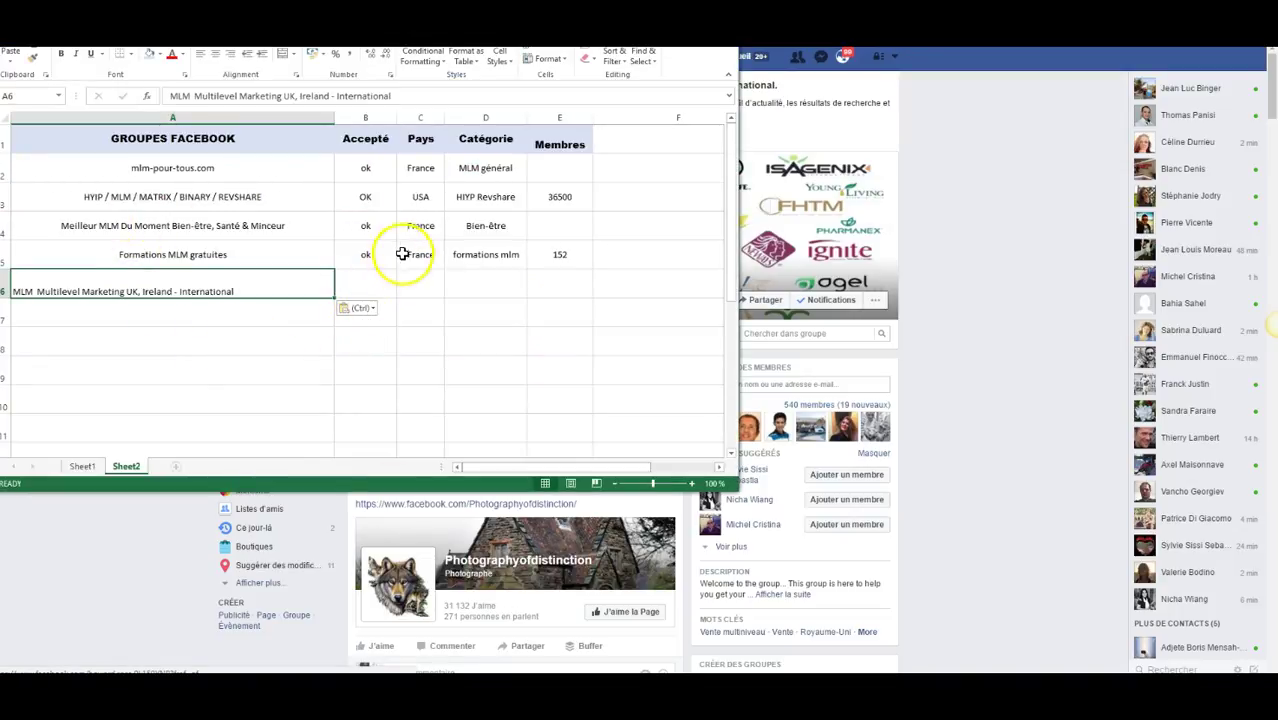
# Return to Facebook and read through the group's recent posts to judge its country and theme.
pyautogui.click(422, 282)
pyautogui.click(913, 414)
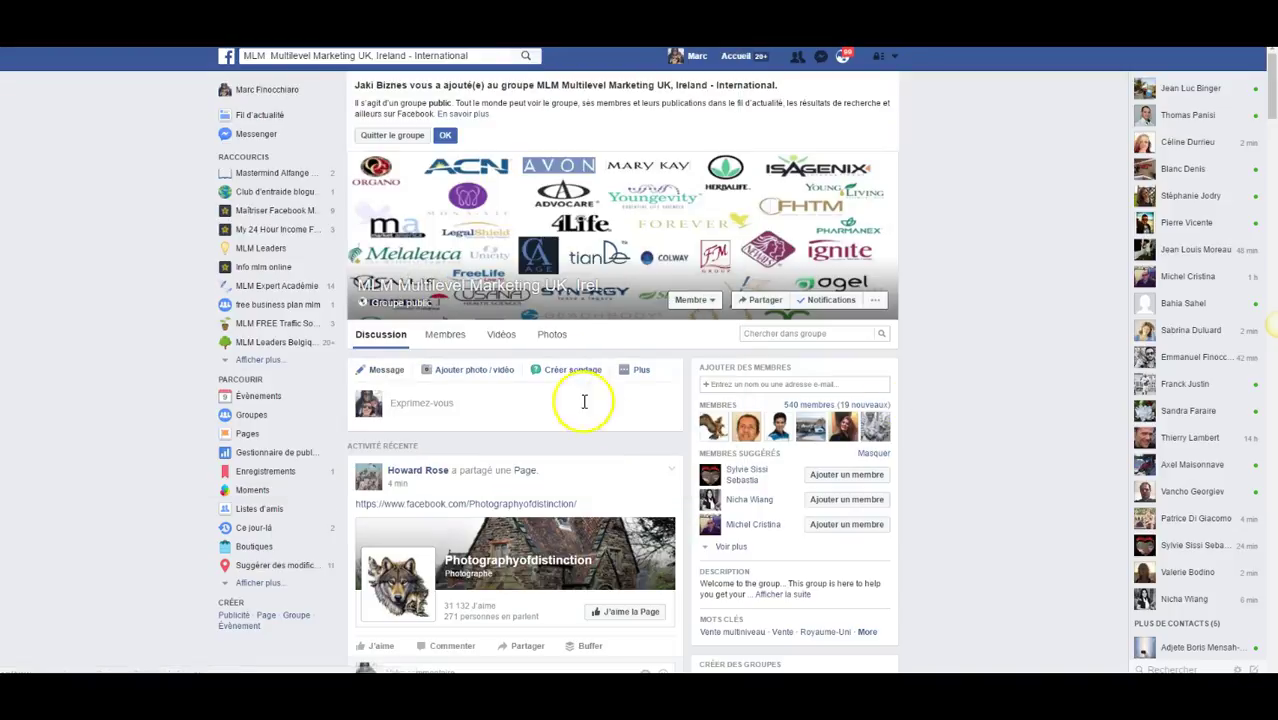
pyautogui.scroll(-3, 584, 401)
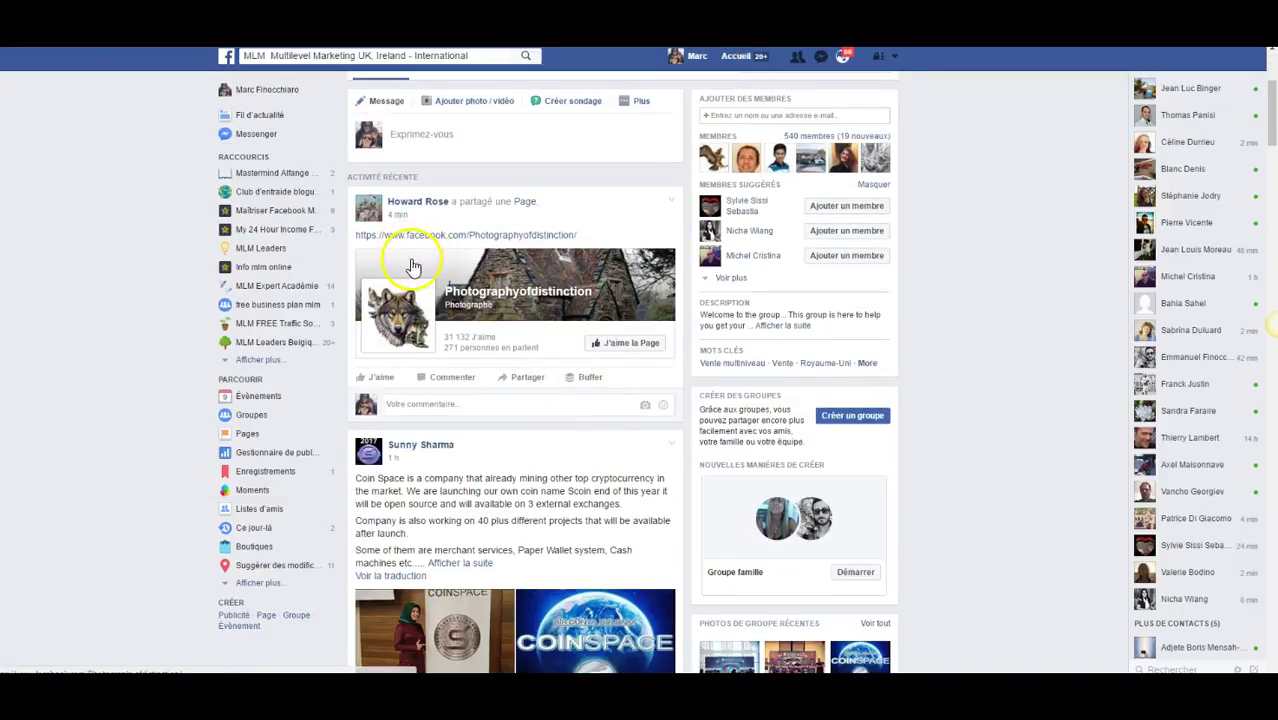
pyautogui.scroll(-1, 413, 267)
pyautogui.scroll(-1, 412, 267)
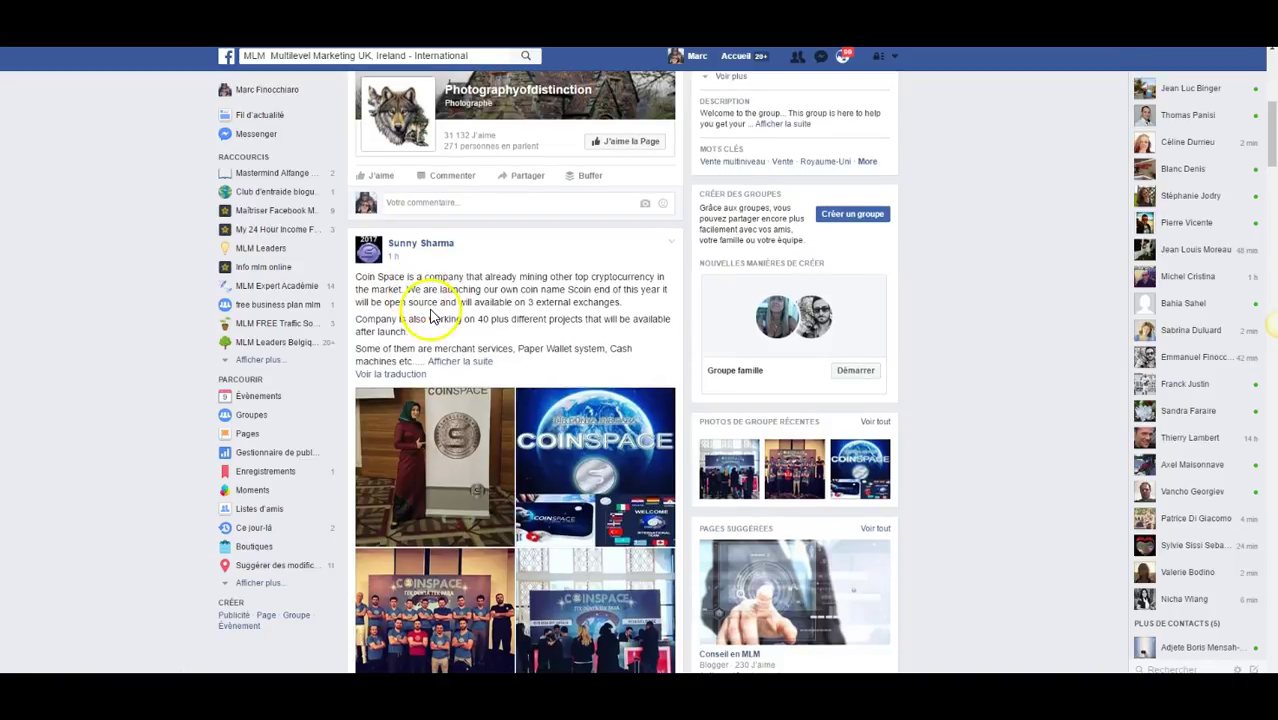
pyautogui.scroll(-1, 493, 280)
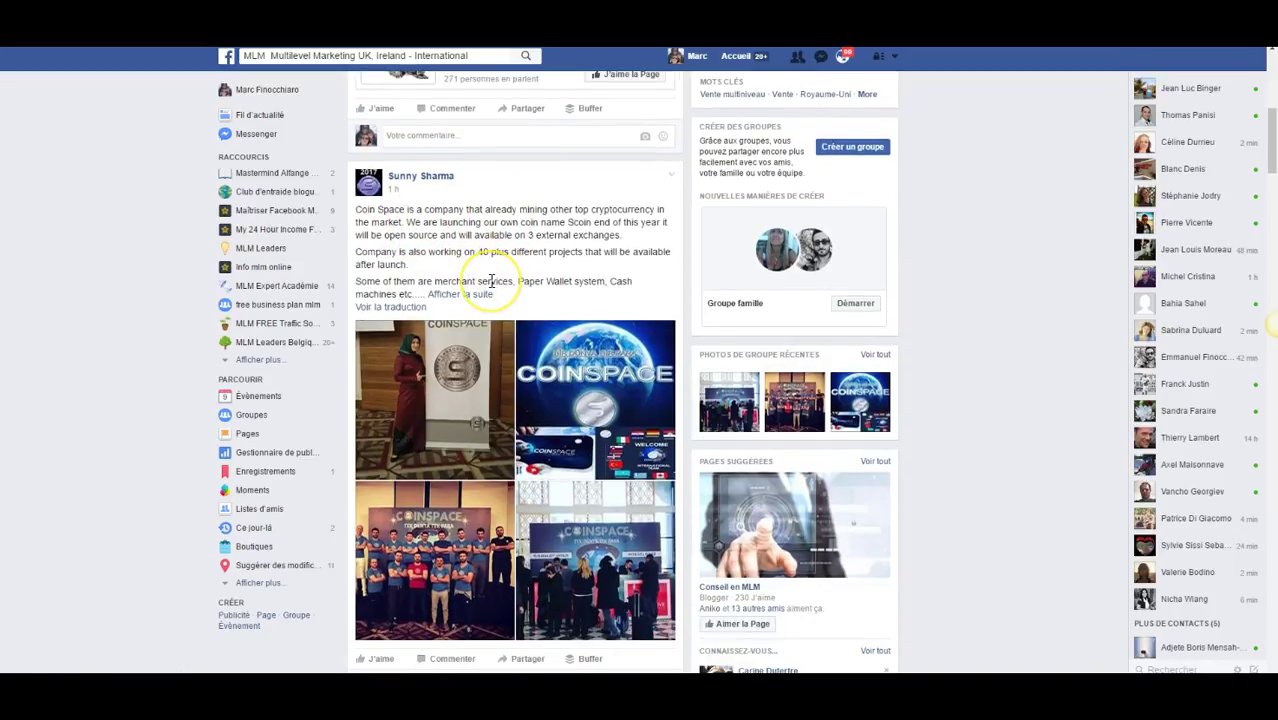
pyautogui.scroll(-6, 491, 281)
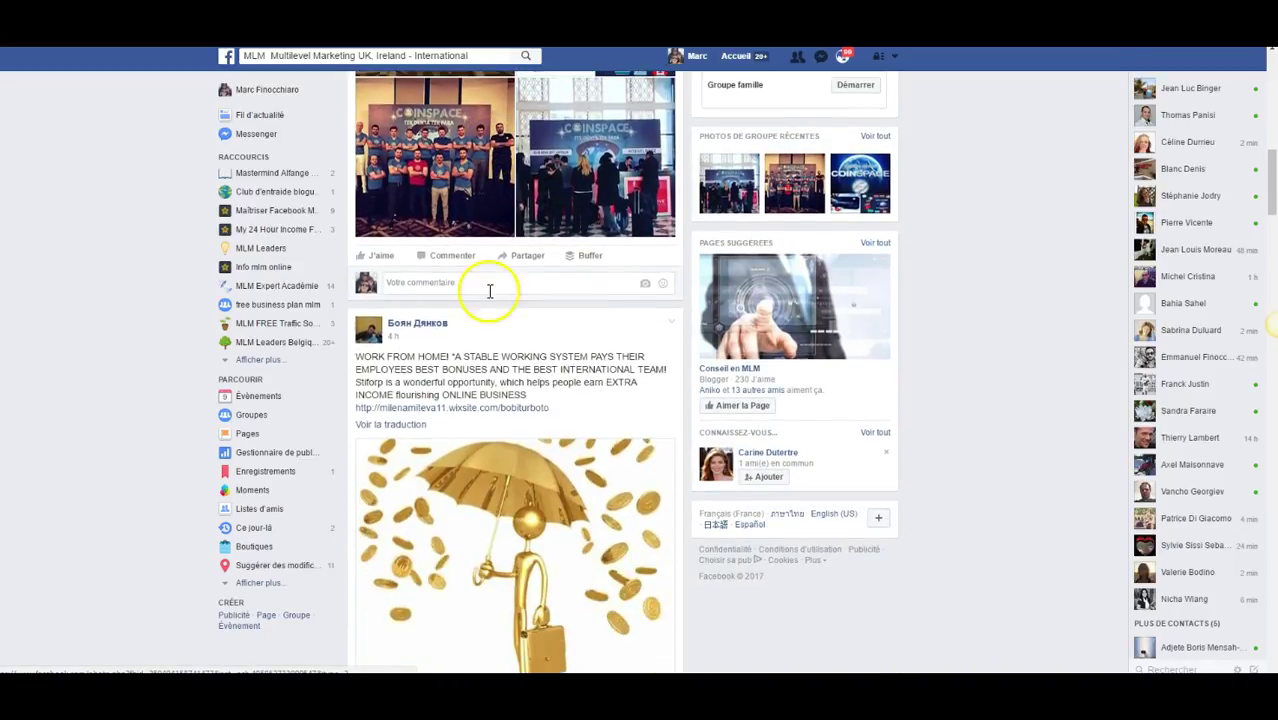
pyautogui.scroll(-2, 428, 342)
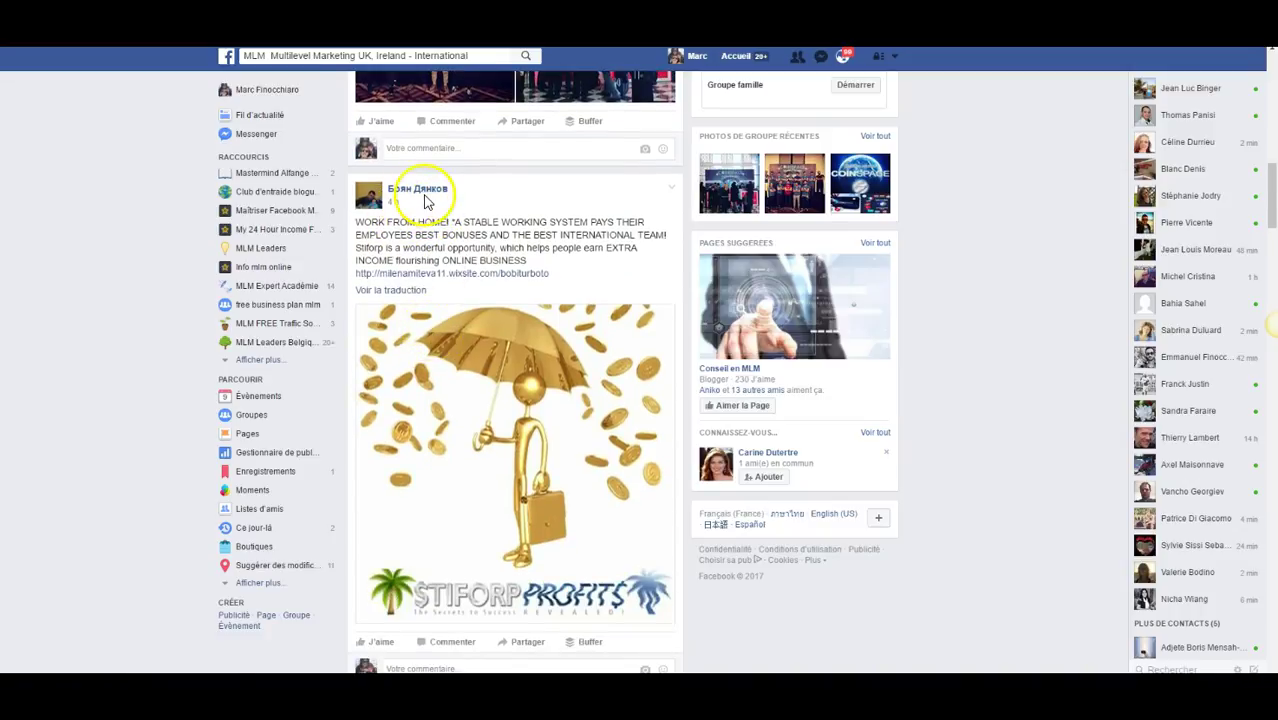
pyautogui.scroll(-5, 462, 228)
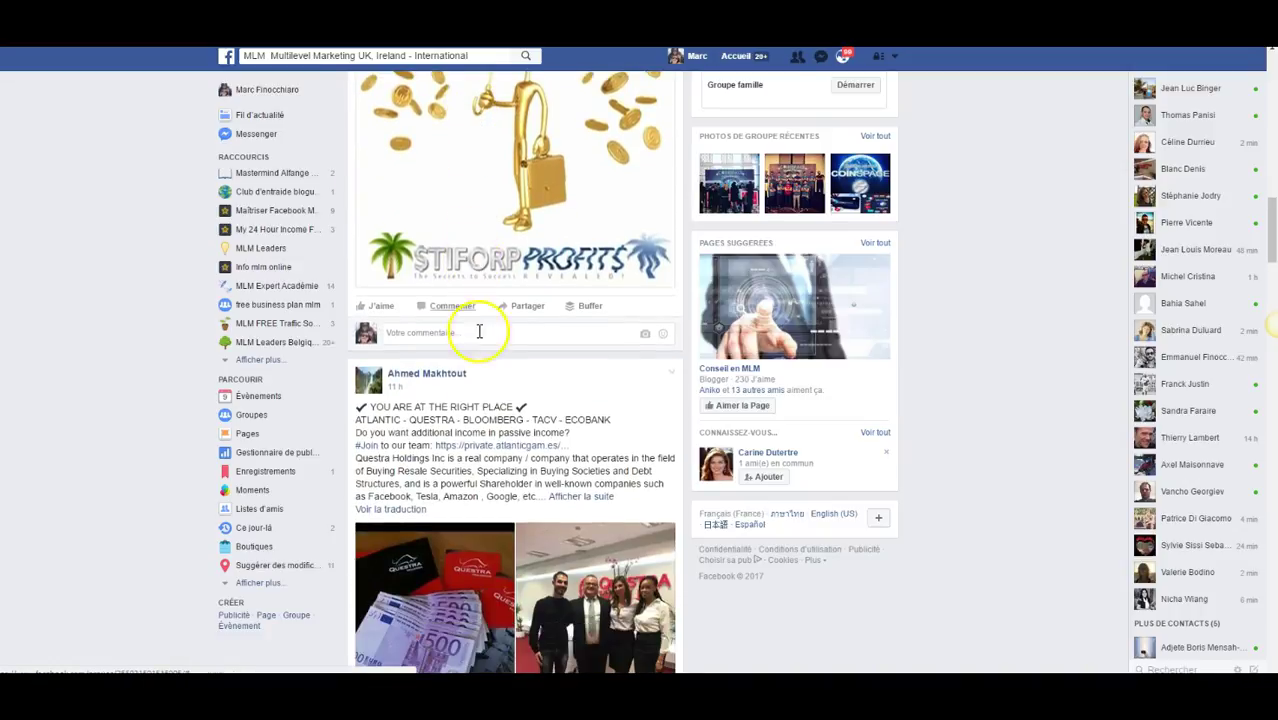
pyautogui.scroll(-6, 433, 445)
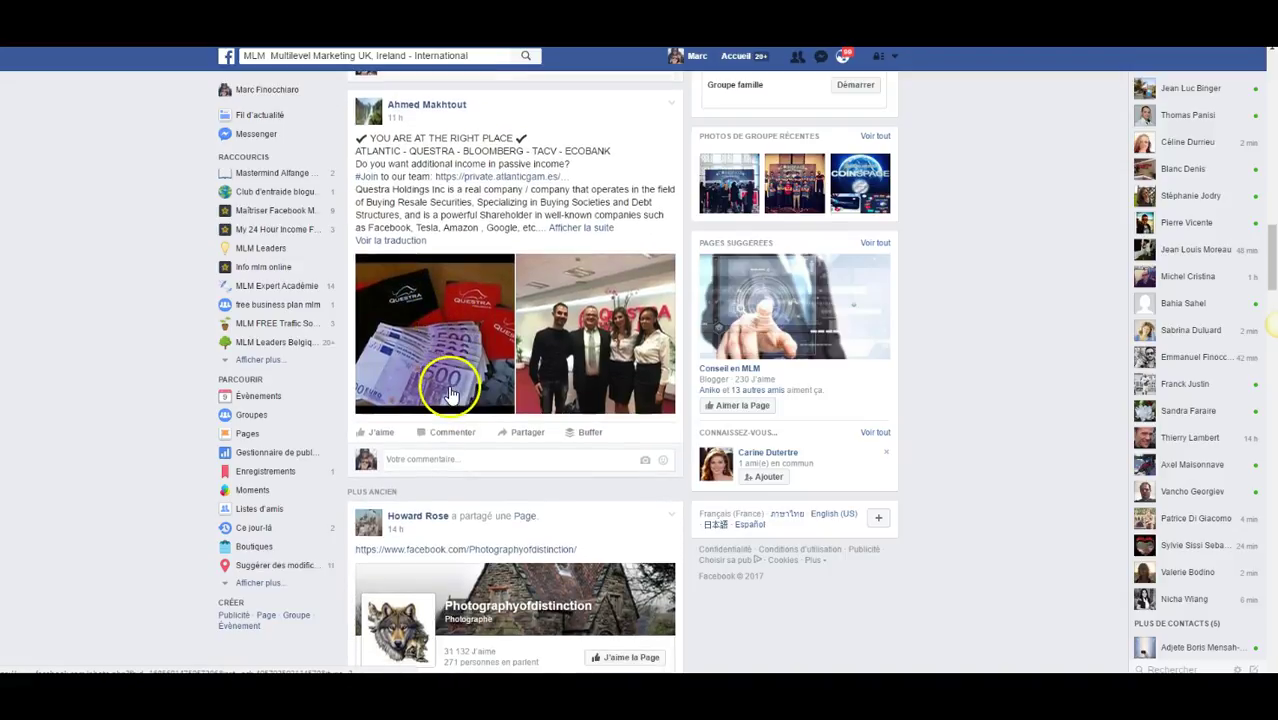
pyautogui.scroll(-2, 452, 385)
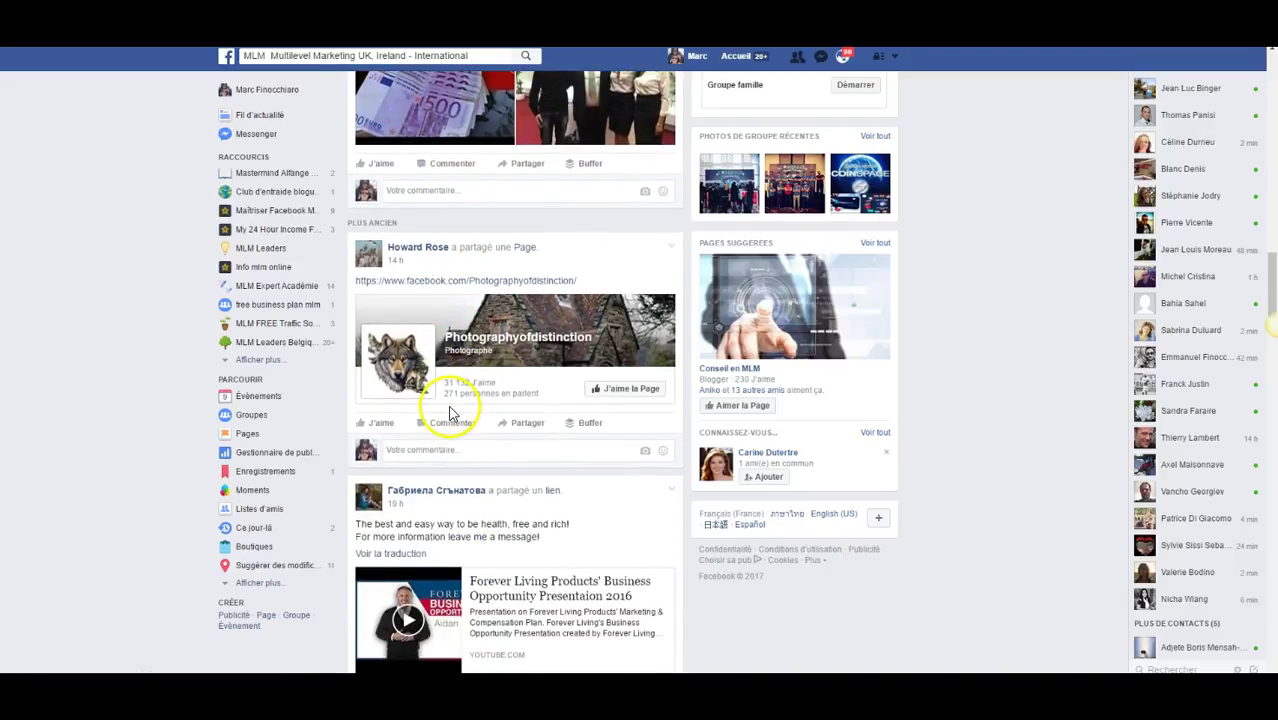
pyautogui.scroll(-3, 449, 411)
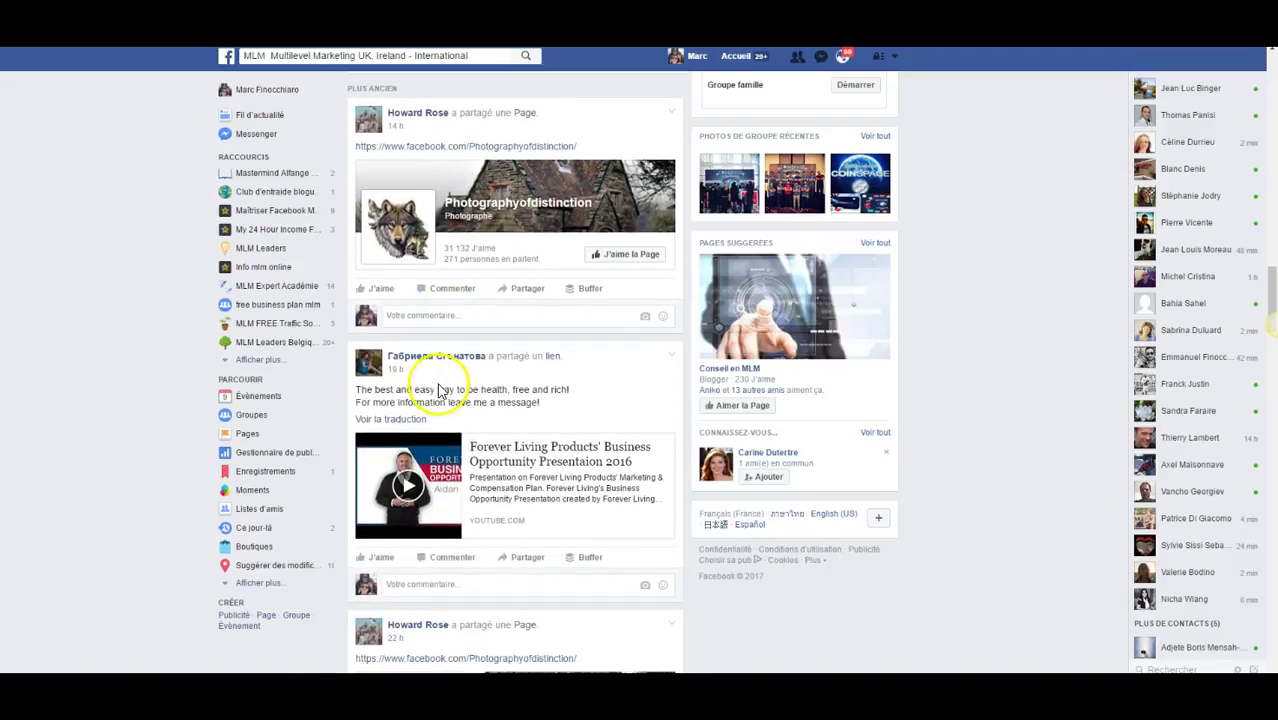
pyautogui.scroll(-5, 465, 395)
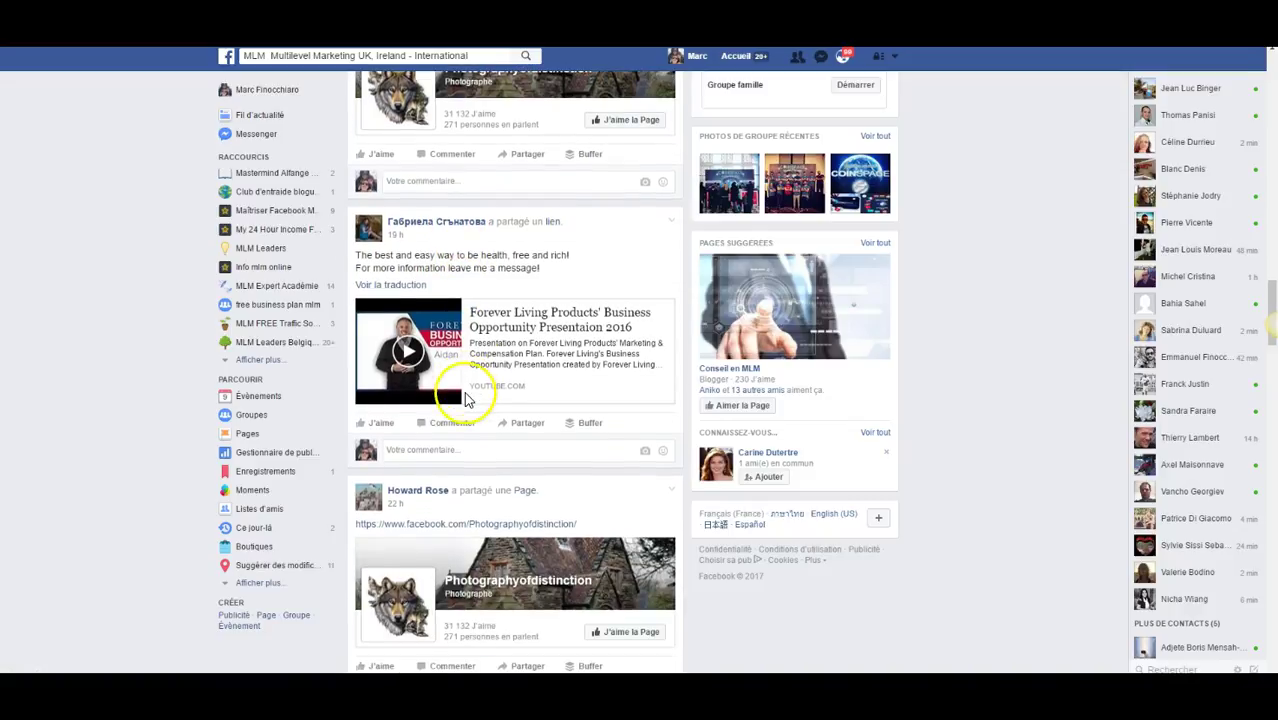
pyautogui.scroll(4, 465, 405)
pyautogui.scroll(-8, 465, 413)
pyautogui.scroll(3, 464, 413)
# Switch to Excel and enter GRECE as the Pays of the MLM Multilevel Marketing UK, Ireland - International group.
pyautogui.hotkey('alt', 'Tab')
pyautogui.hotkey('ctrl', 'v')
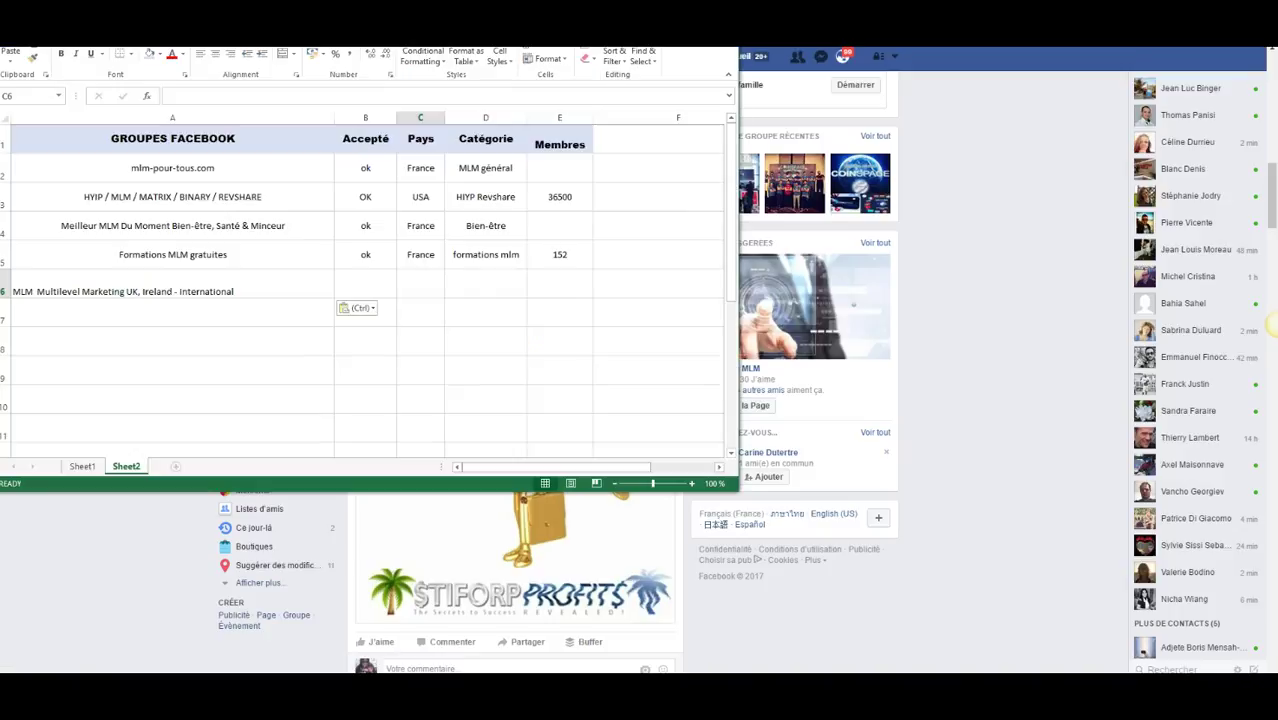
pyautogui.click(408, 283)
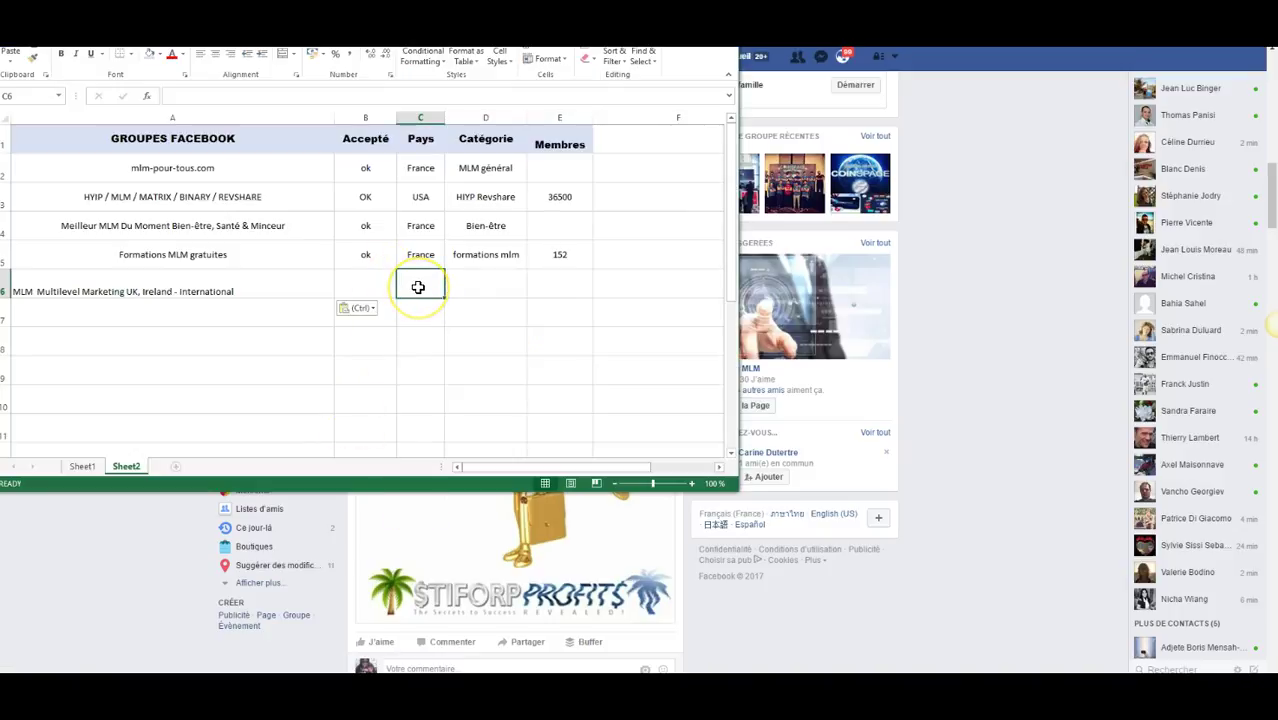
pyautogui.write('GRECE')
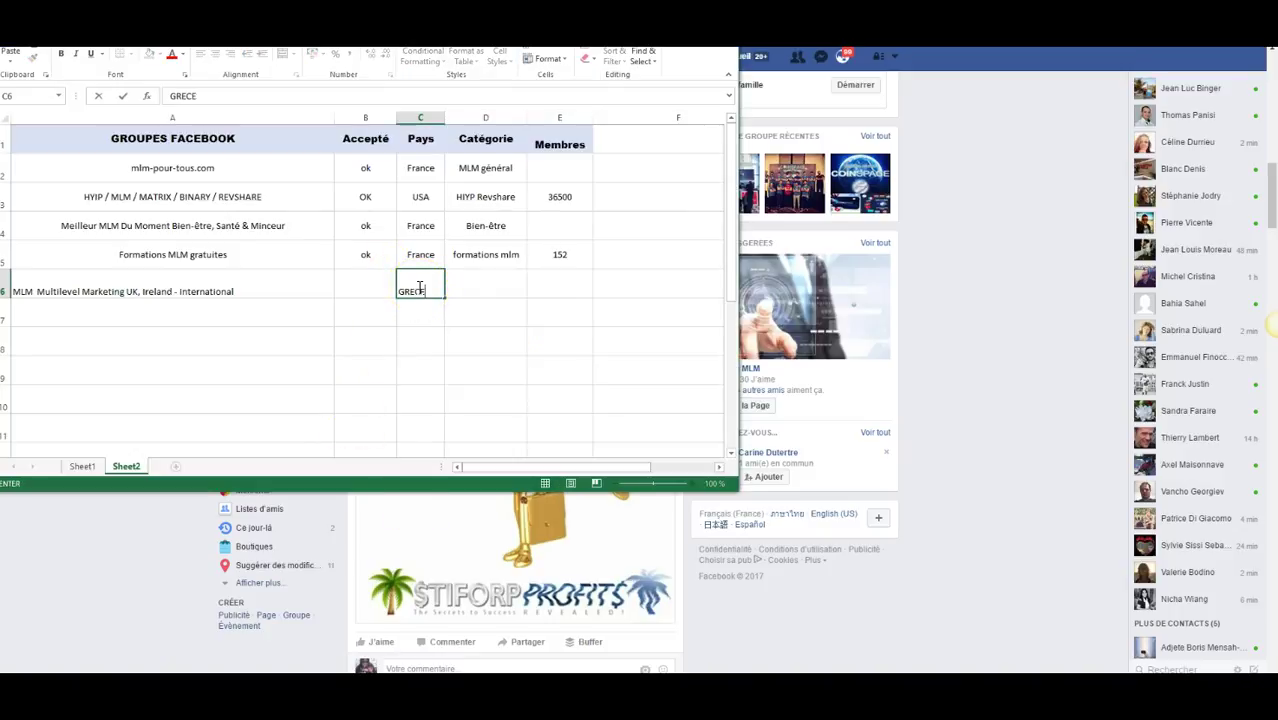
pyautogui.click(469, 281)
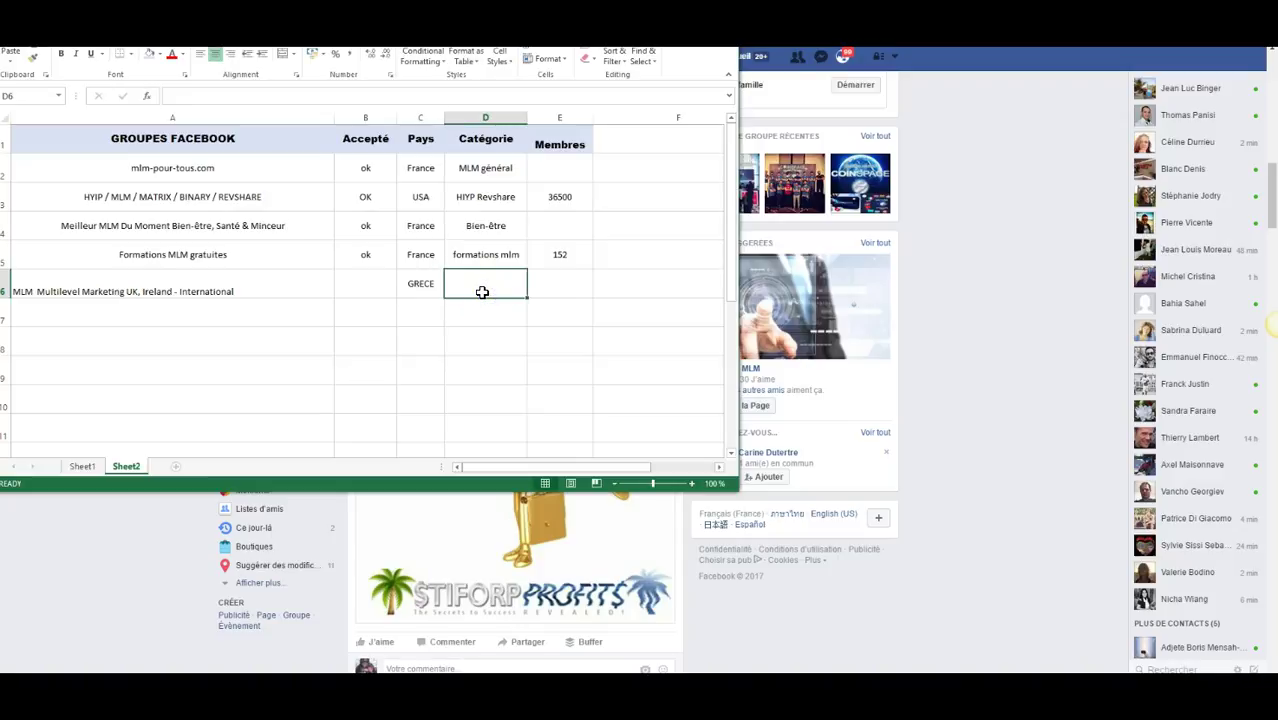
# Switch back to Facebook and recheck the group's posts and header for its country and type of content.
pyautogui.click(736, 586)
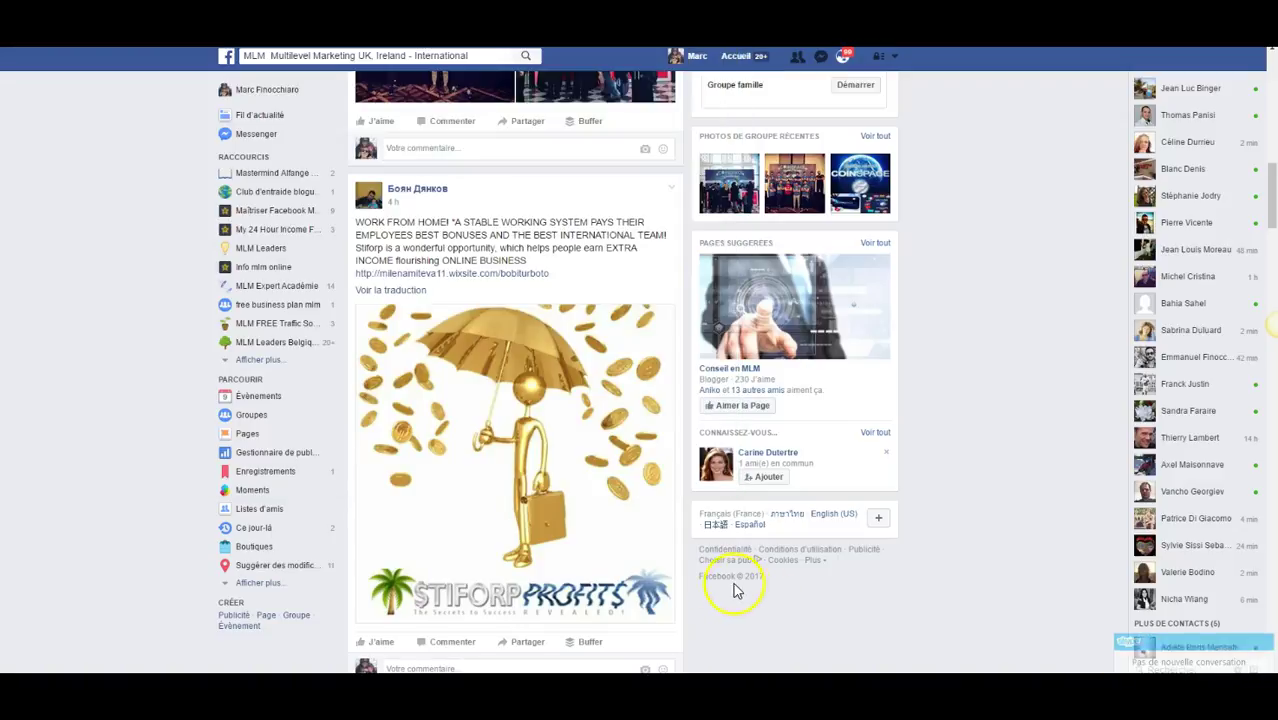
pyautogui.scroll(-1, 522, 549)
pyautogui.scroll(4, 543, 523)
pyautogui.scroll(-1, 543, 523)
pyautogui.scroll(3, 522, 527)
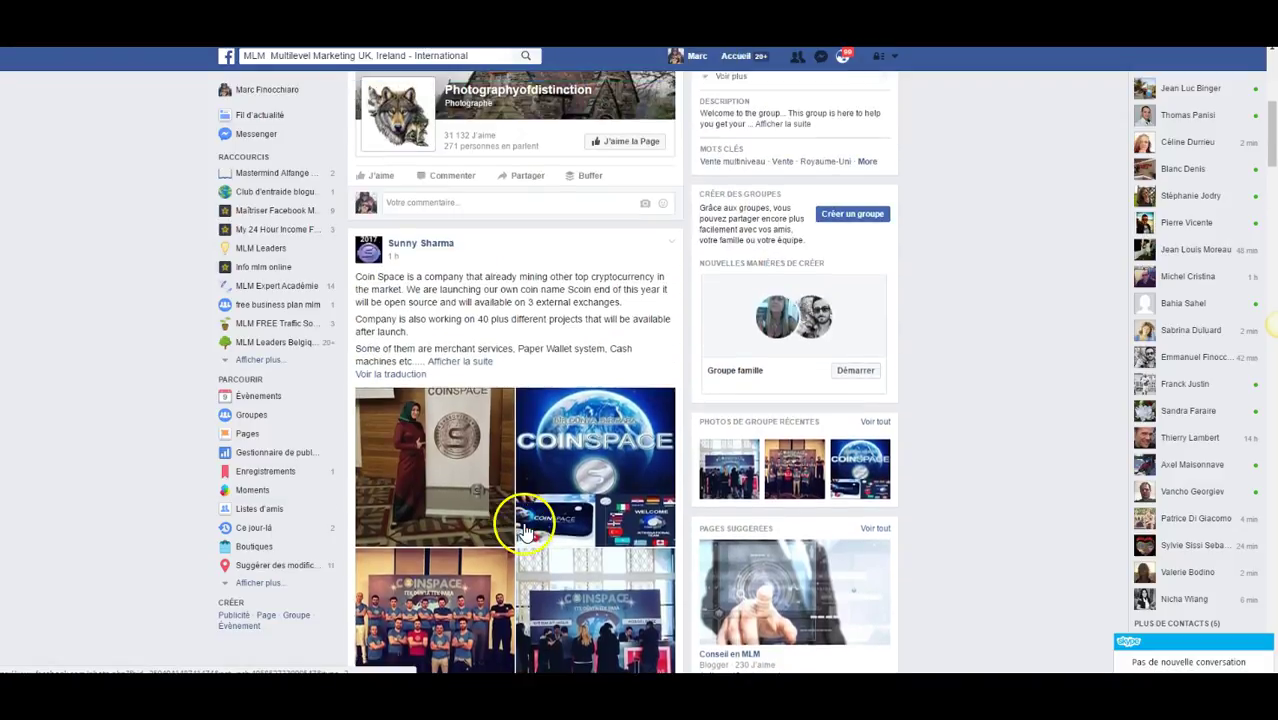
pyautogui.scroll(3, 536, 448)
pyautogui.scroll(-1, 534, 448)
pyautogui.scroll(3, 534, 448)
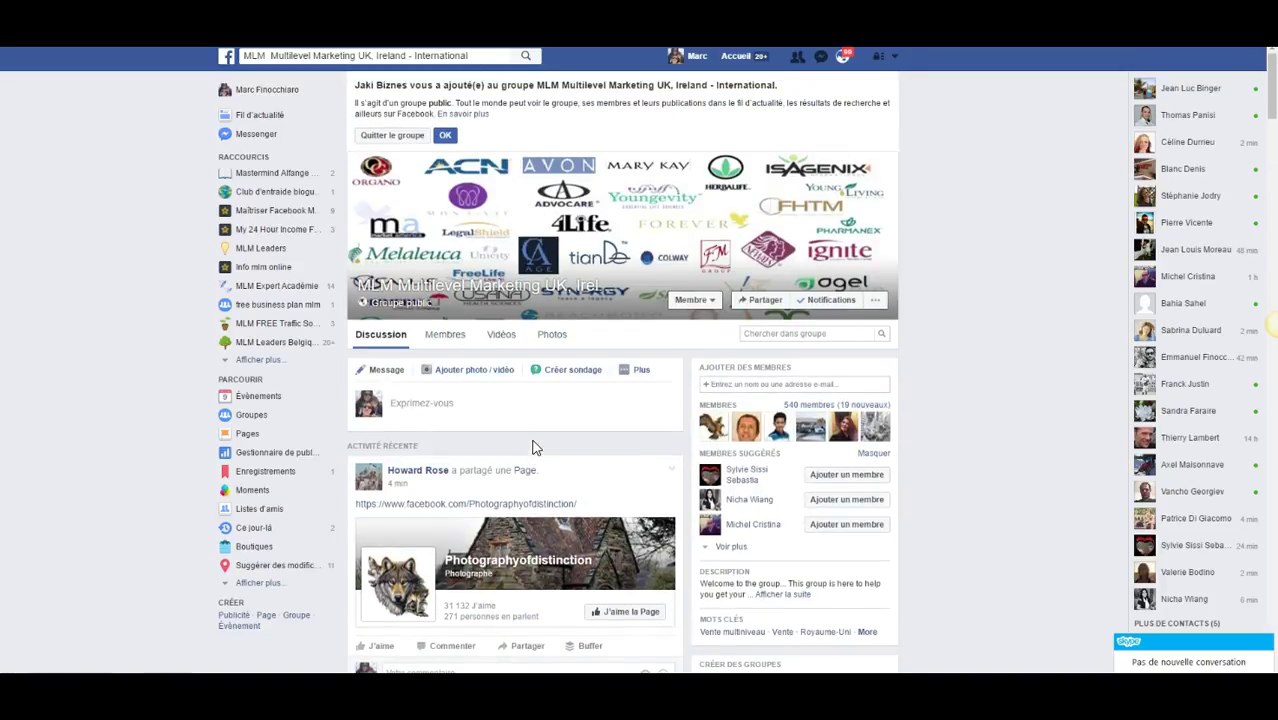
pyautogui.scroll(-2, 534, 448)
pyautogui.scroll(15, 535, 450)
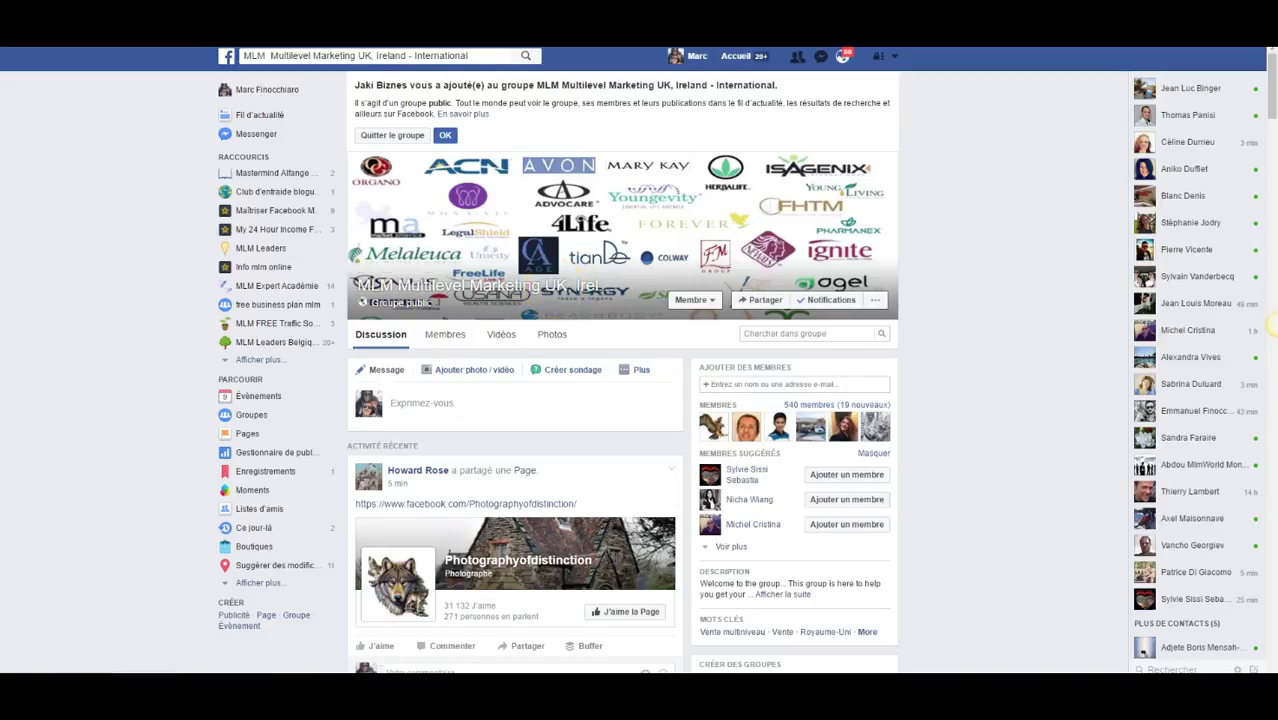
# In the Excel row for MLM Multilevel Marketing UK, Ireland - International, set Pays to Irlande and Catégorie to MLM général.
pyautogui.hotkey('alt', 'Tab')
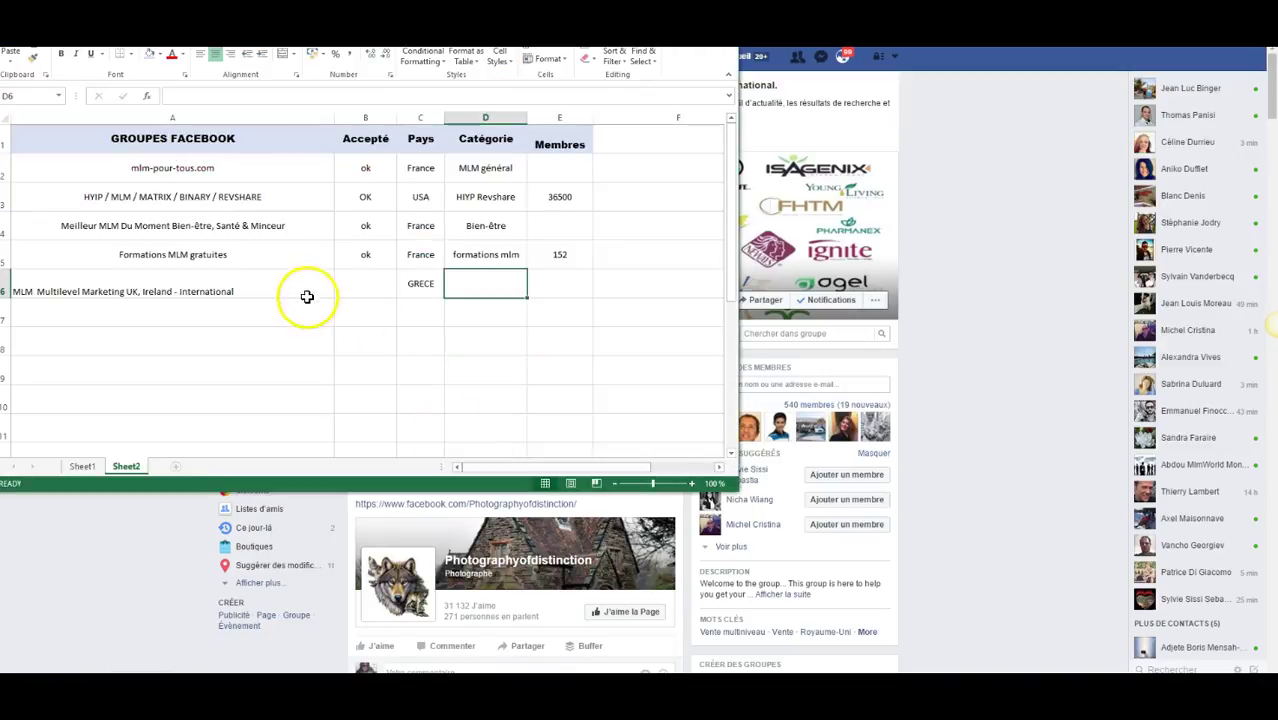
pyautogui.click(414, 286)
pyautogui.write('IRLA')
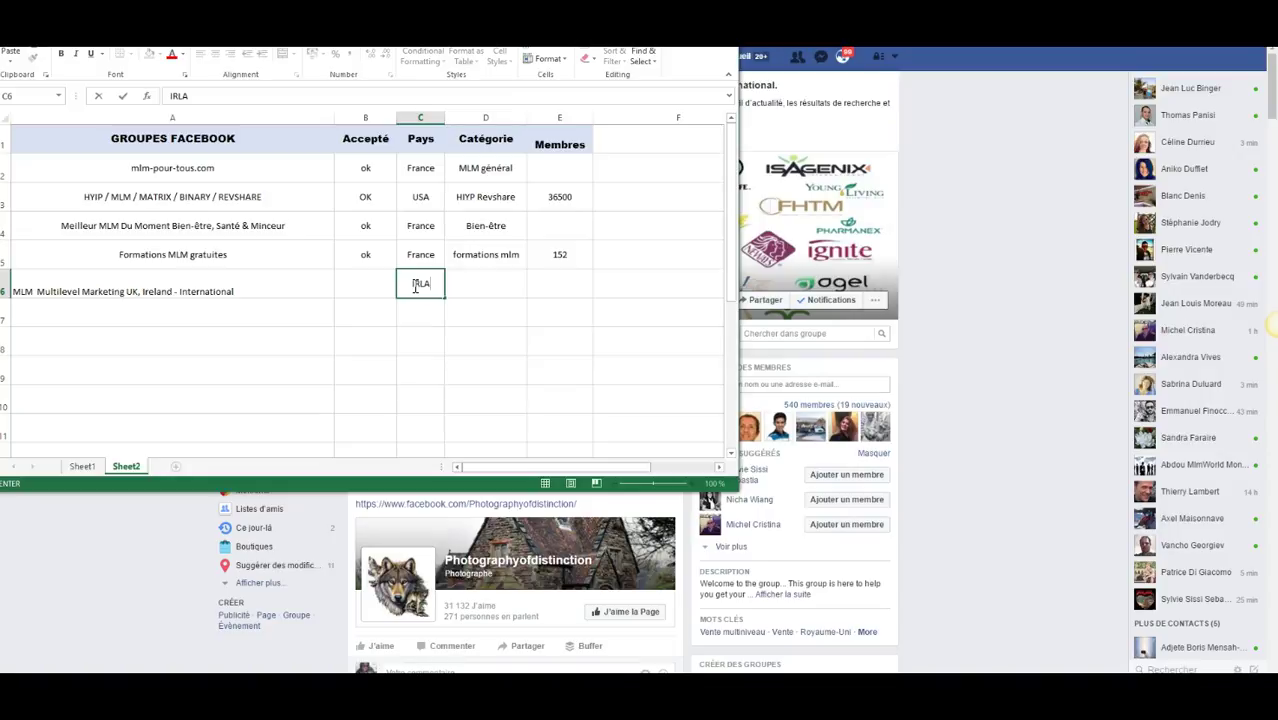
pyautogui.write('NDE')
pyautogui.click(511, 287)
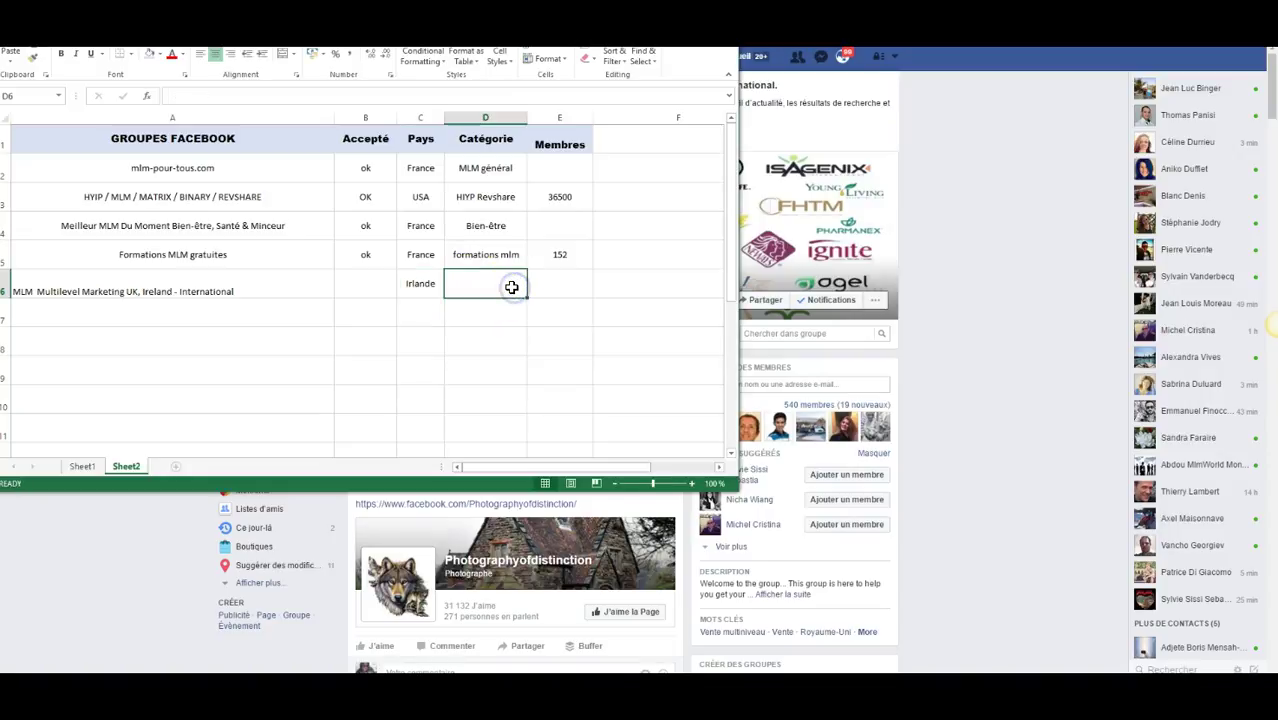
pyautogui.write('MLM')
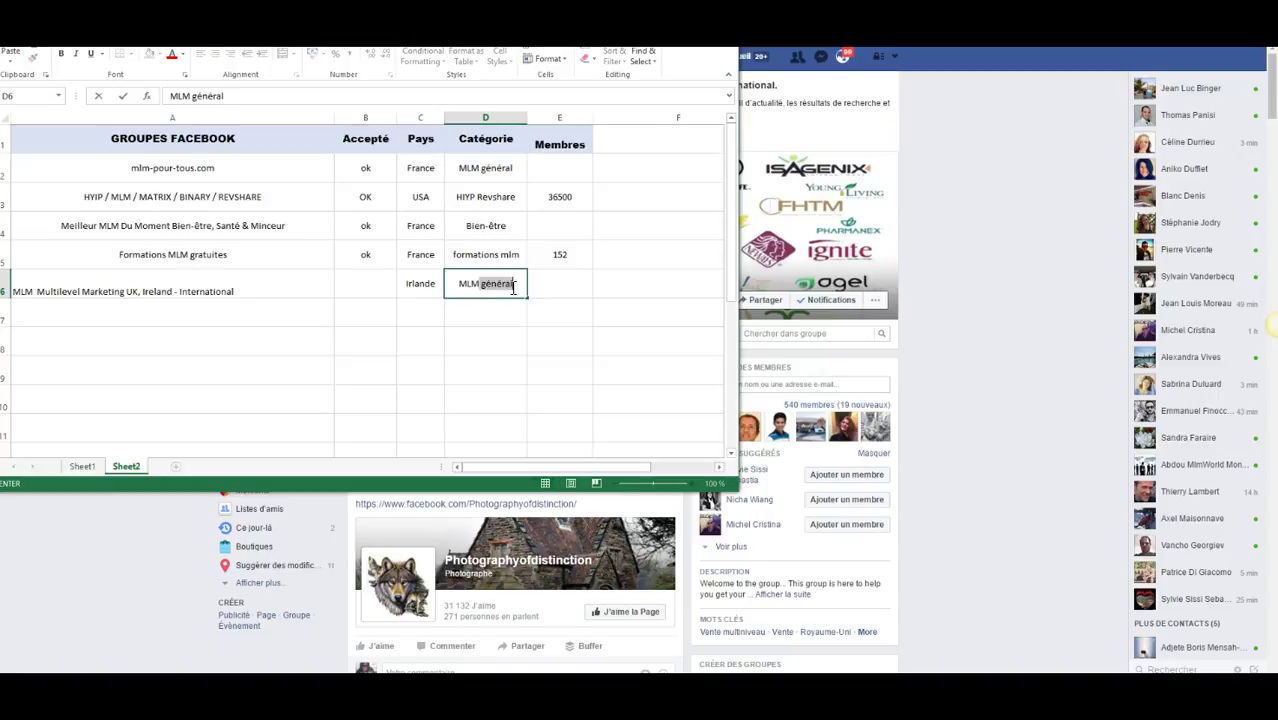
# Check the group's member count on Facebook and enter 540 under Membres in its Excel row.
pyautogui.click(564, 285)
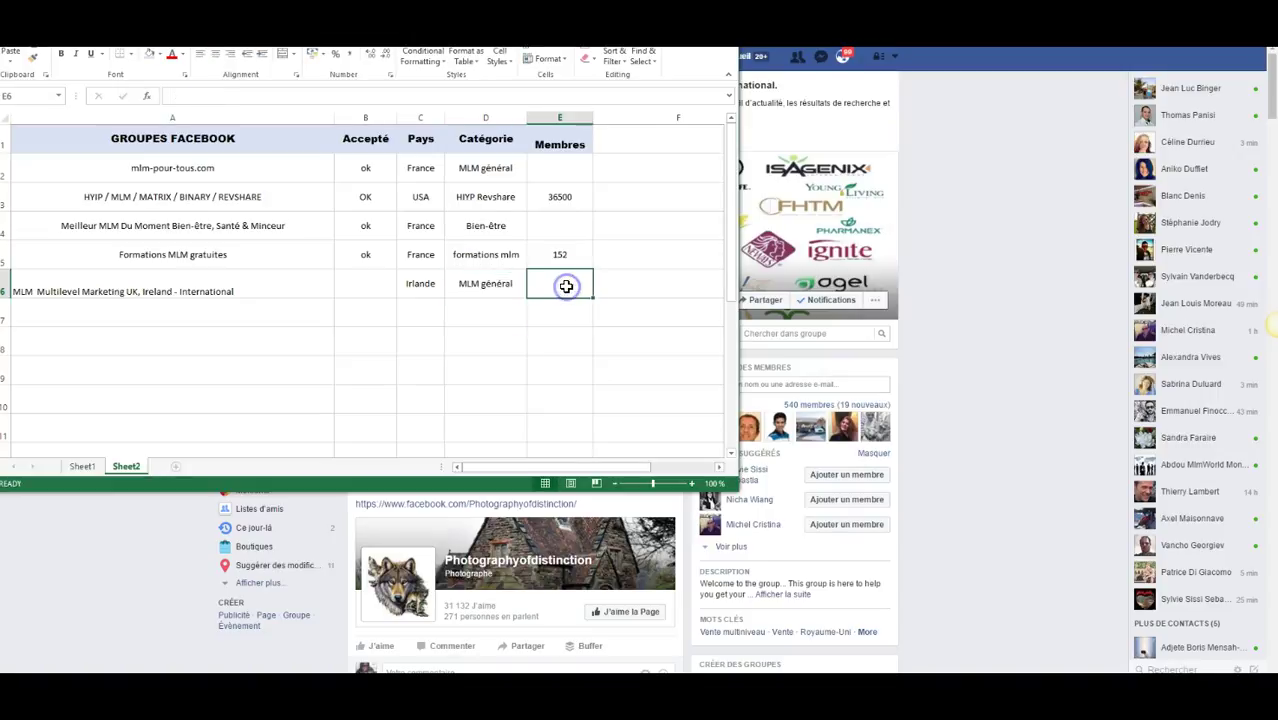
pyautogui.click(828, 364)
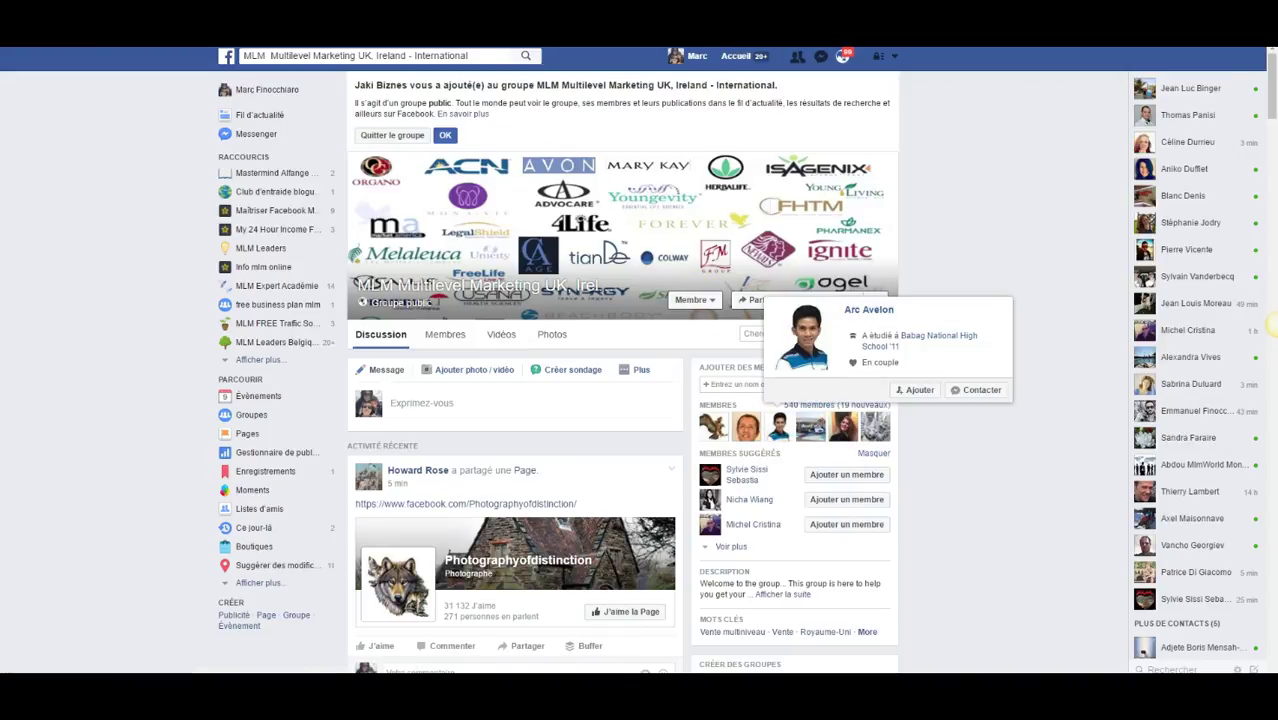
pyautogui.hotkey('alt', 'Tab')
pyautogui.write('540')
pyautogui.click(550, 340)
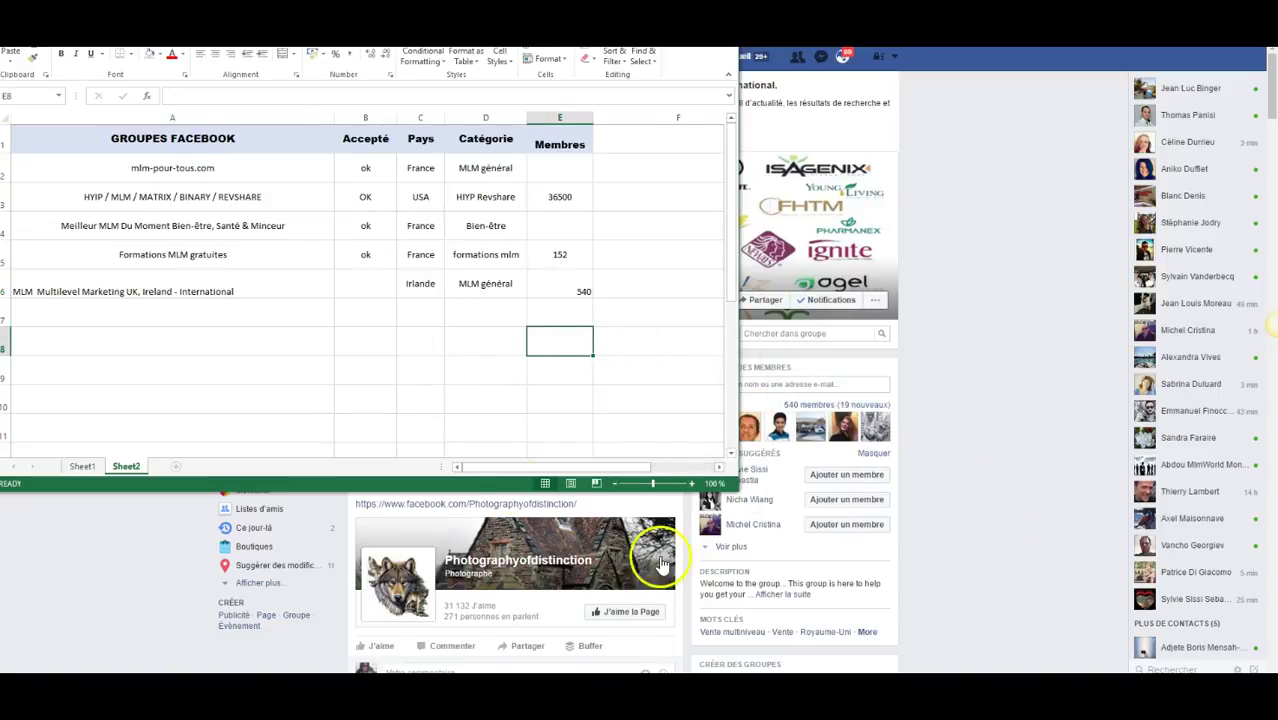
# Switch to Slack Social and start a new category for Facebook named mlm-angleterre-1.
pyautogui.click(950, 538)
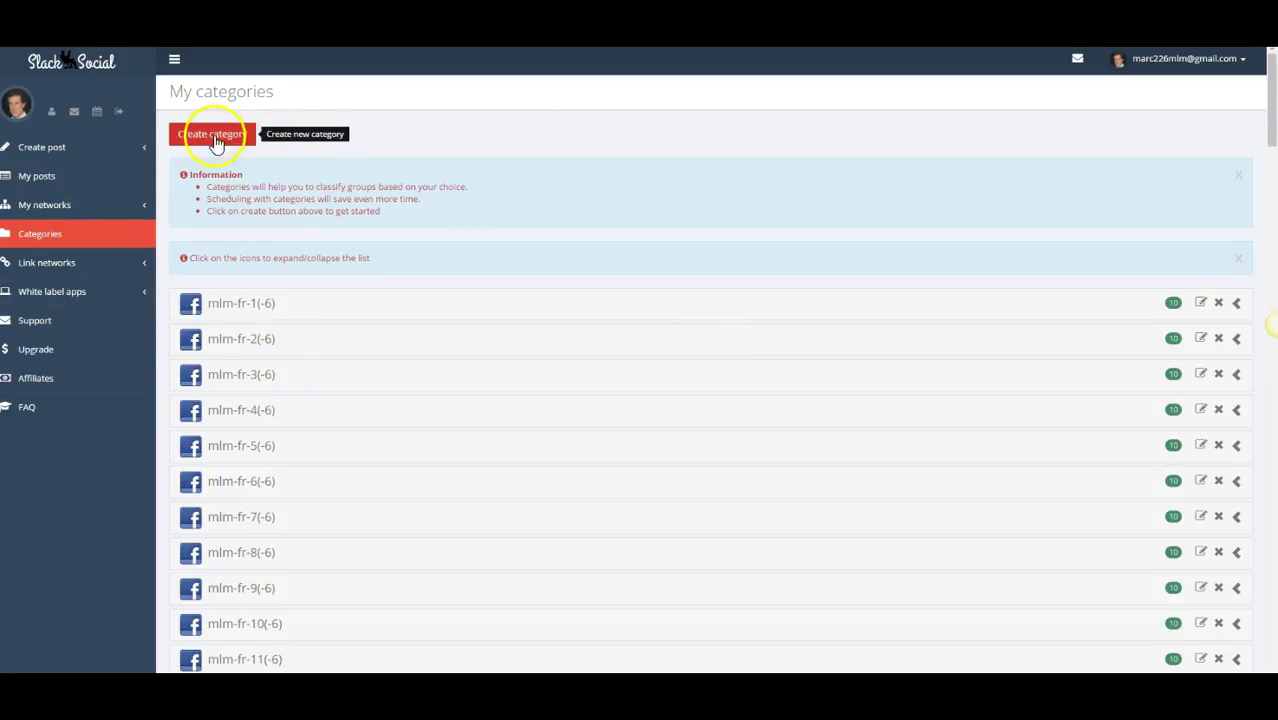
pyautogui.click(215, 138)
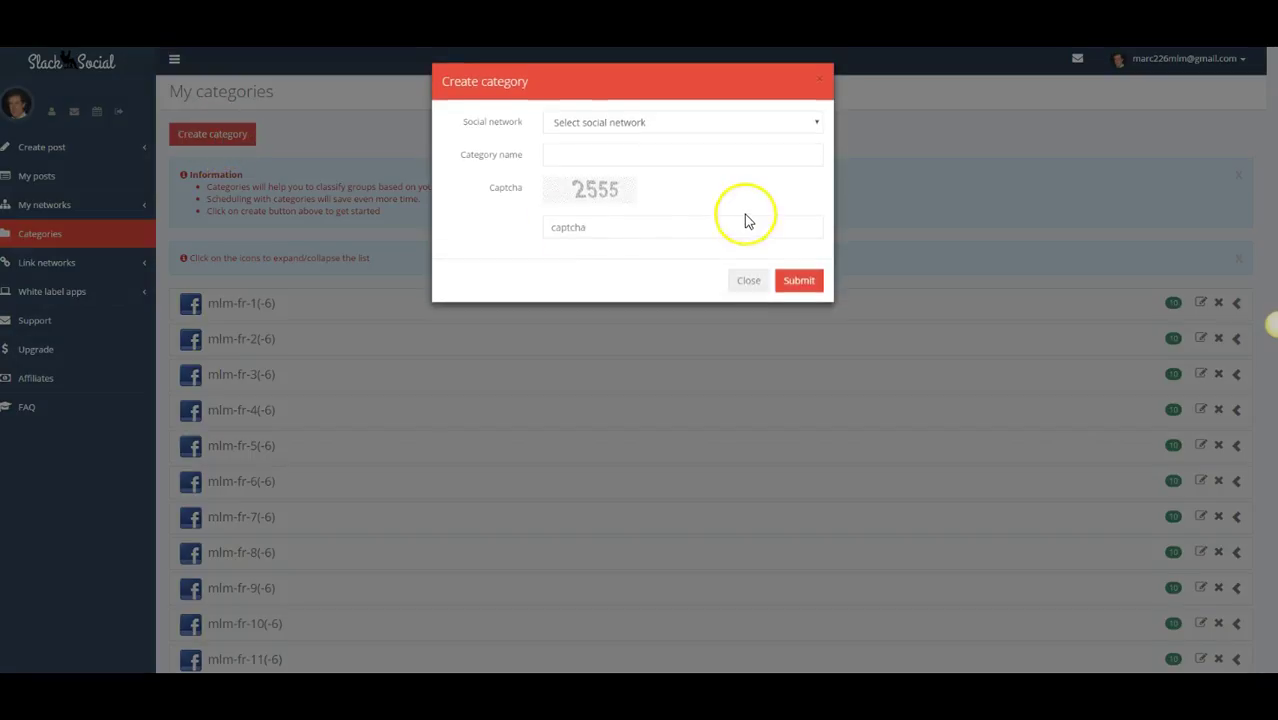
pyautogui.click(690, 124)
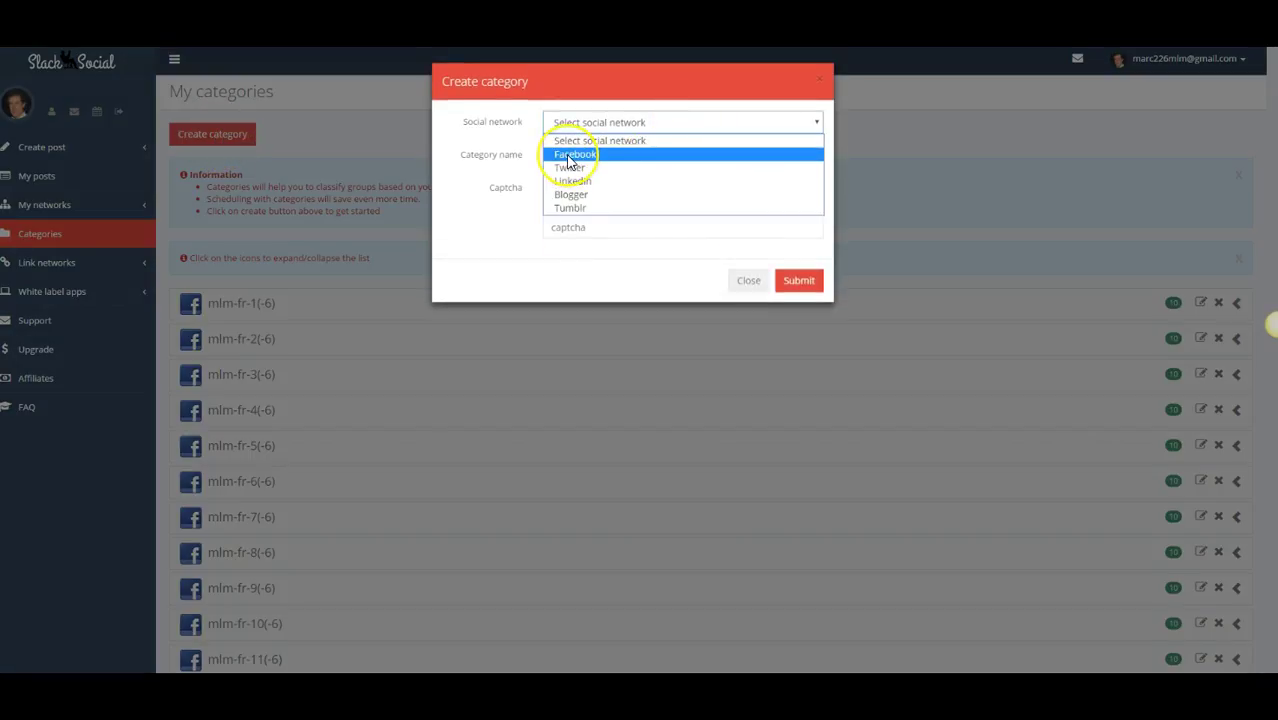
pyautogui.click(570, 156)
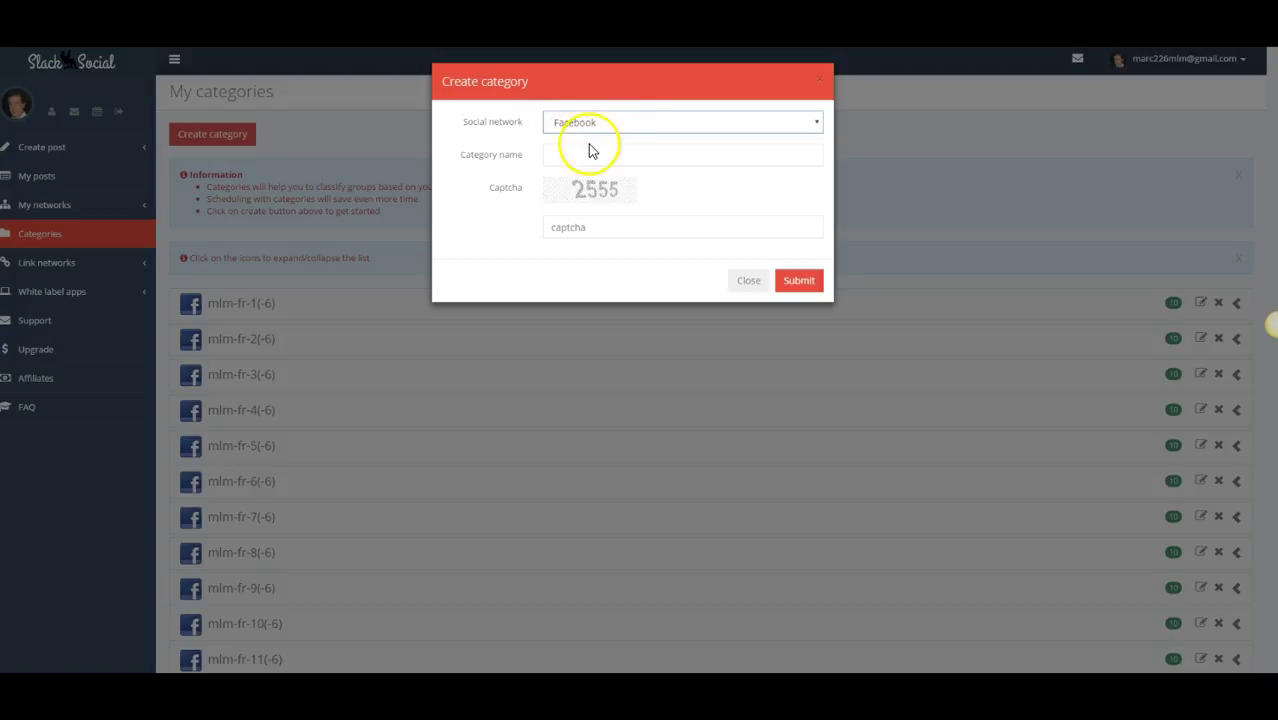
pyautogui.click(619, 150)
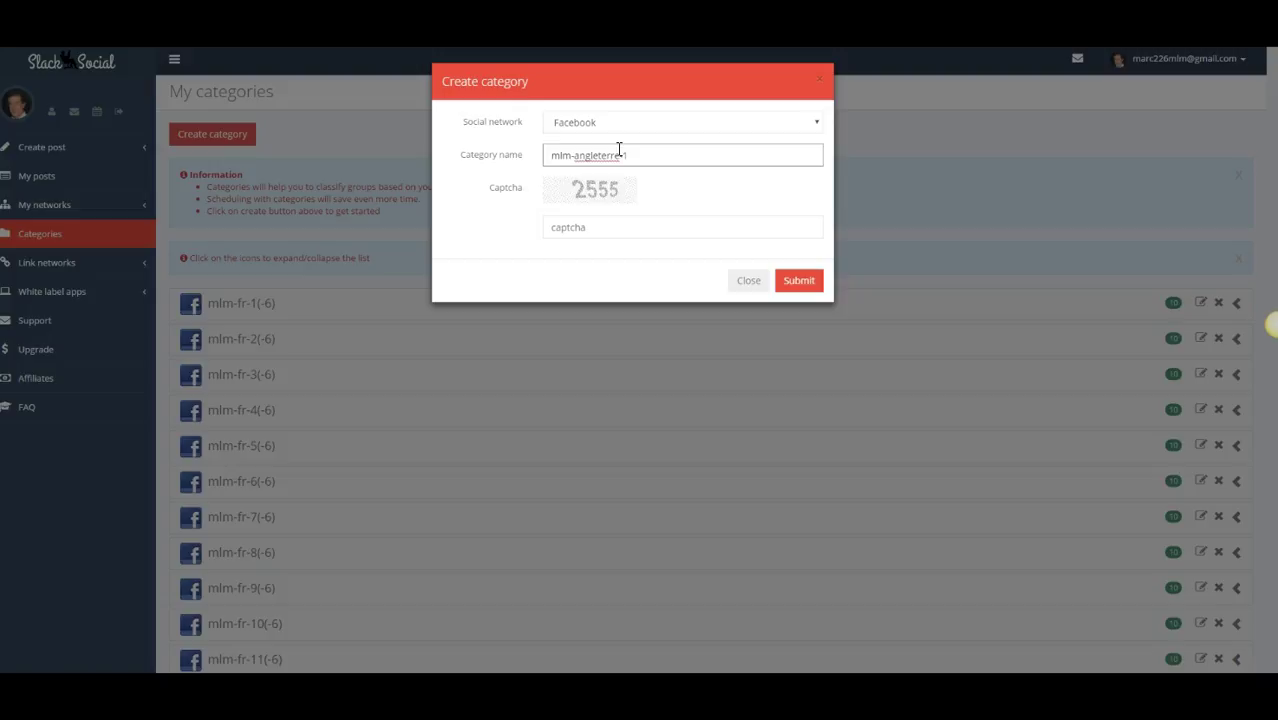
# Correct the spelling and extend the new category's name to mlm-Angleterre-général-1.
pyautogui.click(595, 155)
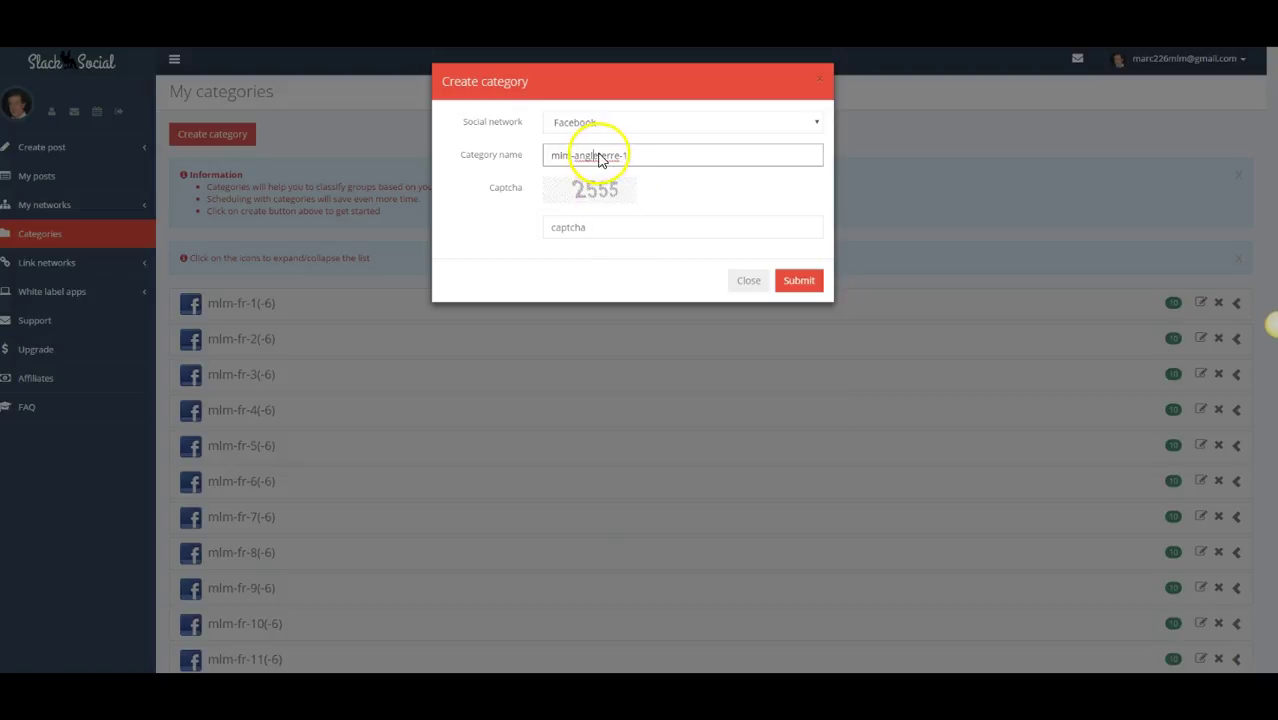
pyautogui.rightClick(598, 158)
pyautogui.click(626, 182)
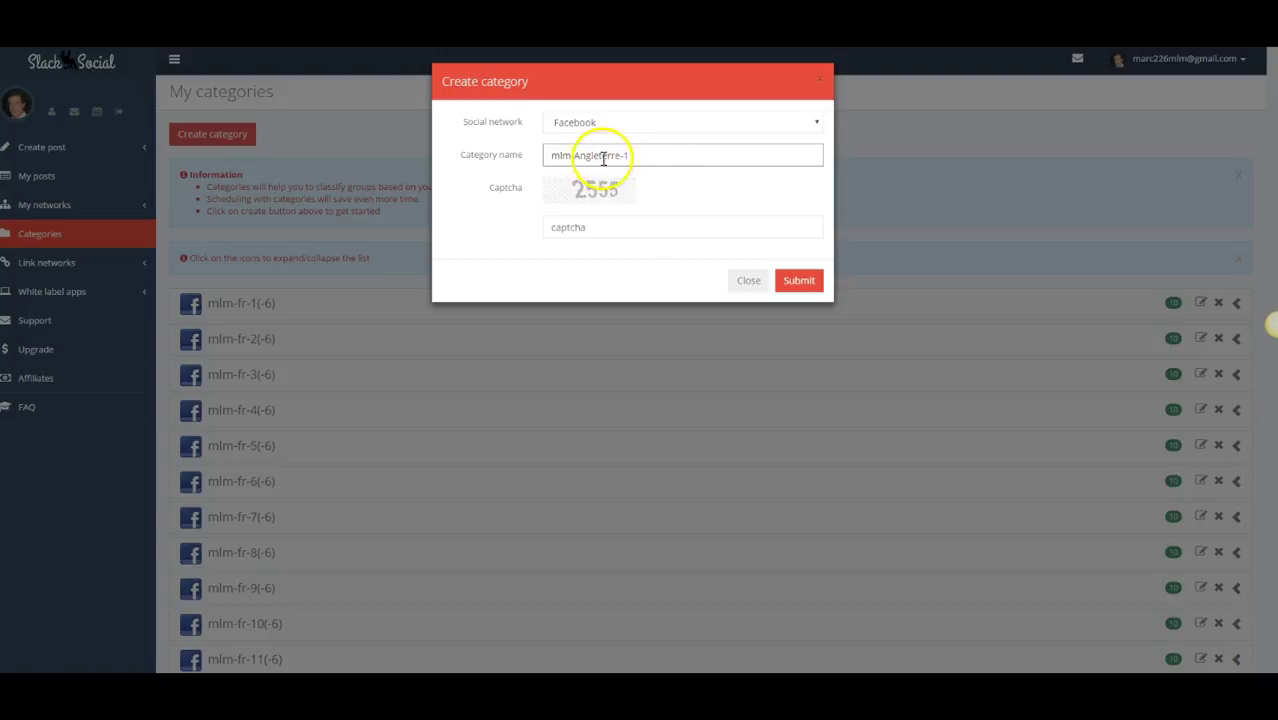
pyautogui.write('-')
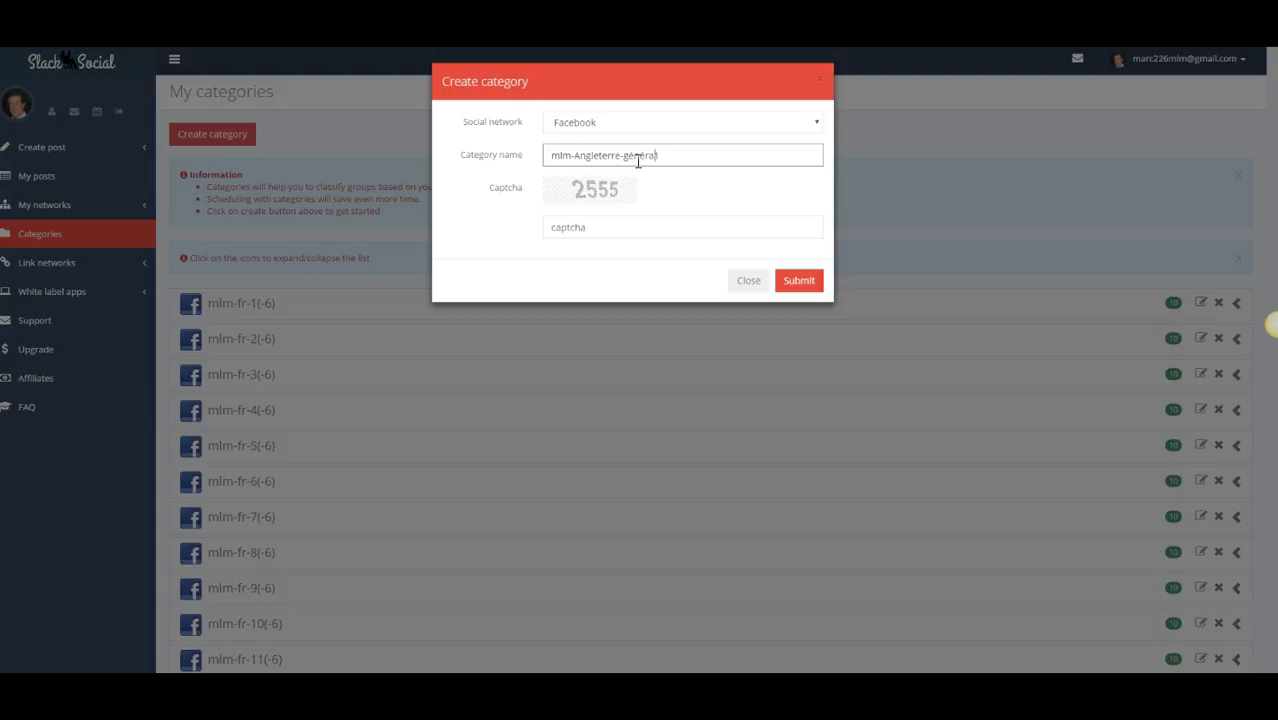
pyautogui.click(645, 161)
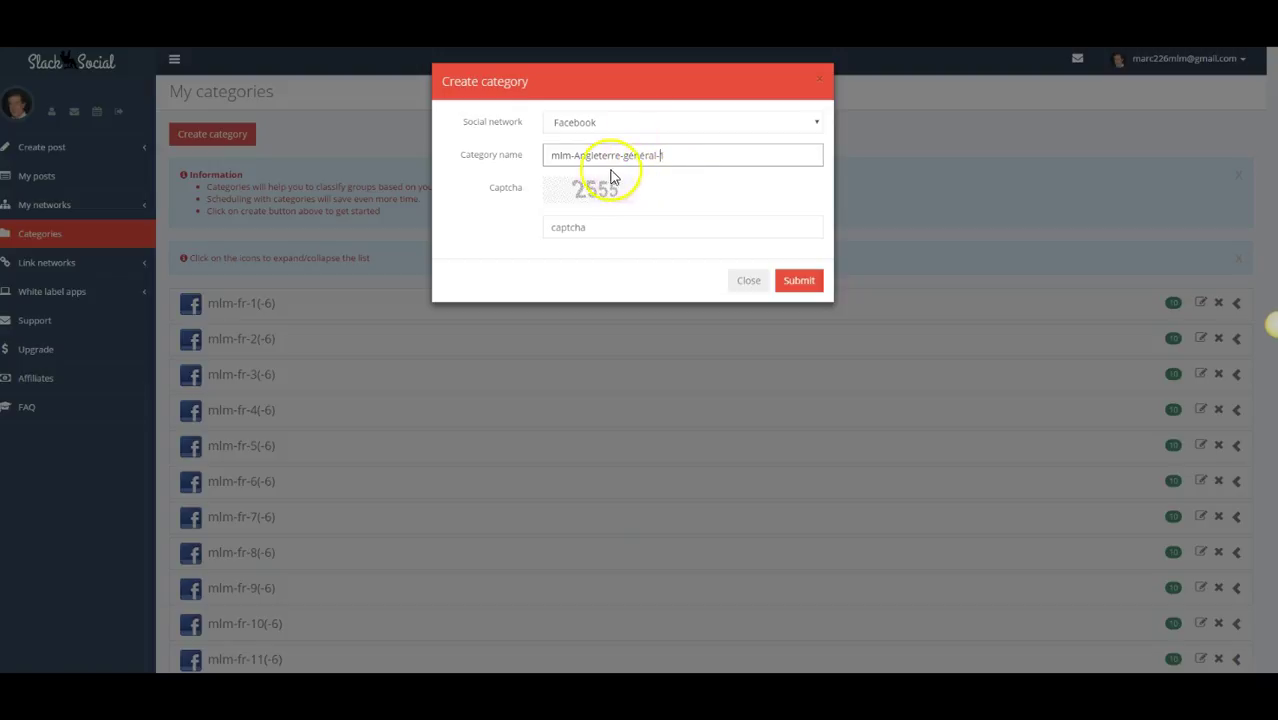
# Enter the captcha code, submit the new category and close its form.
pyautogui.click(605, 229)
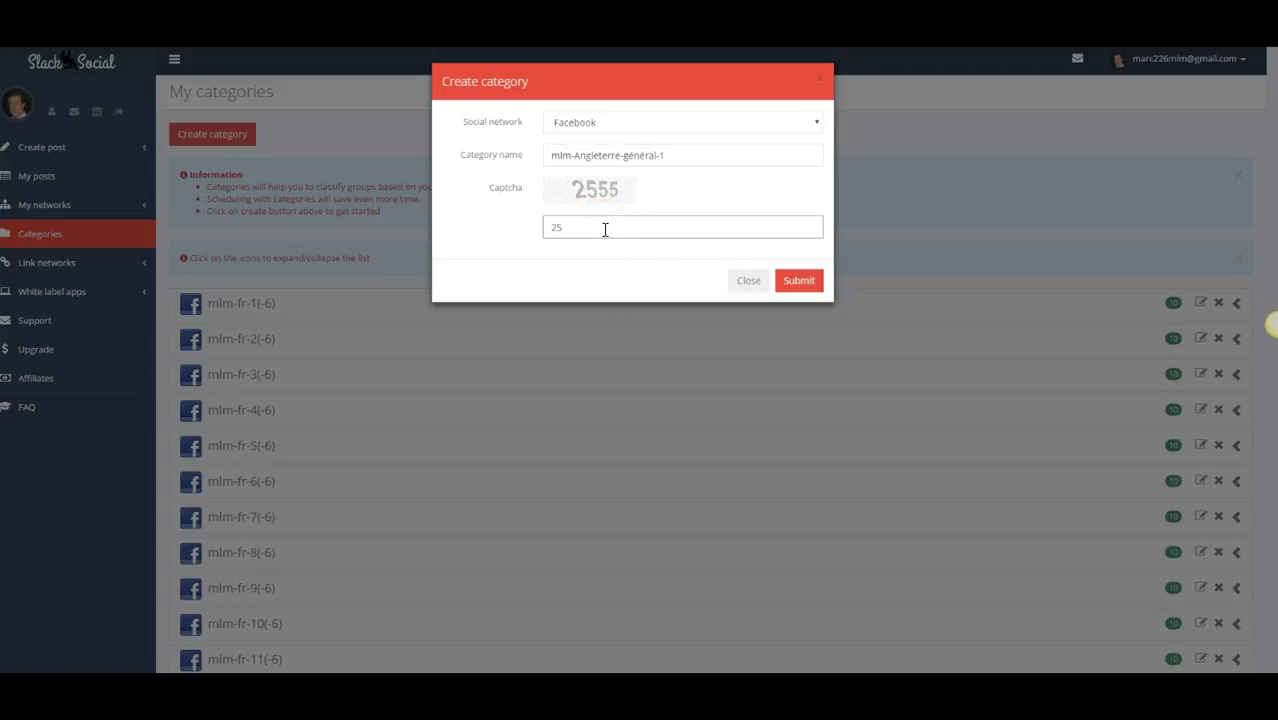
pyautogui.click(801, 280)
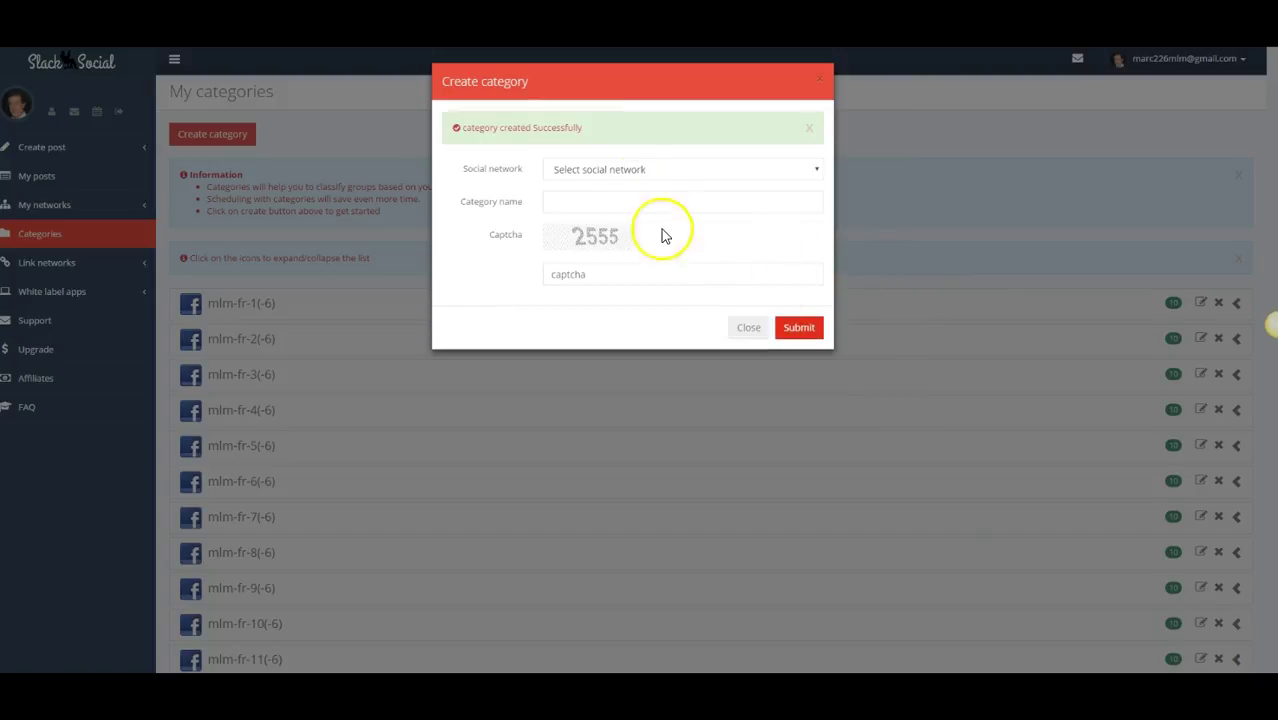
pyautogui.click(740, 331)
# Look through the list of categories, then switch to PowerPoint and review the slide on Les Catégories.
pyautogui.scroll(-4, 524, 240)
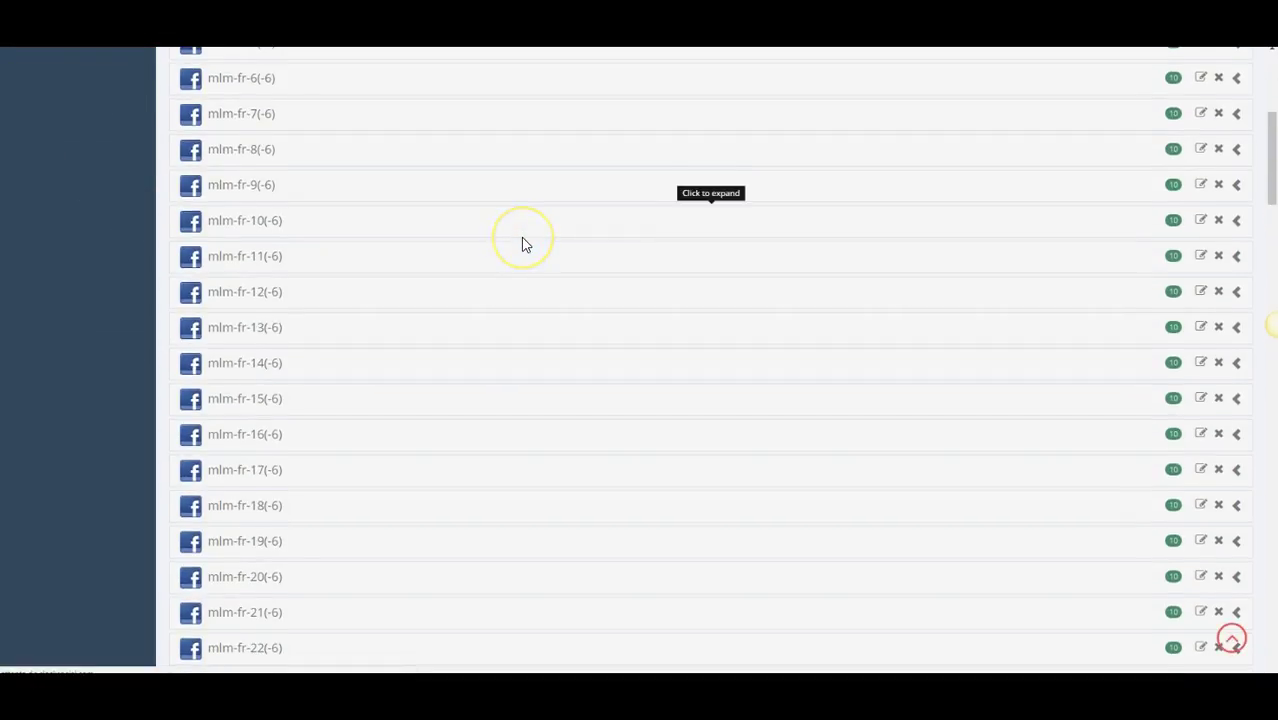
pyautogui.scroll(3, 522, 242)
pyautogui.scroll(-3, 528, 534)
pyautogui.scroll(4, 548, 536)
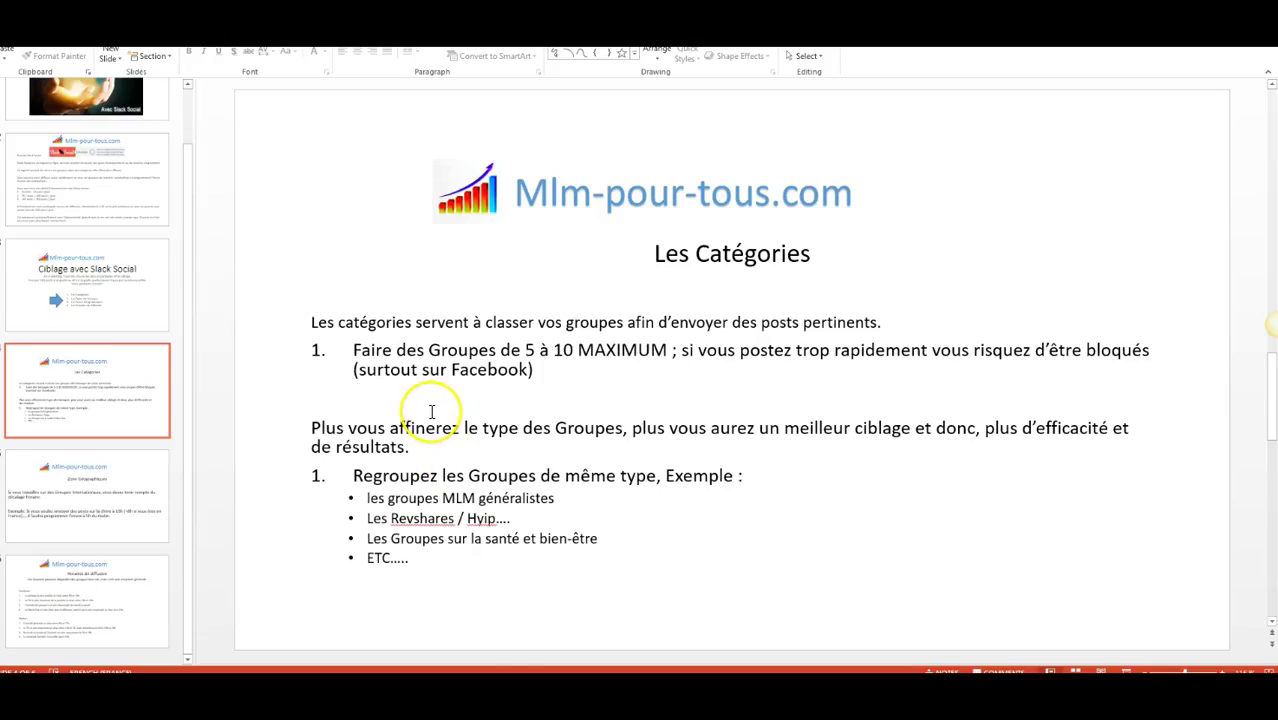
pyautogui.scroll(-1, 432, 411)
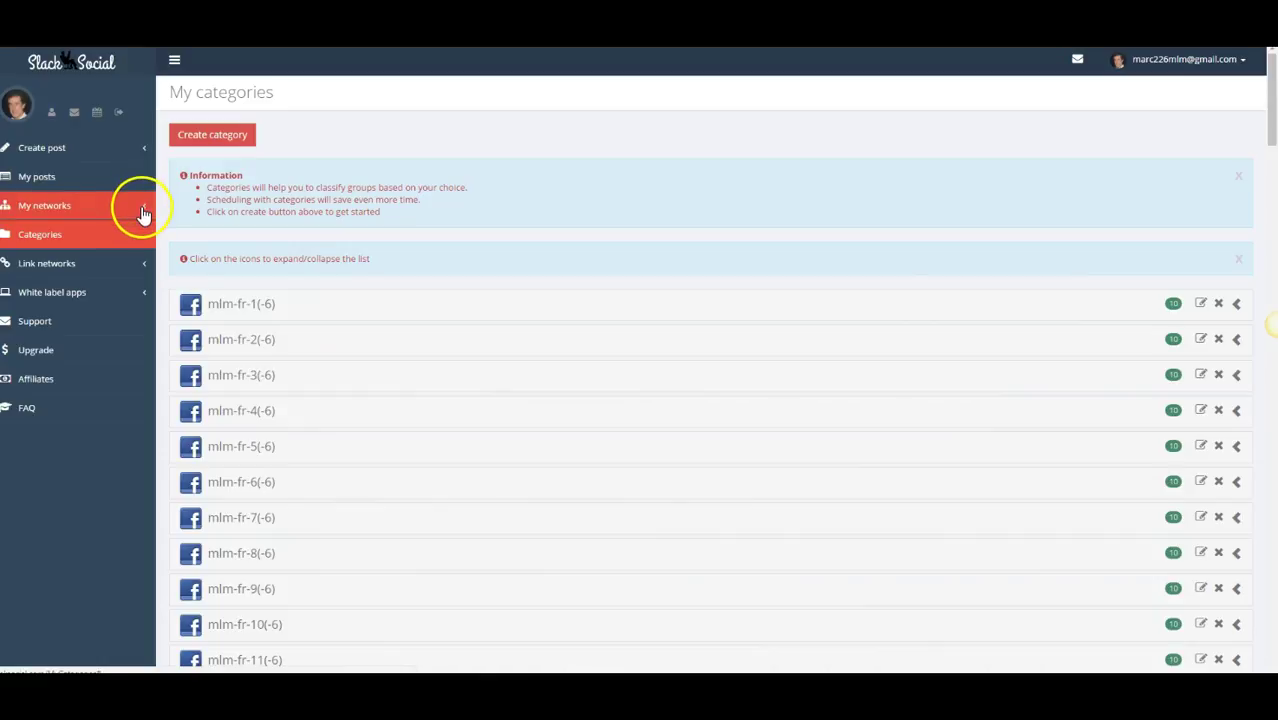
pyautogui.click(41, 150)
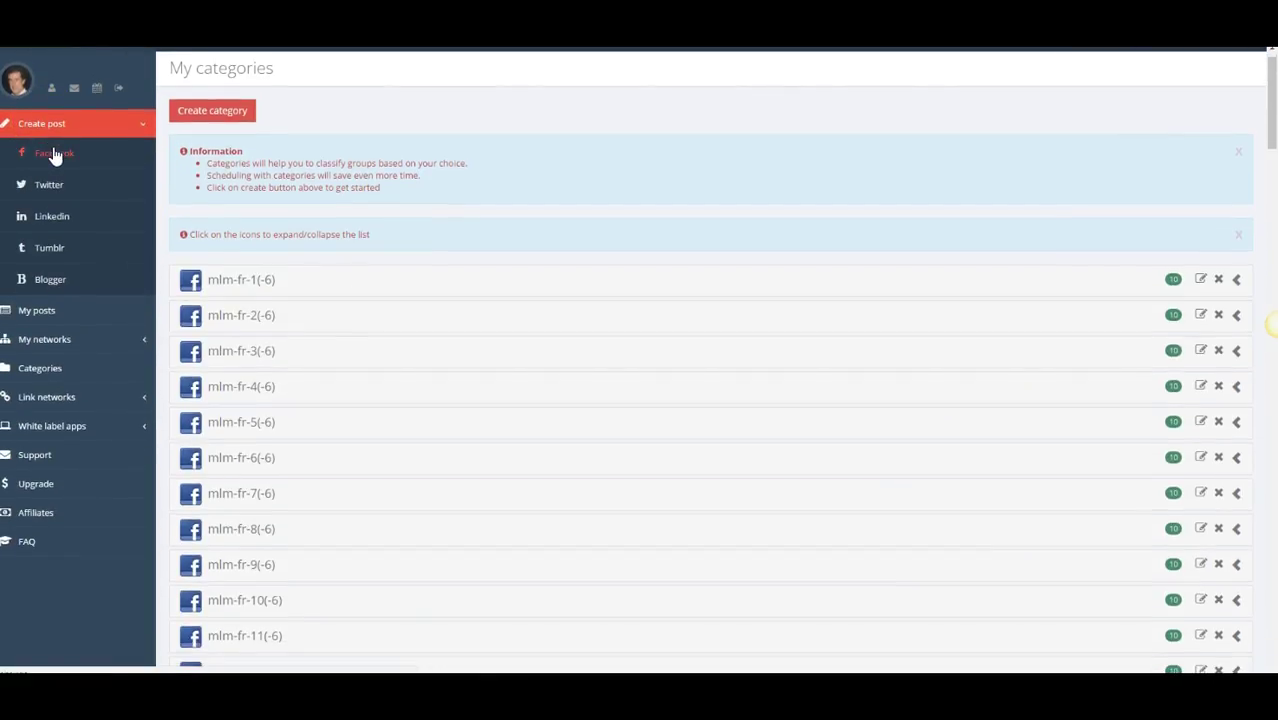
pyautogui.click(55, 154)
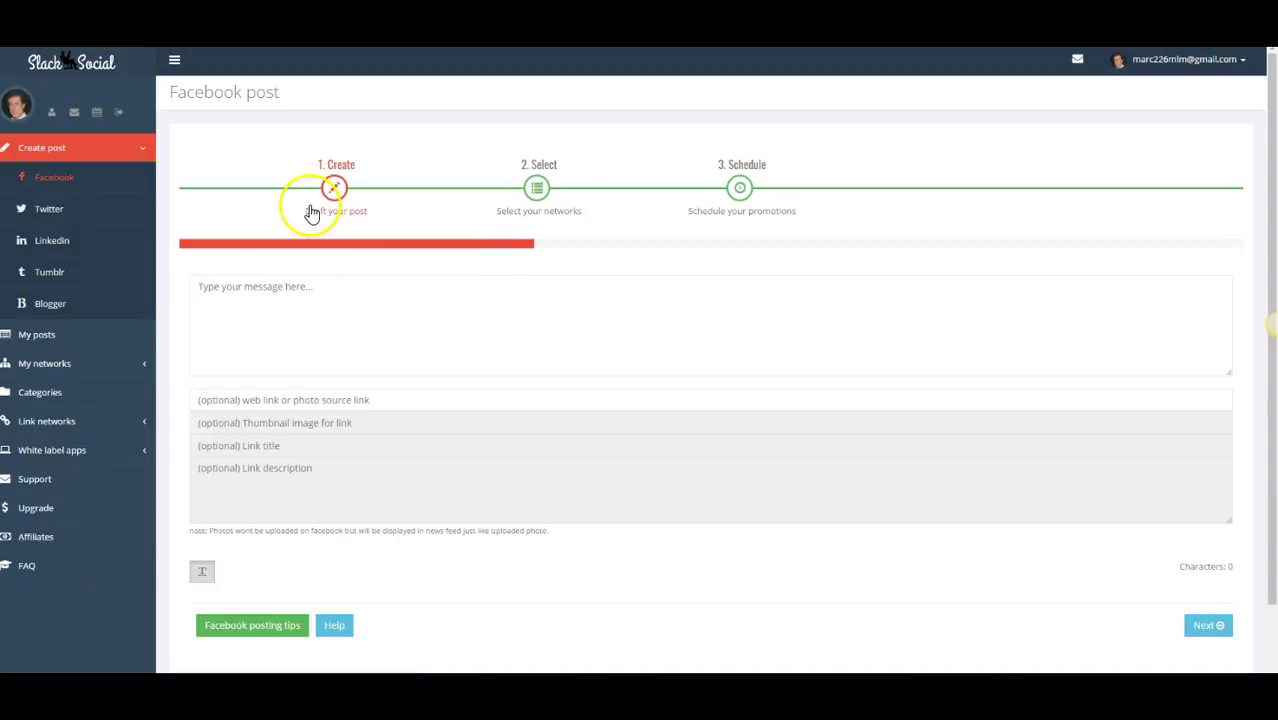
pyautogui.click(265, 315)
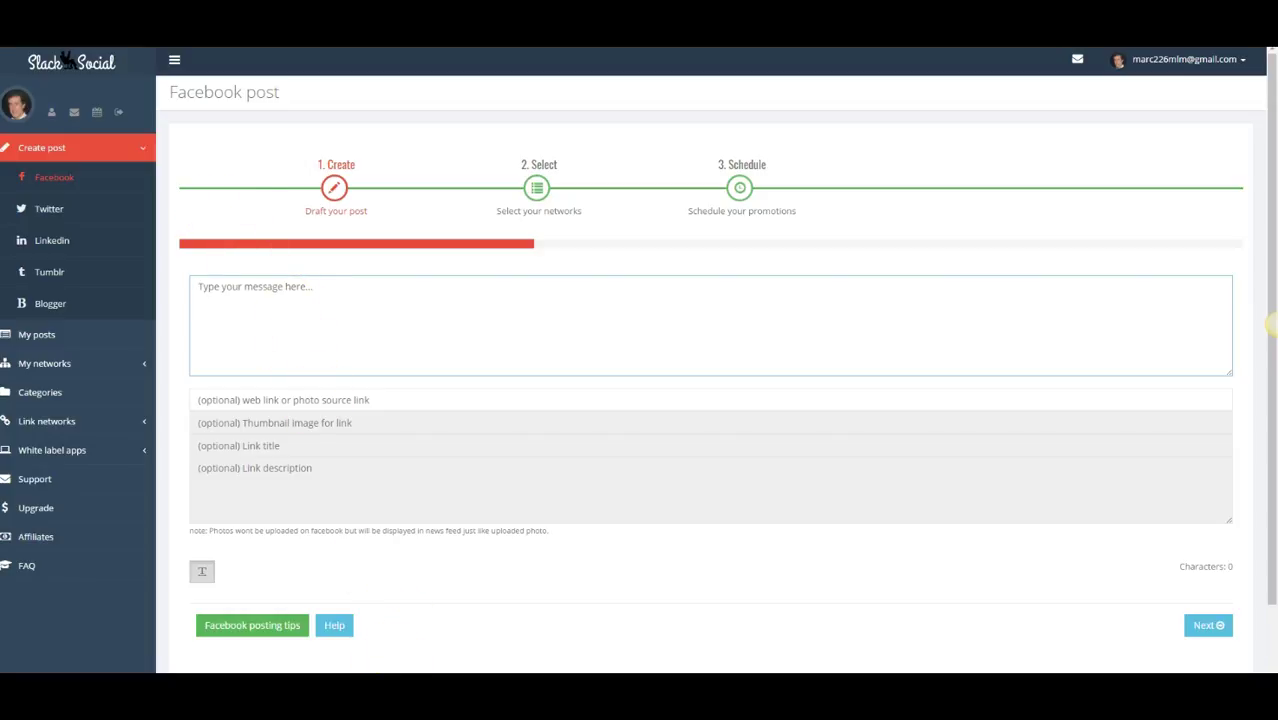
# Copy the text and link of the most recent existing post and paste them as the message of a new Facebook post.
pyautogui.click(40, 338)
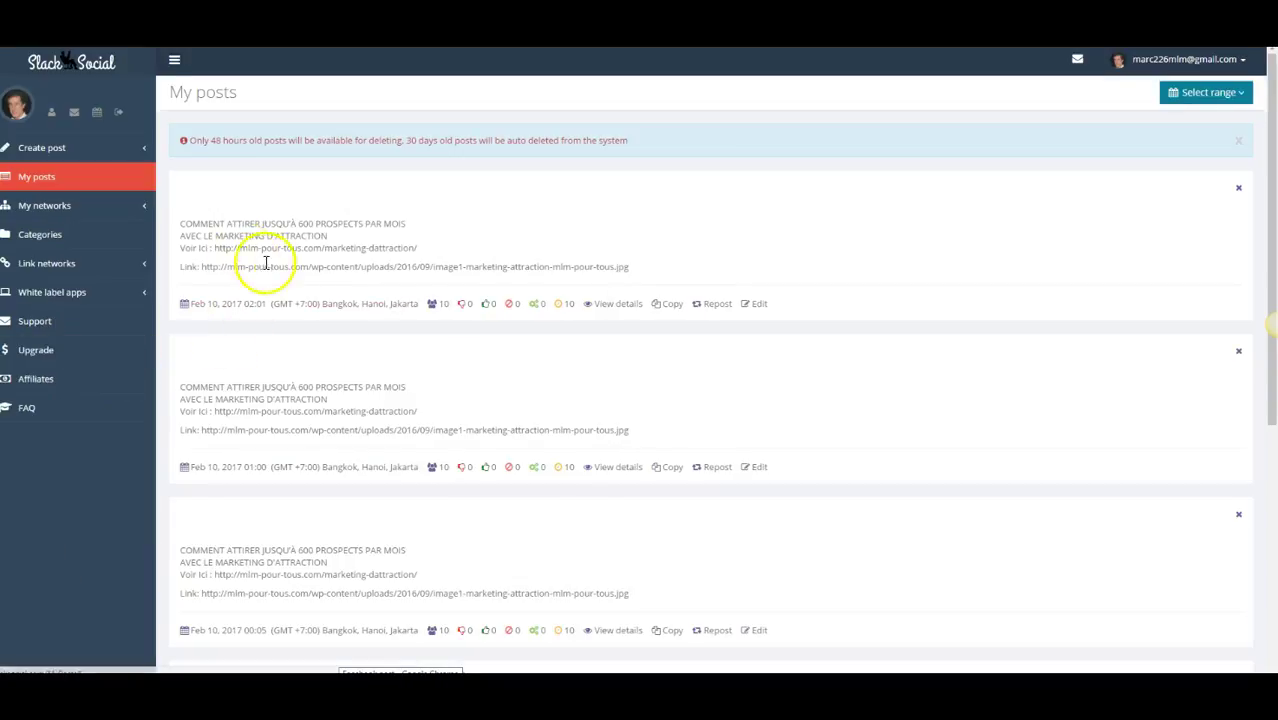
pyautogui.moveTo(645, 271); pyautogui.dragTo(184, 229)
pyautogui.click(48, 148)
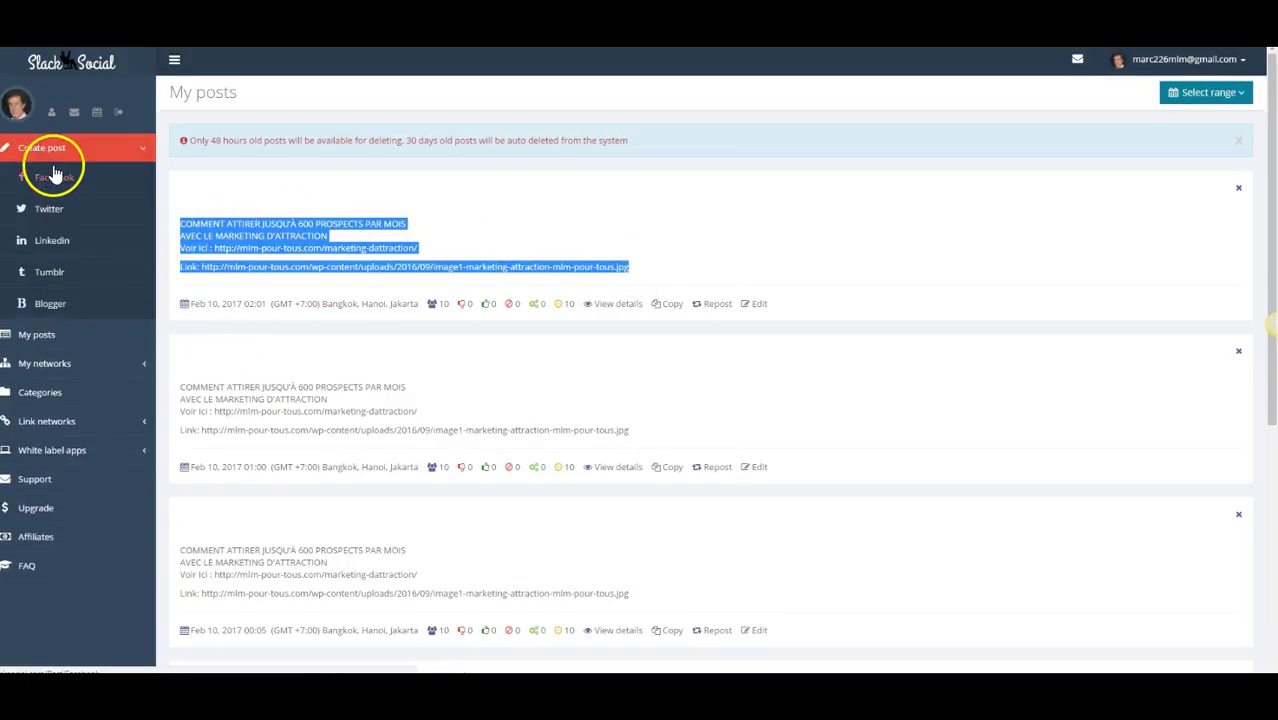
pyautogui.scroll(-1, 78, 226)
pyautogui.click(54, 155)
pyautogui.click(238, 308)
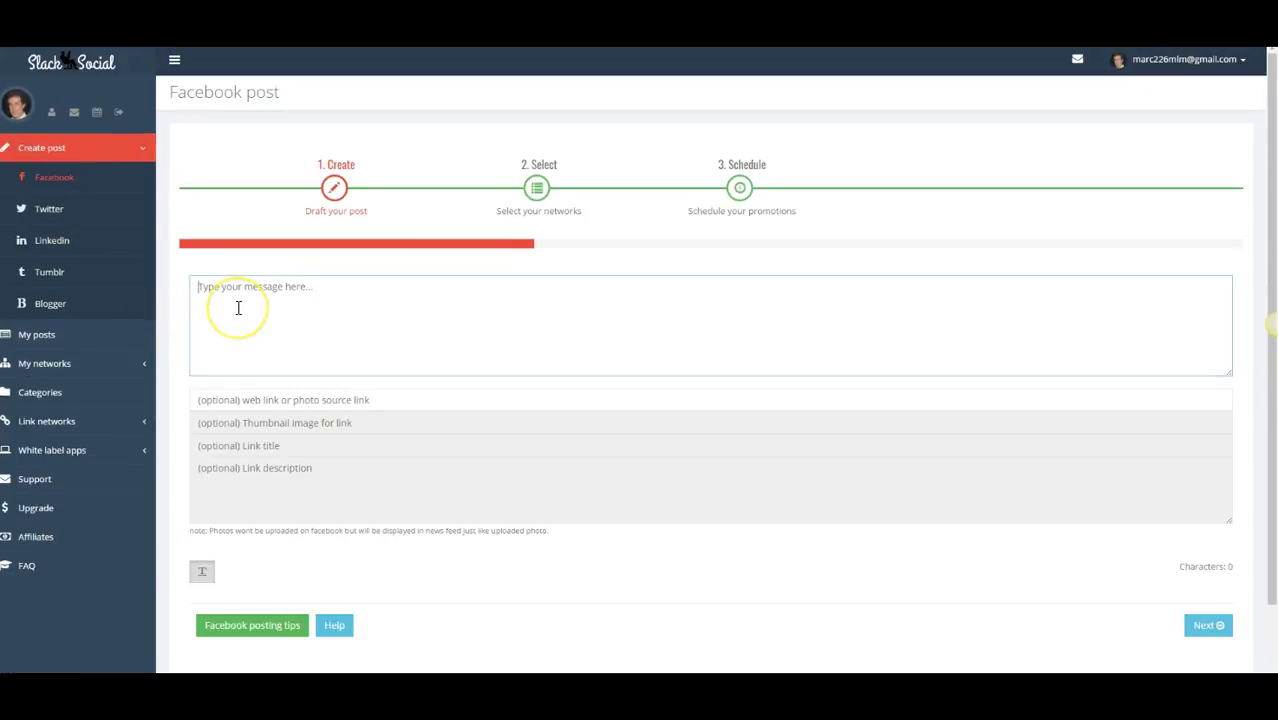
pyautogui.write("COMMENT ATTIRER JUSQU'À 600 PROSPECTS PAR MOIS AVEC LE MARKETING D'ATTRACTION Voir ici : http://mlm-pour-tous.com/marketing-dattraction/  Link: http://mlm-pour-tous.com/wp-content/uploads/2016/09/image1-marketing-attraction-mlm-pour-tous.jpg")
# Copy the image link from the message into the post's photo source link, without its "Link:" prefix.
pyautogui.moveTo(702, 340); pyautogui.dragTo(172, 361)
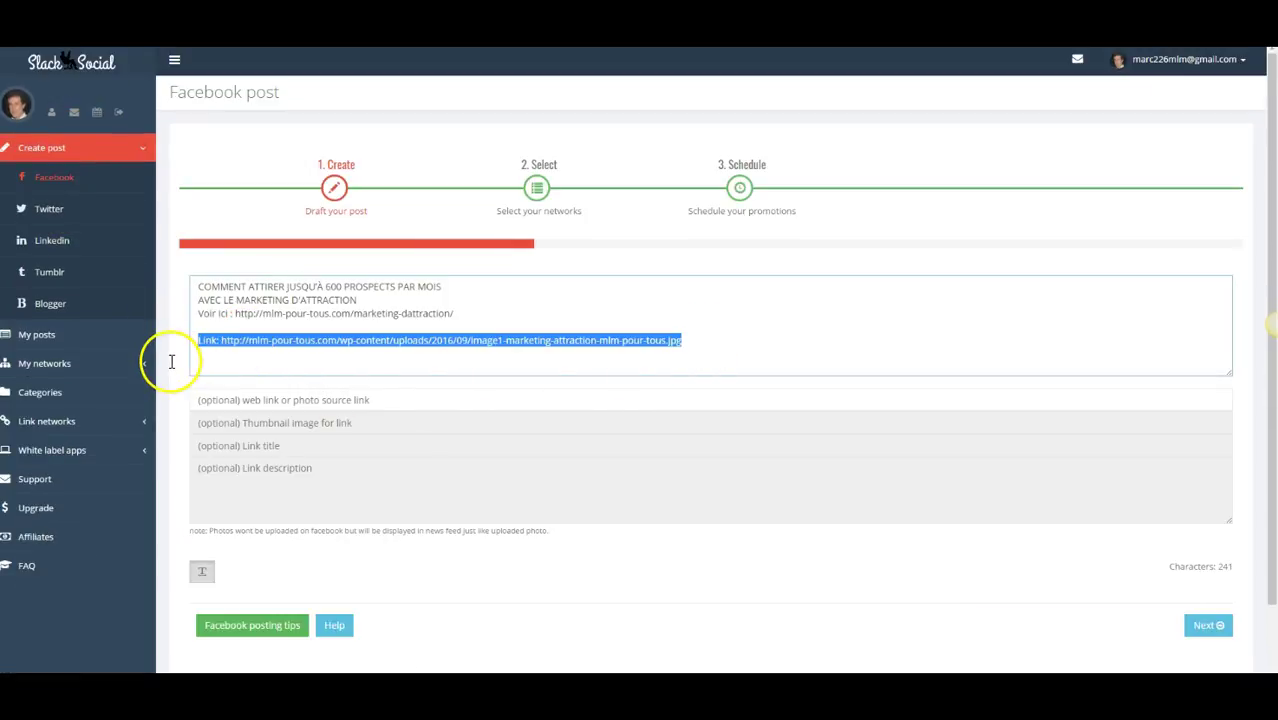
pyautogui.click(215, 398)
pyautogui.write('Link: http://mlm-pour-tous.com/wp-content/uploads/2016/09/image1-marketing-attraction-mlm-pour-tous.jpg')
pyautogui.click(228, 399)
pyautogui.press('BackSpace')
pyautogui.press('BackSpace')
pyautogui.press('BackSpace')
pyautogui.press('BackSpace')
pyautogui.press('BackSpace')
pyautogui.press('BackSpace')
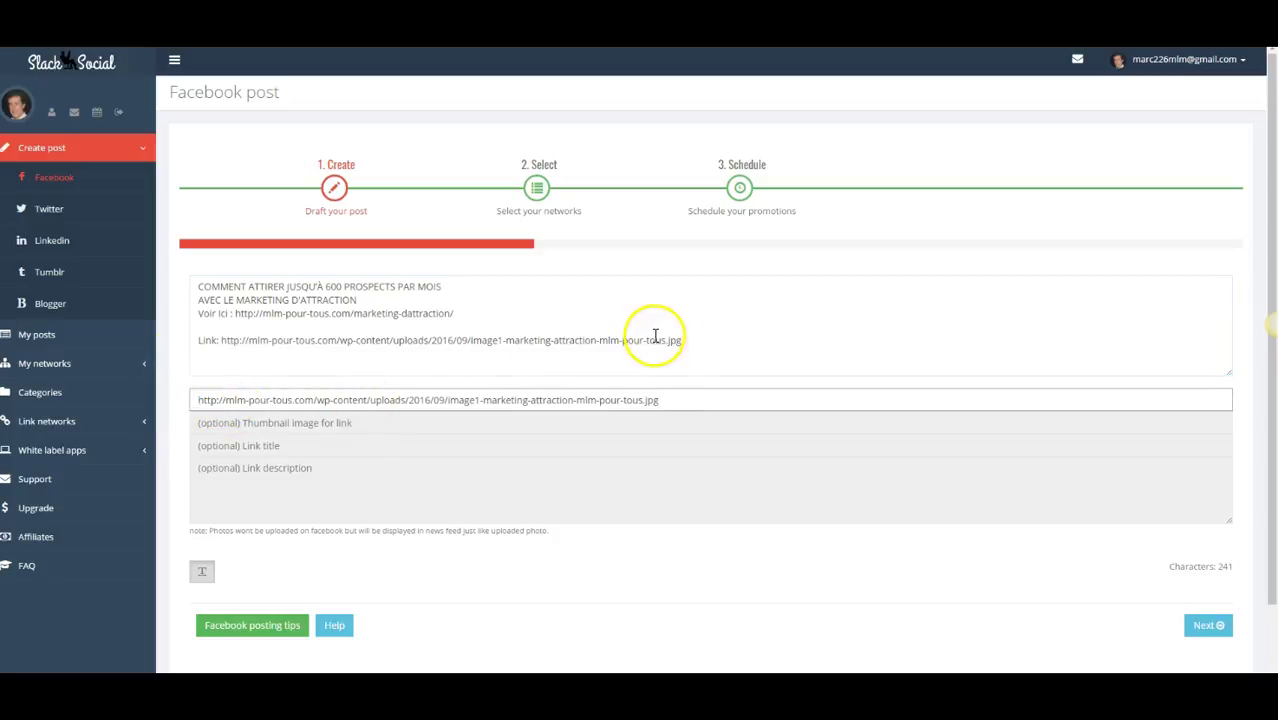
# Delete the image link line from the post's message, keeping the three lines of text.
pyautogui.moveTo(685, 338); pyautogui.dragTo(200, 346)
pyautogui.press('BackSpace')
pyautogui.click(247, 369)
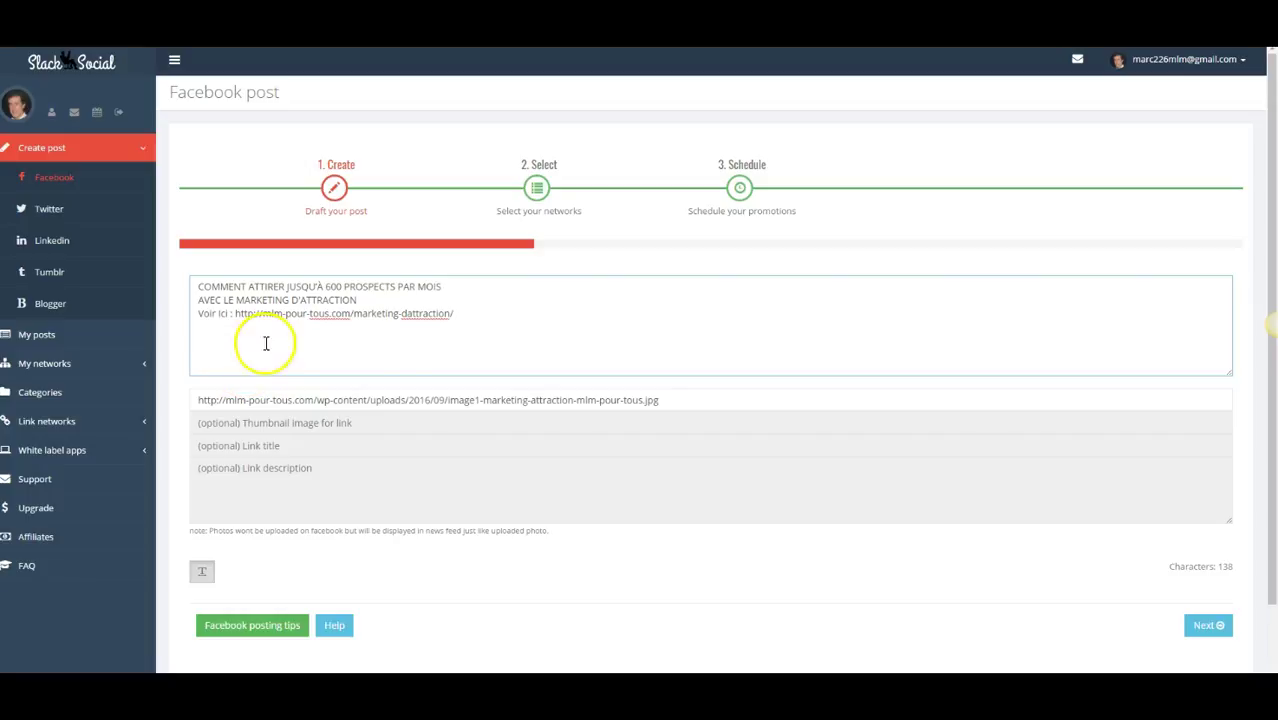
# Proceed to network selection and choose the category mlm-fr-1(-6) as the post's target.
pyautogui.click(1211, 630)
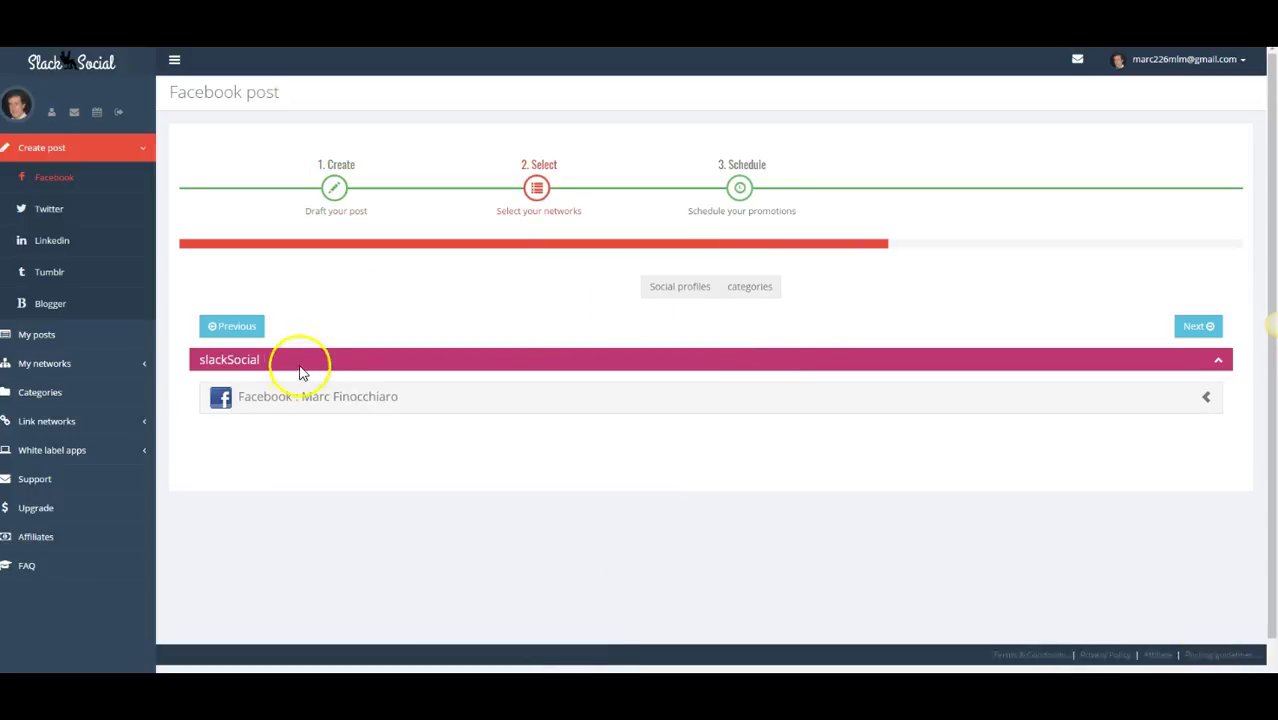
pyautogui.click(751, 289)
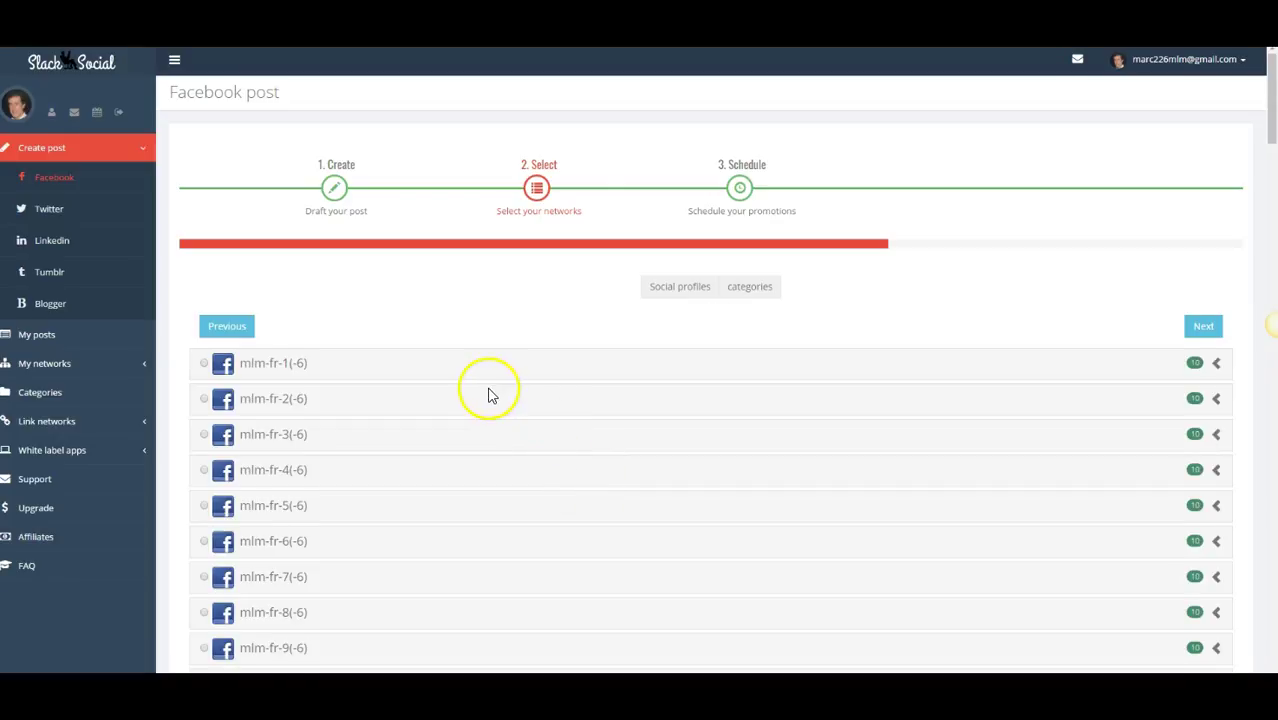
pyautogui.scroll(-15, 487, 400)
pyautogui.scroll(-5, 486, 405)
pyautogui.scroll(20, 486, 405)
pyautogui.scroll(3, 484, 400)
pyautogui.click(265, 372)
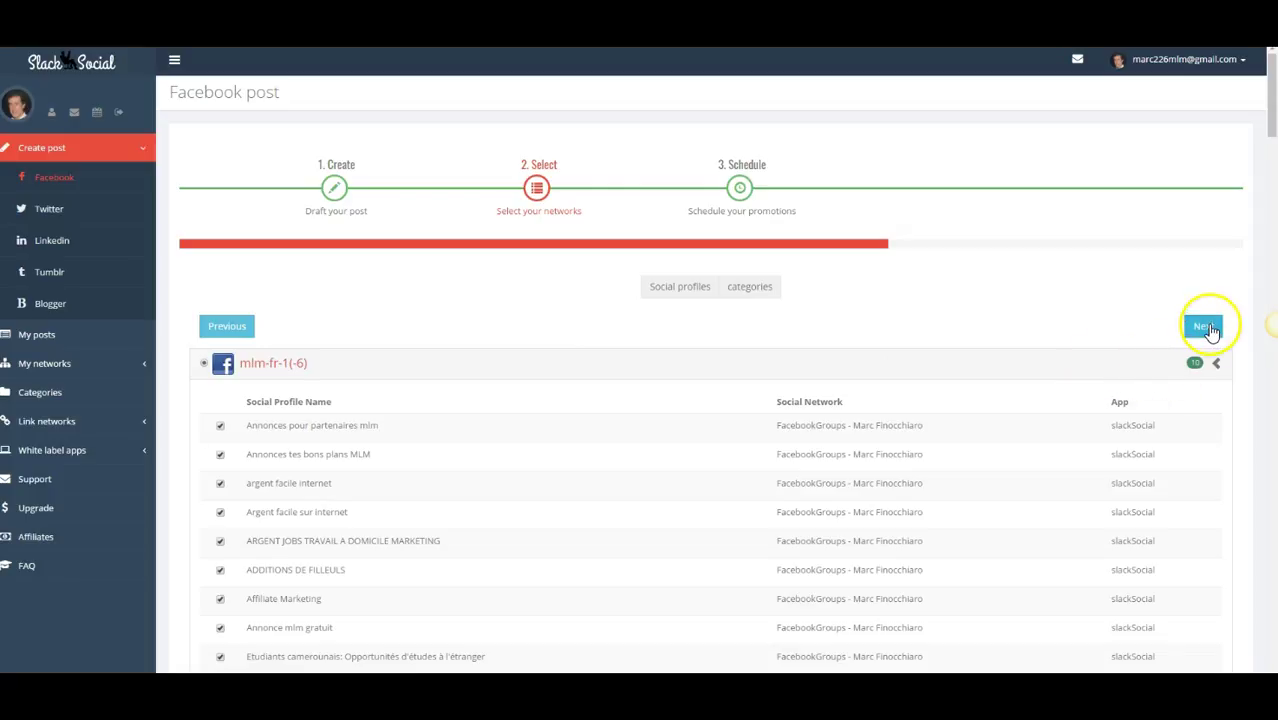
# Proceed to scheduling and set the post's time to 20:00 with a time lag of 2 minutes between successive posts.
pyautogui.click(1203, 328)
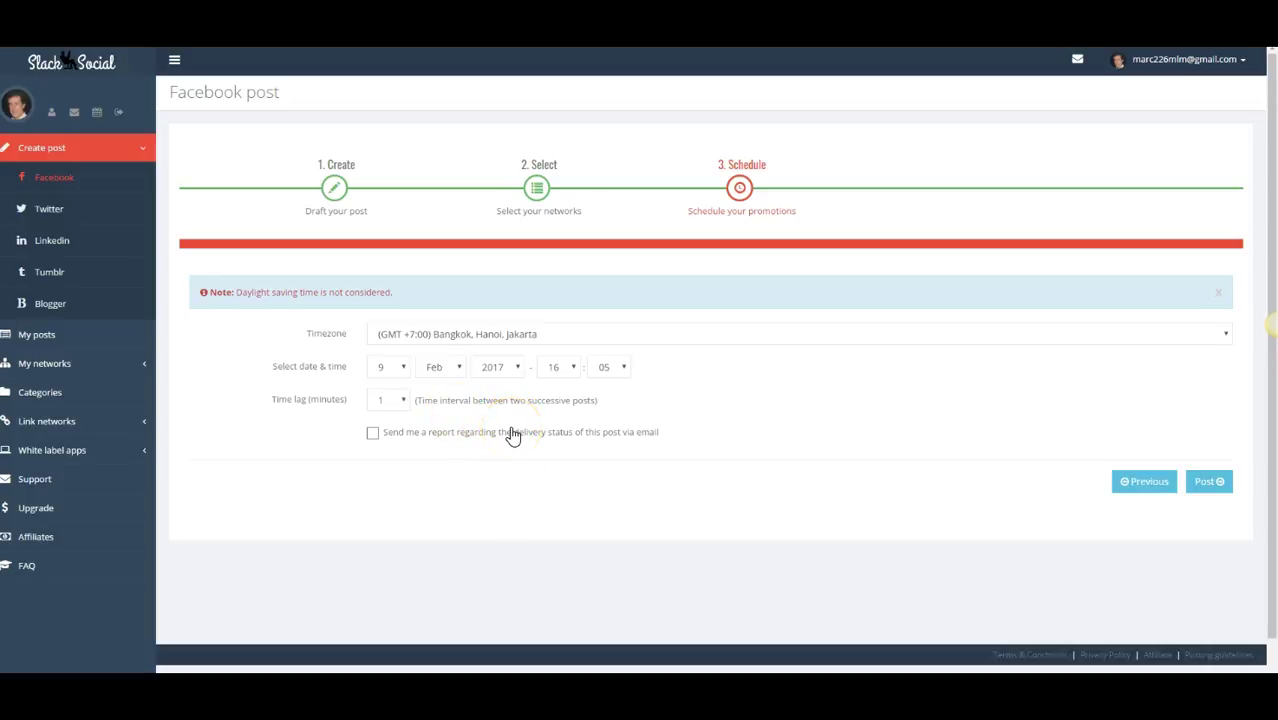
pyautogui.click(576, 371)
pyautogui.scroll(-1, 551, 605)
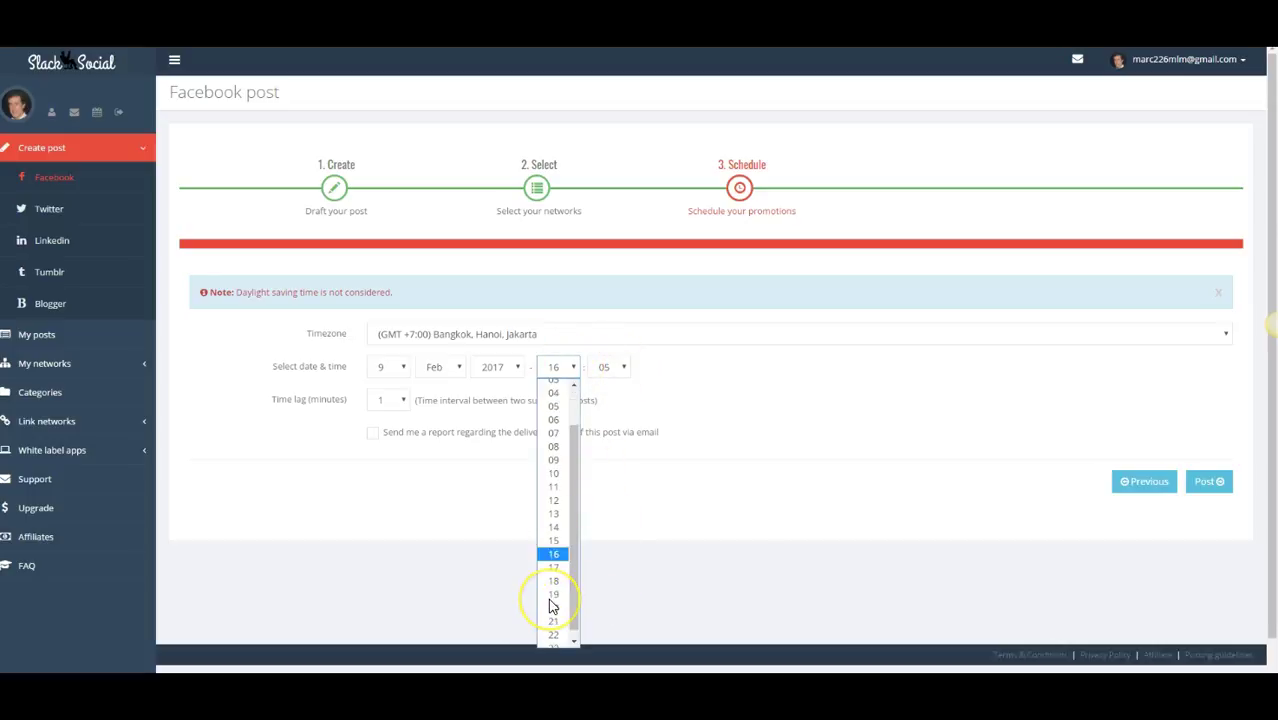
pyautogui.click(551, 606)
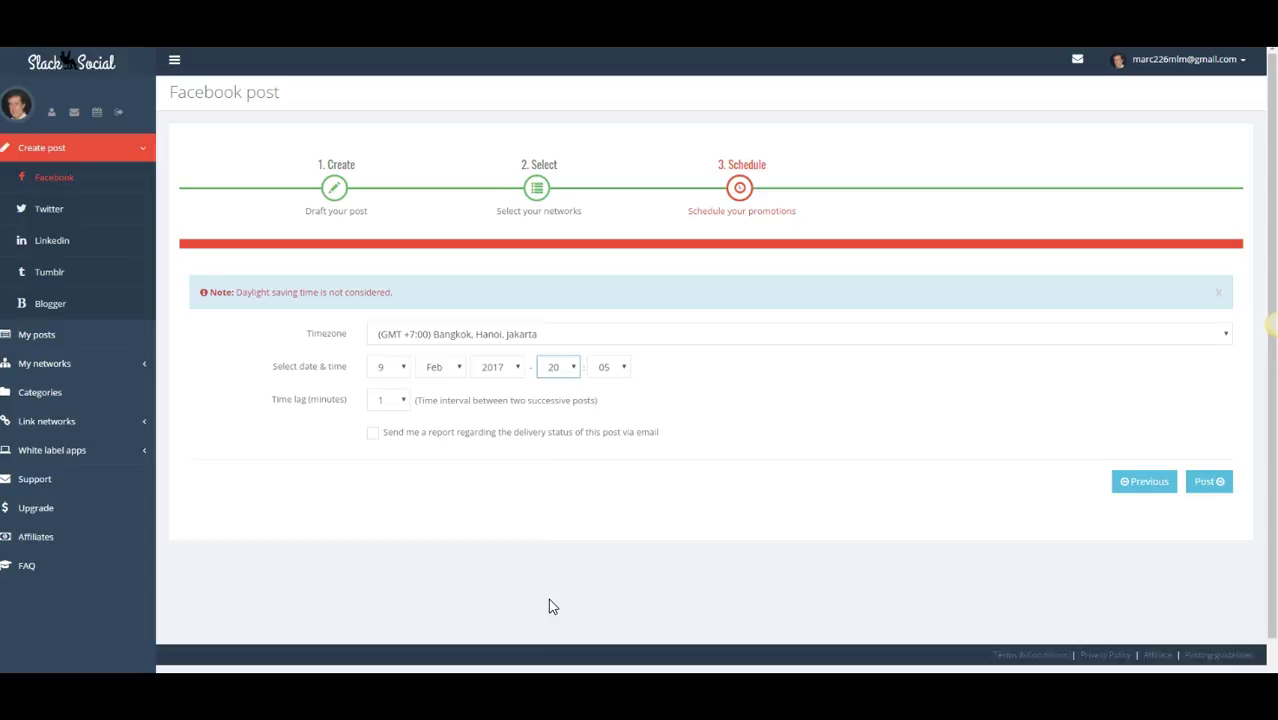
pyautogui.click(608, 368)
pyautogui.click(605, 386)
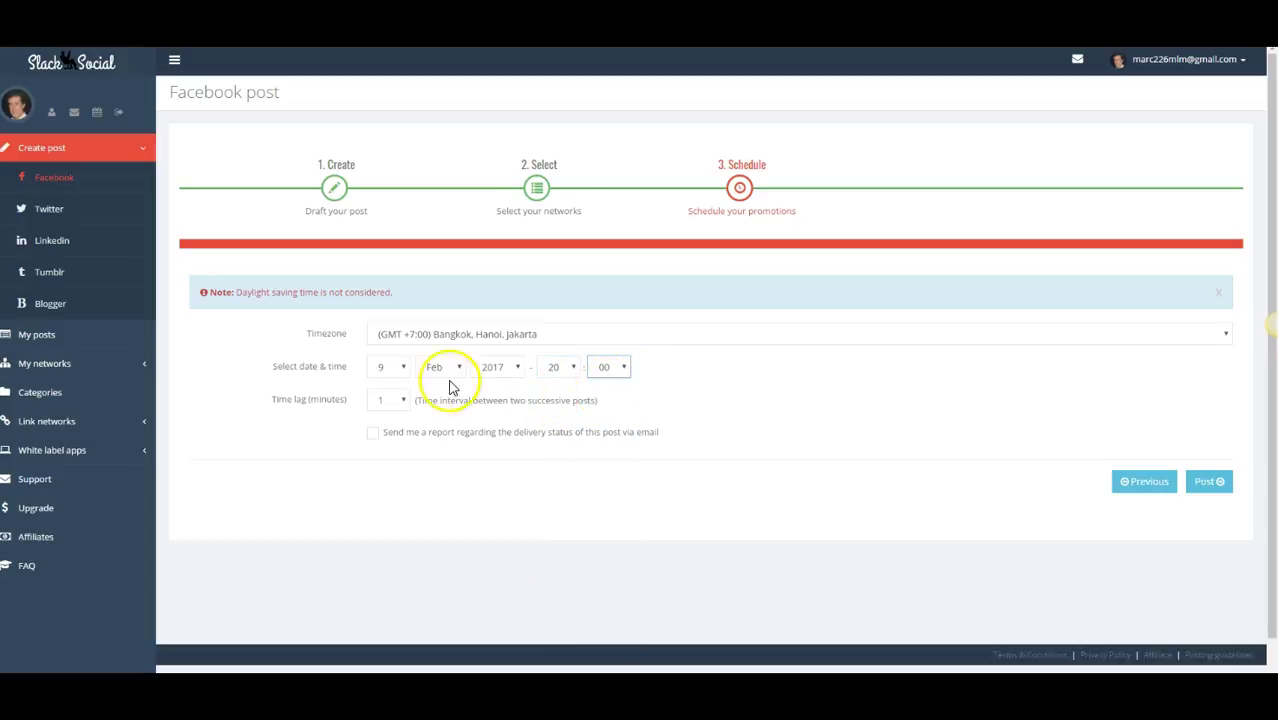
pyautogui.click(400, 403)
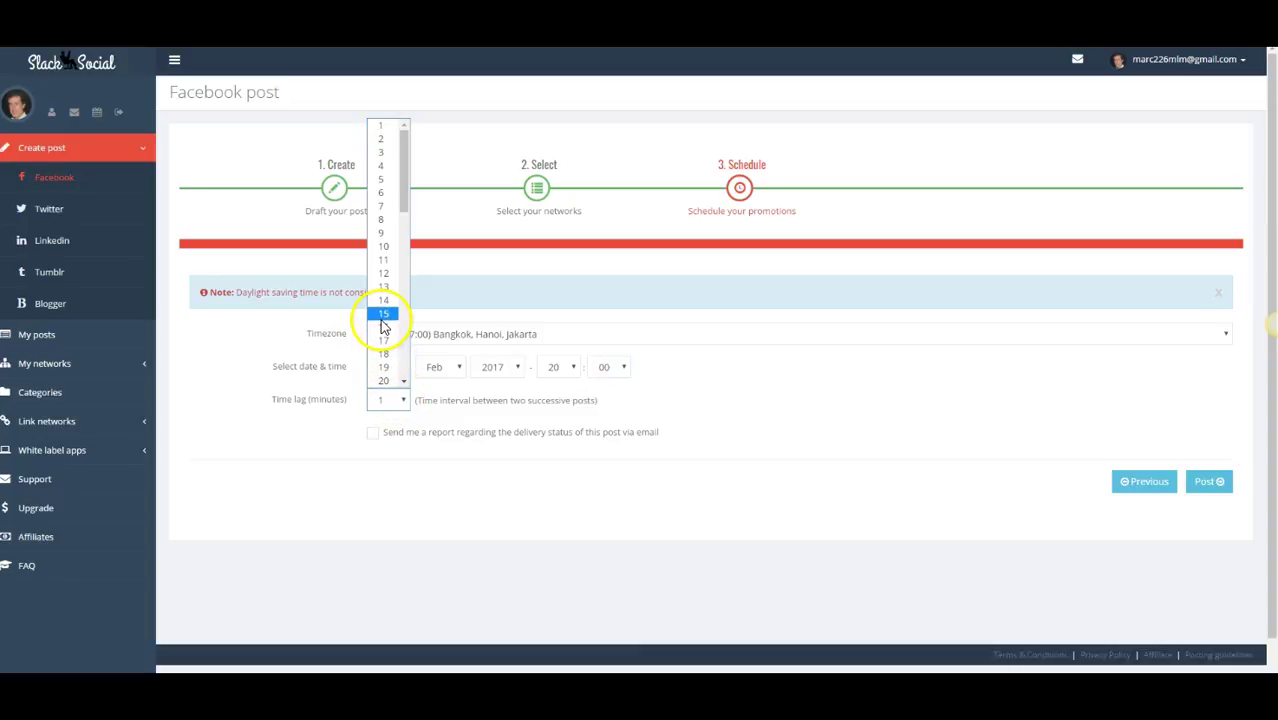
pyautogui.click(383, 140)
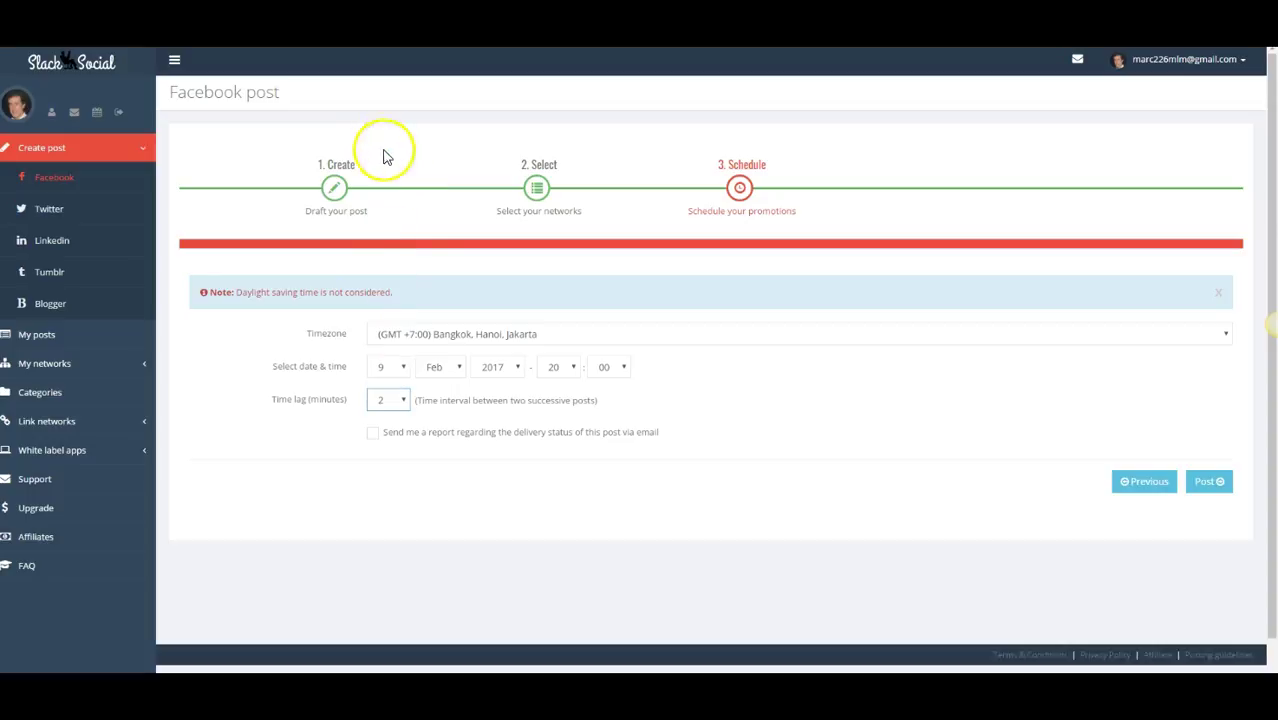